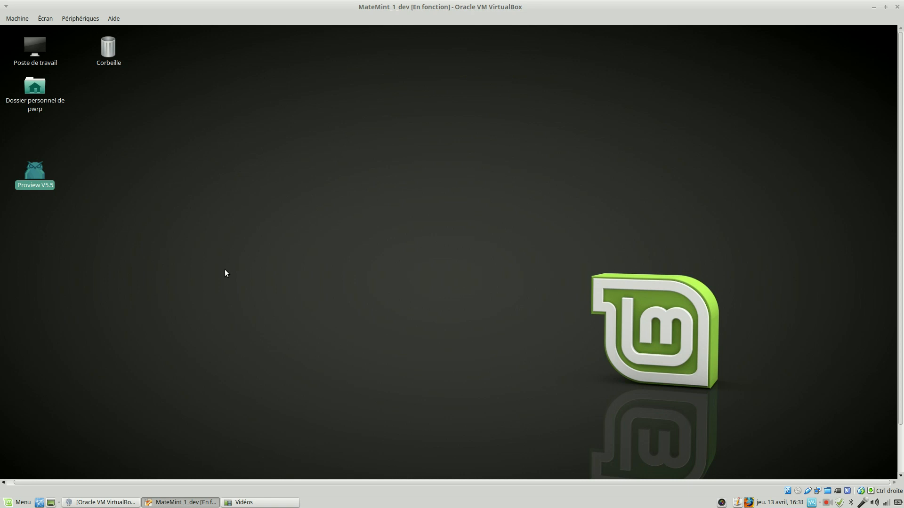
Step: Browse the file system to the project folder /usr/local/pwrp/tstsimul in a file manager window
left_click(460, 217)
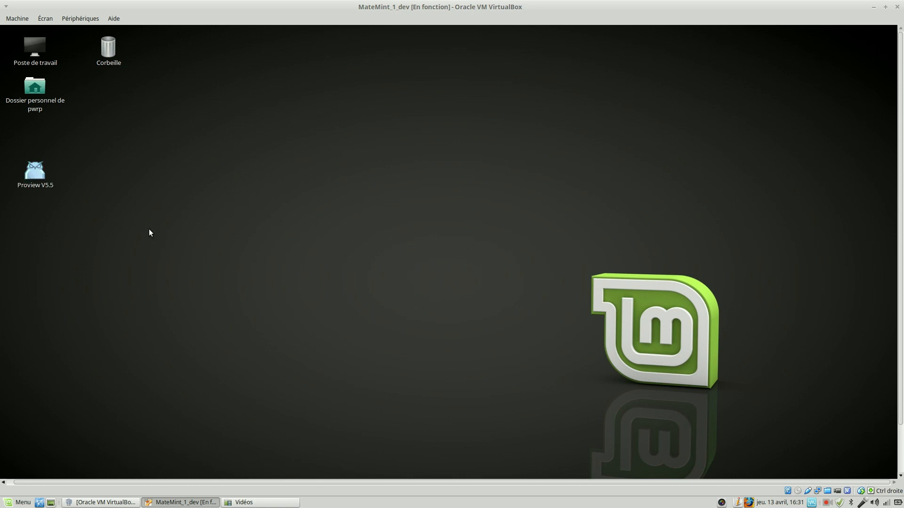
double_click(39, 52)
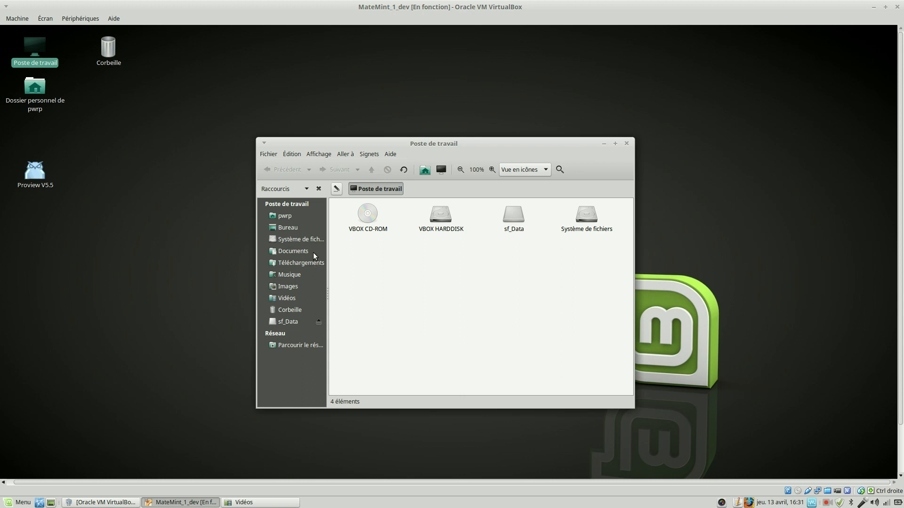
left_click(313, 239)
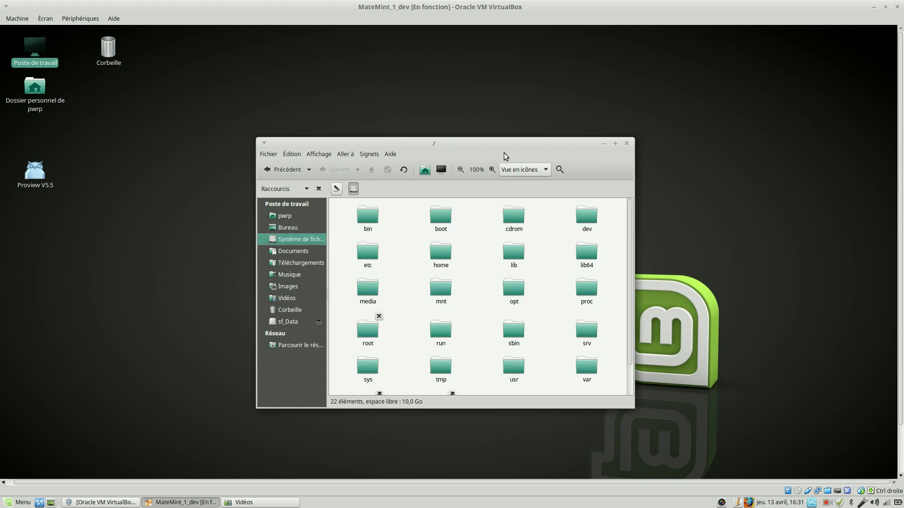
left_click_drag(504, 153, 467, 68)
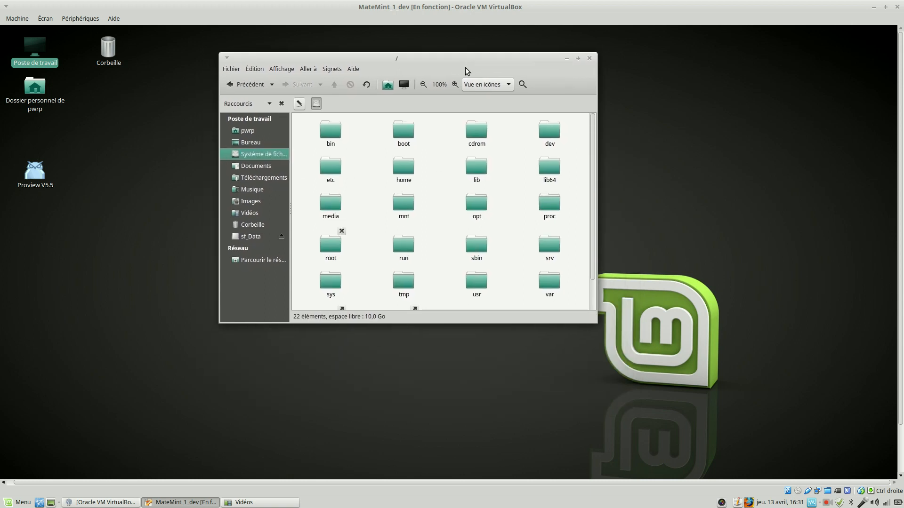
left_click(482, 283)
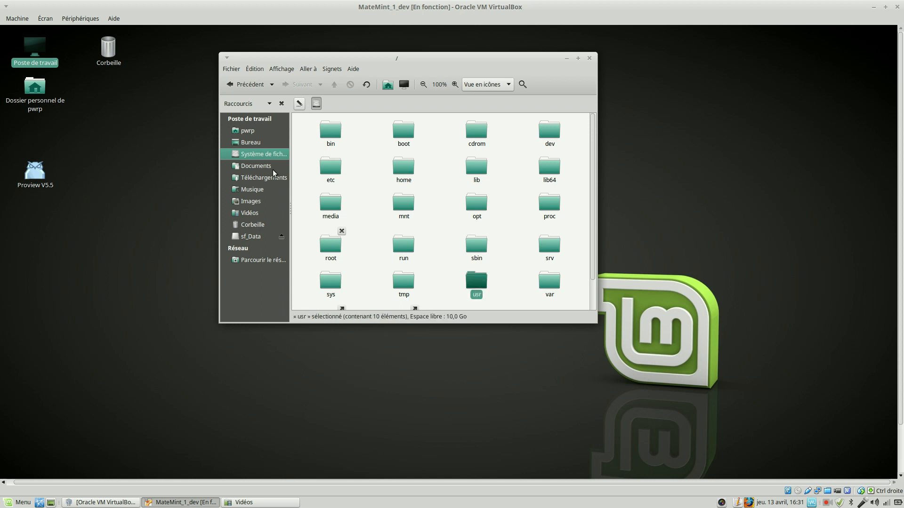
double_click(480, 283)
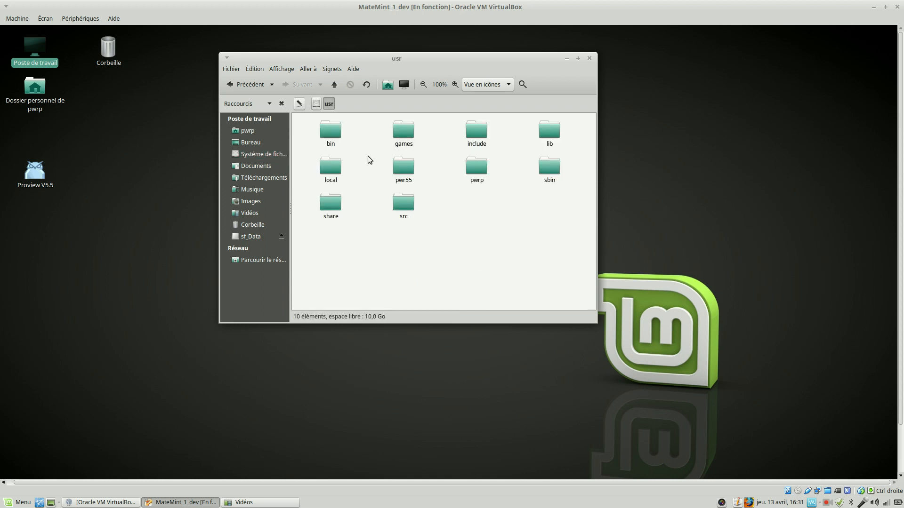
double_click(332, 170)
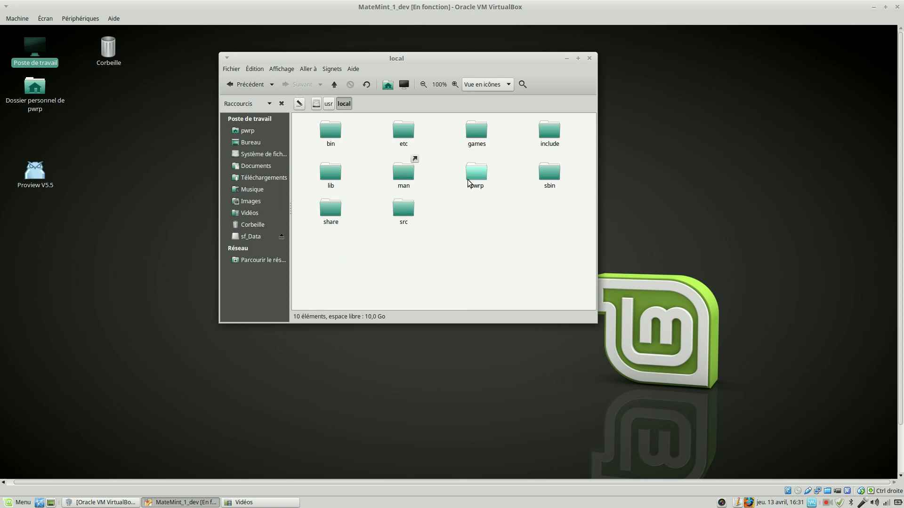
double_click(477, 175)
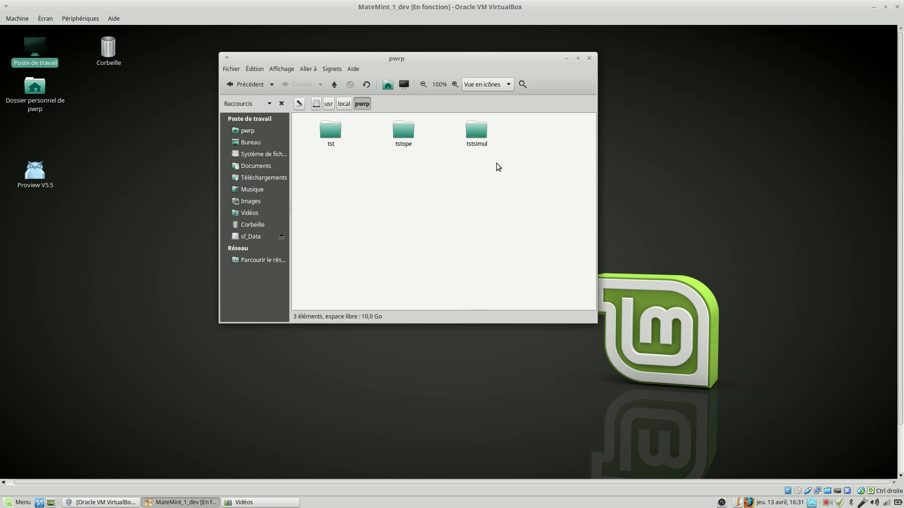
left_click(484, 135)
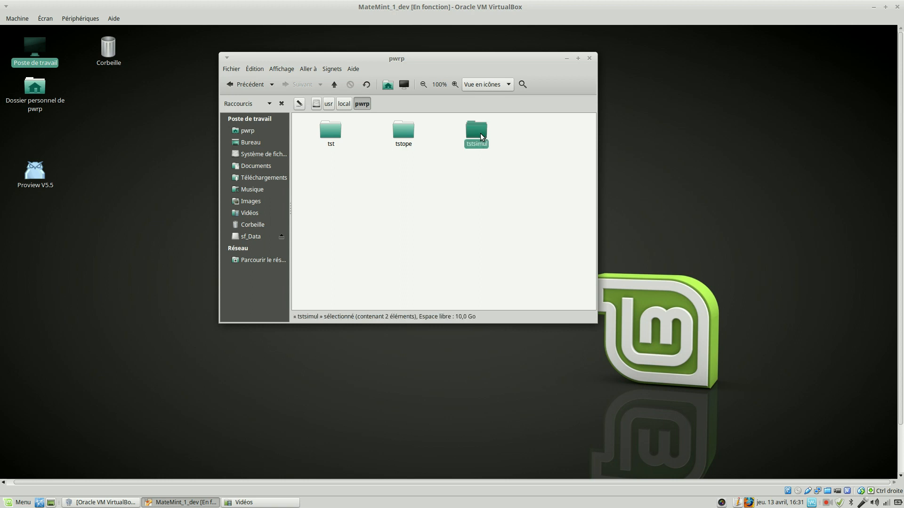
double_click(480, 133)
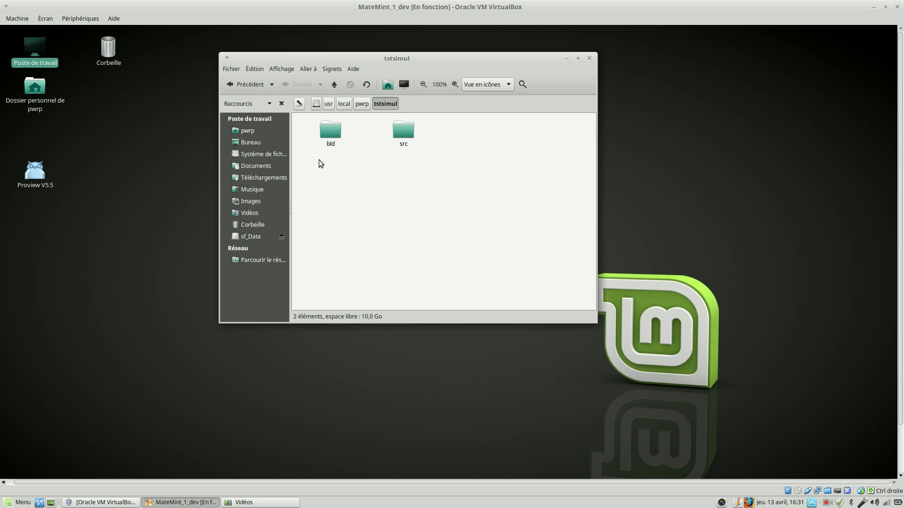
Step: Open the header file ra_plc_user.h from the project's bld/common/inc folder in the text editor
double_click(330, 132)
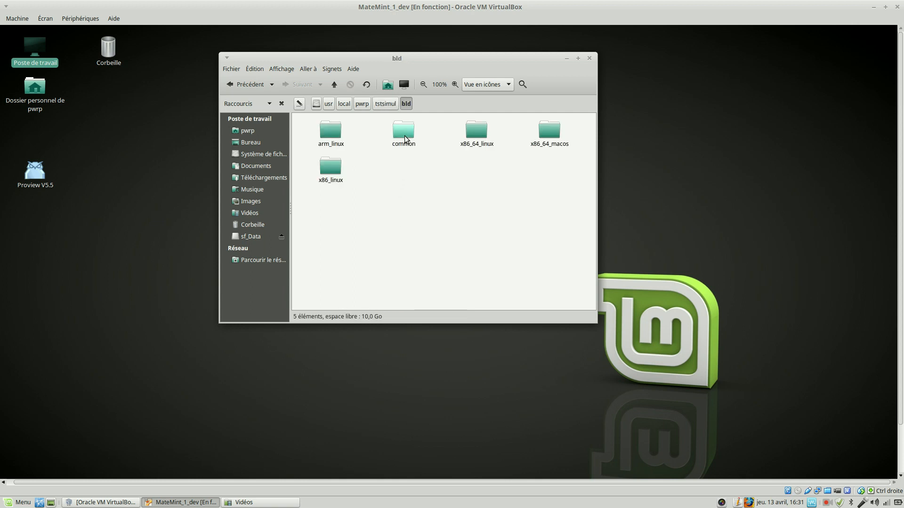
double_click(404, 136)
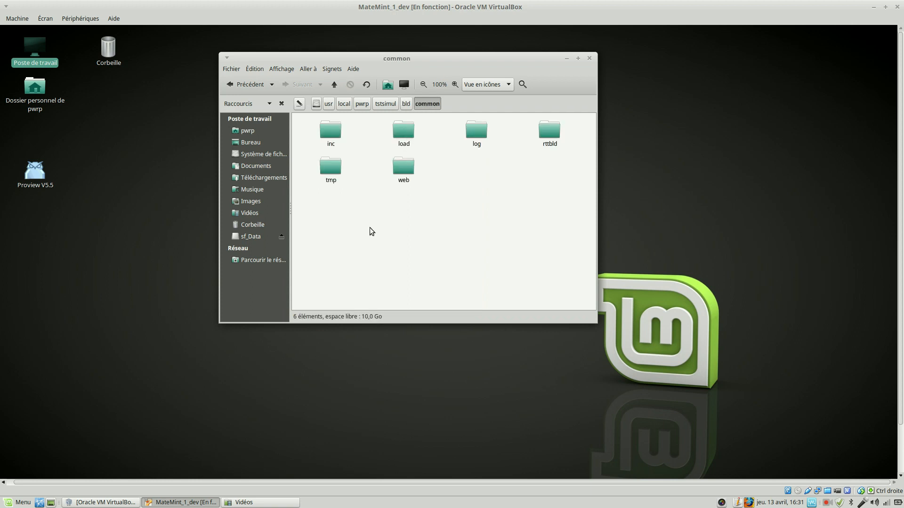
double_click(330, 131)
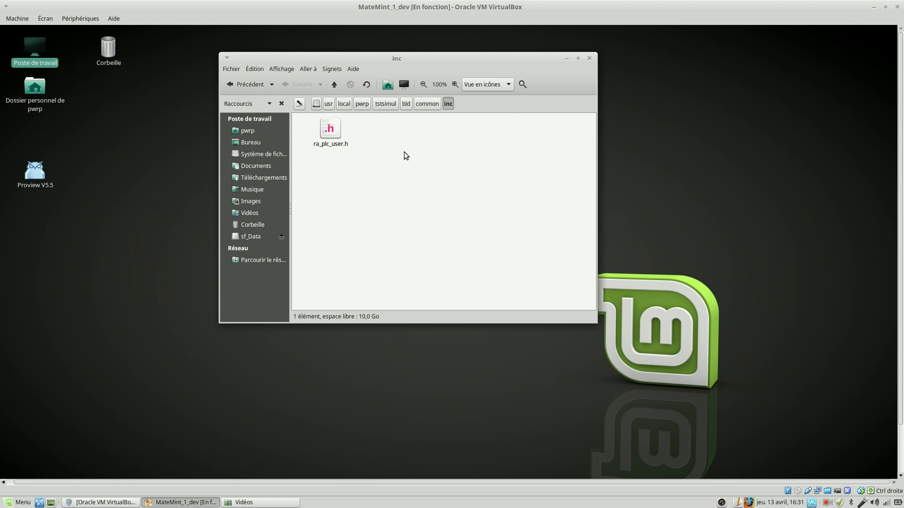
double_click(337, 132)
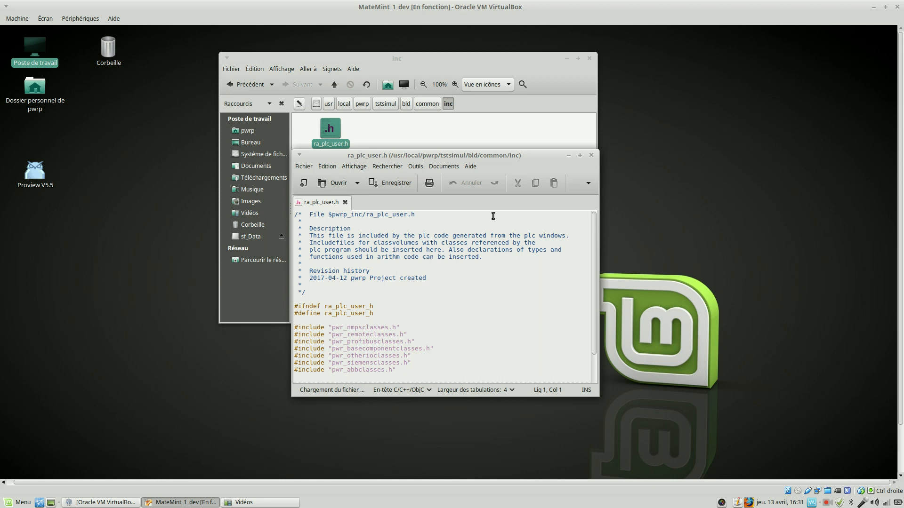
scroll(454, 330, "down", 2)
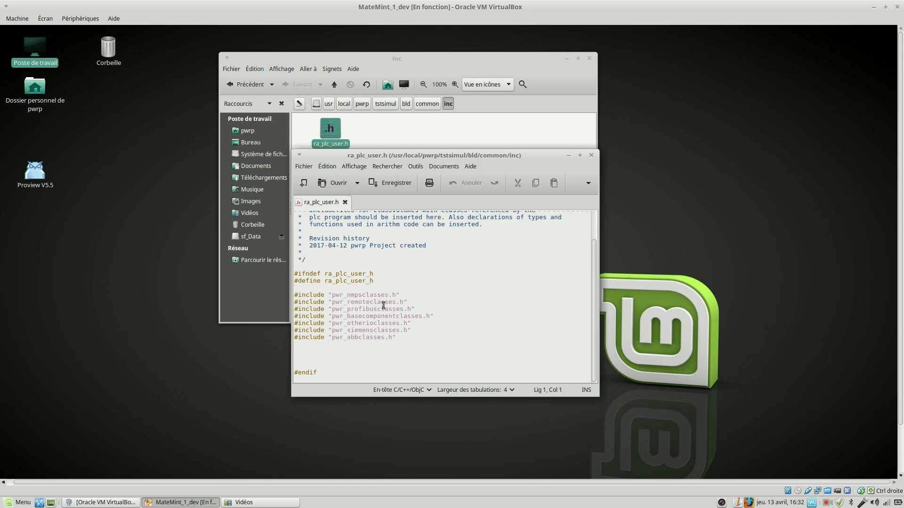
Step: Add the line #include "simul.h" below the pwr_abbclasses.h include in ra_plc_user.h, then save and close the file
left_click(453, 314)
left_click(408, 330)
left_click(406, 294)
left_click(412, 304)
left_click(410, 335)
key("Return")
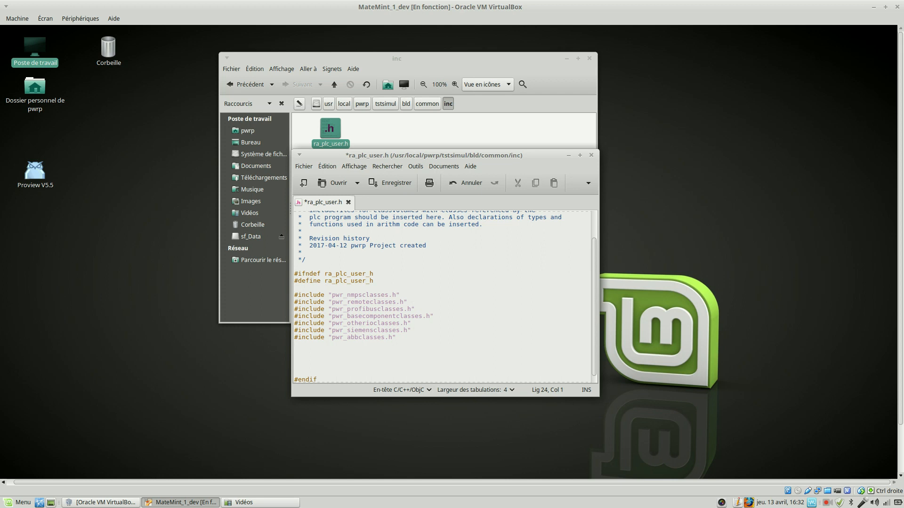
type("#include \"simul.h\"")
left_click(385, 184)
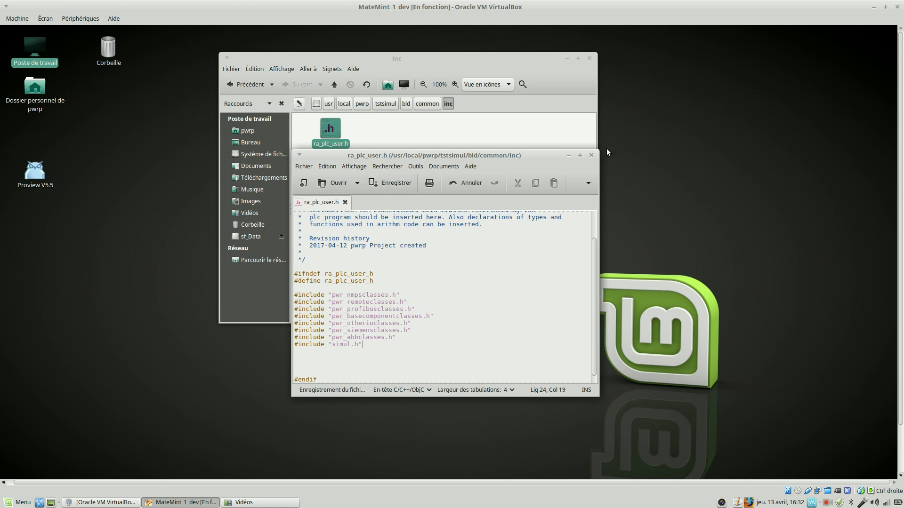
left_click(589, 155)
left_click(437, 202)
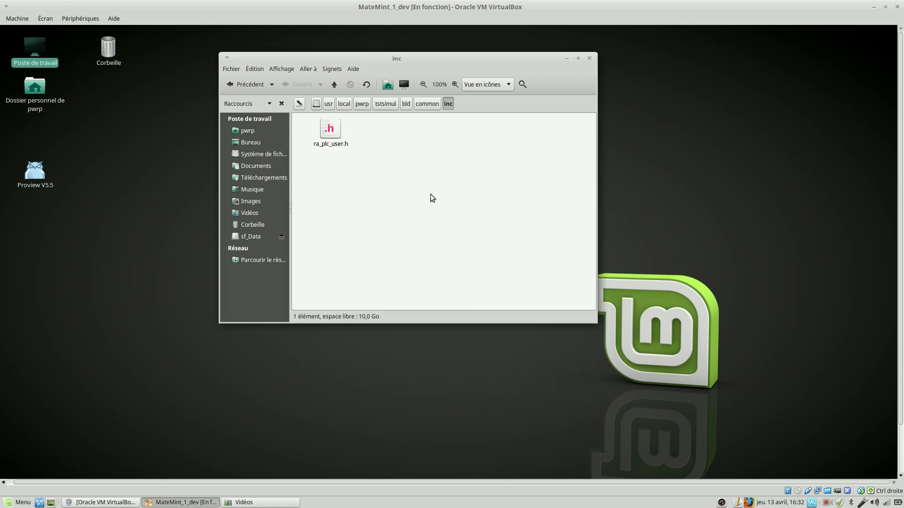
Step: Open a second file manager window on the computer's places and arrange it side by side with the project's inc folder window
left_click_drag(408, 61, 604, 87)
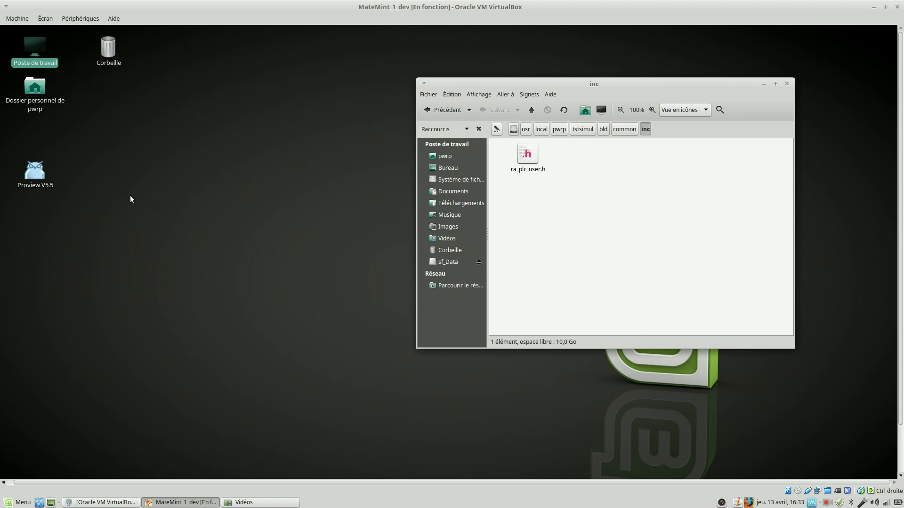
left_click(13, 33)
double_click(28, 47)
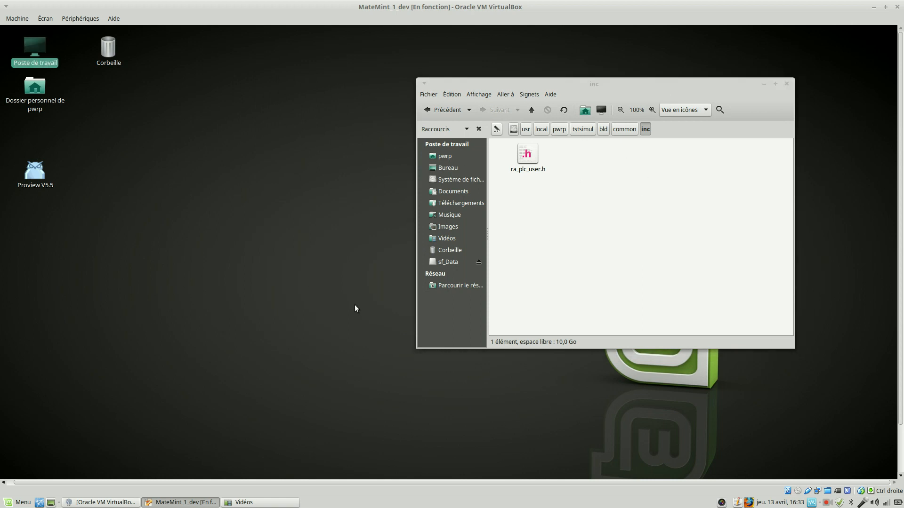
left_click_drag(523, 147, 322, 88)
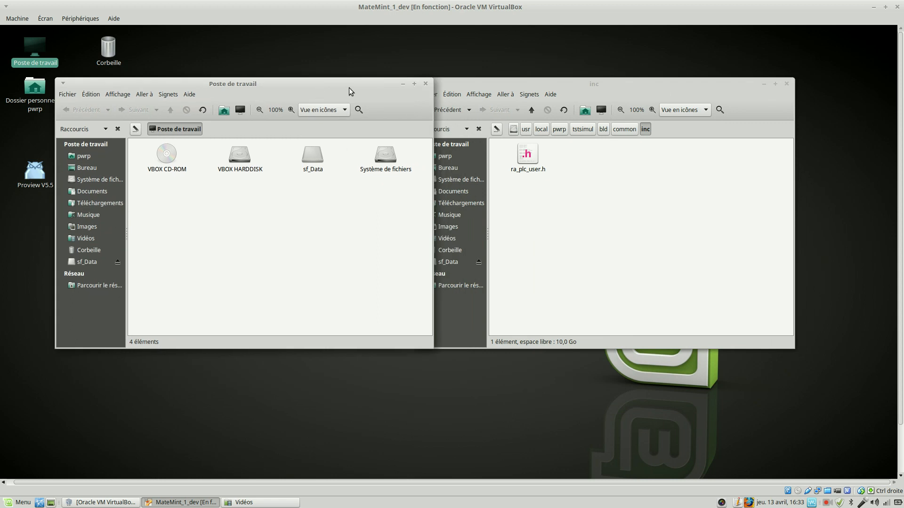
left_click_drag(598, 87, 667, 103)
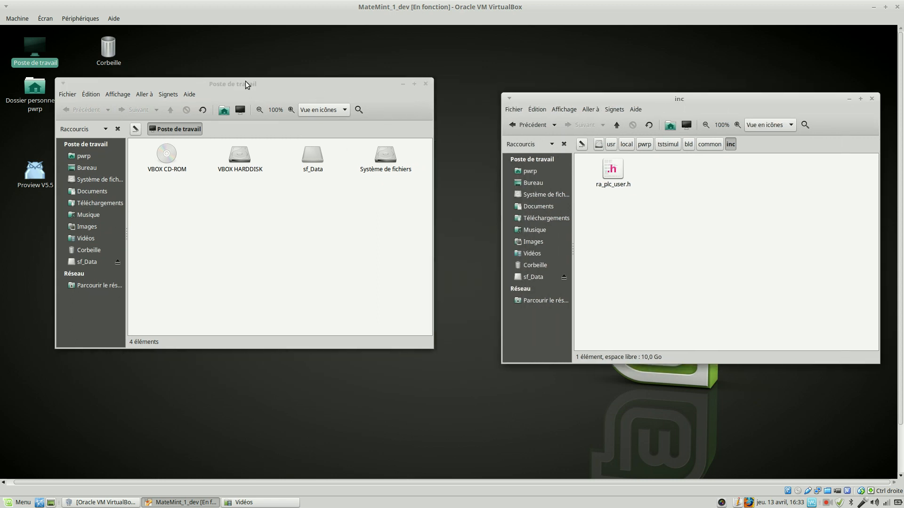
left_click_drag(252, 89, 298, 101)
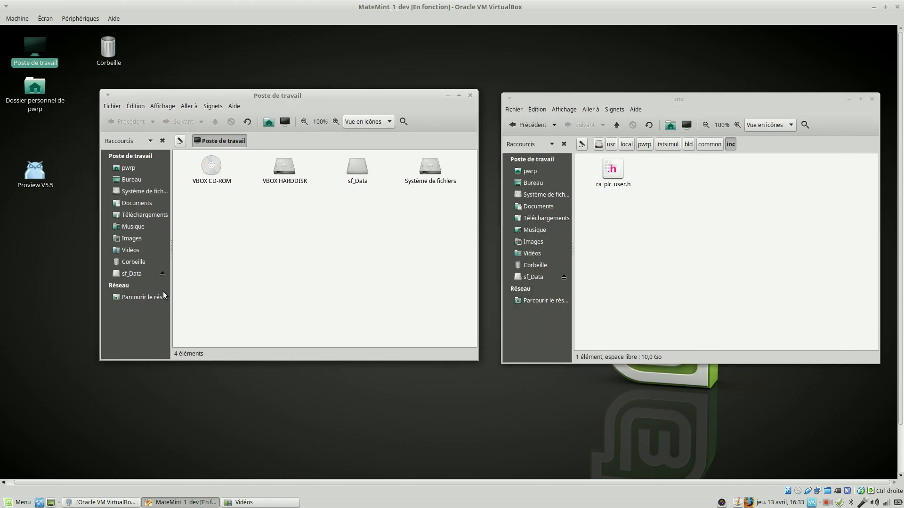
Step: Browse to the folder /usr/pwr55/os_linux/hw_x86_64/exp/inc in the new file manager window
left_click(151, 192)
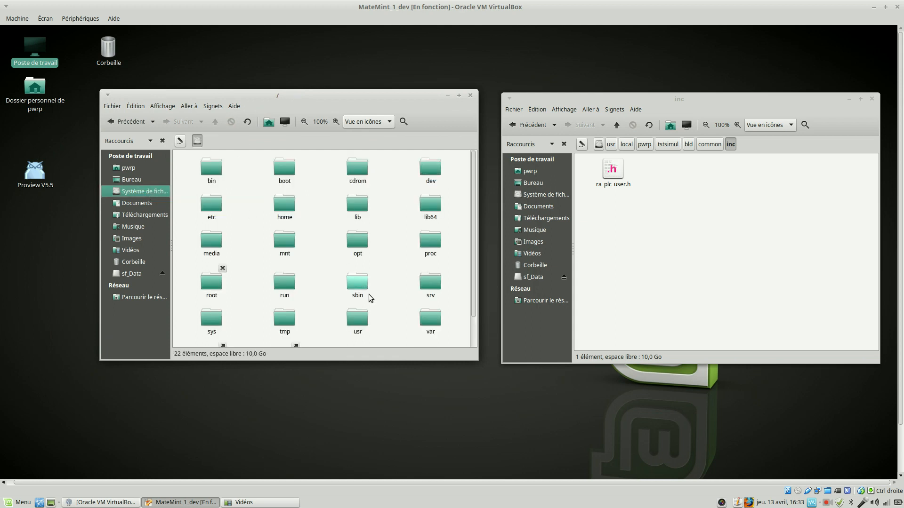
double_click(356, 319)
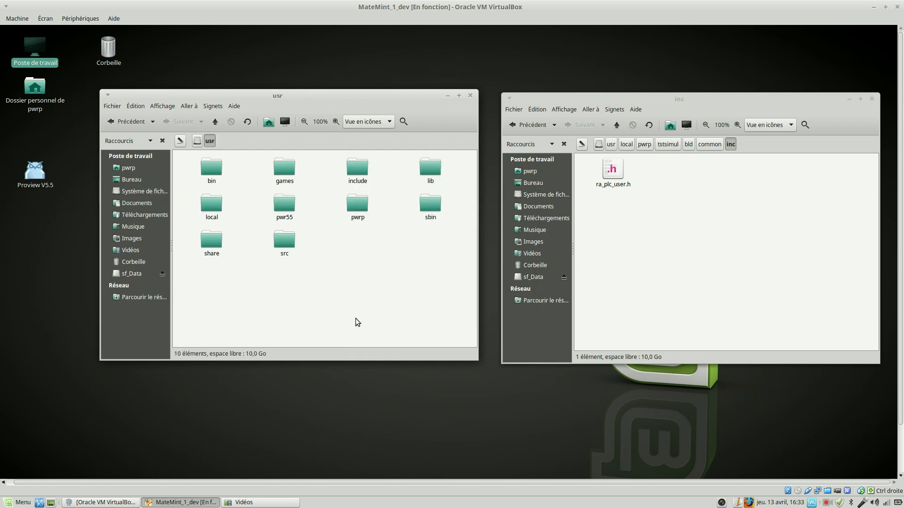
double_click(285, 206)
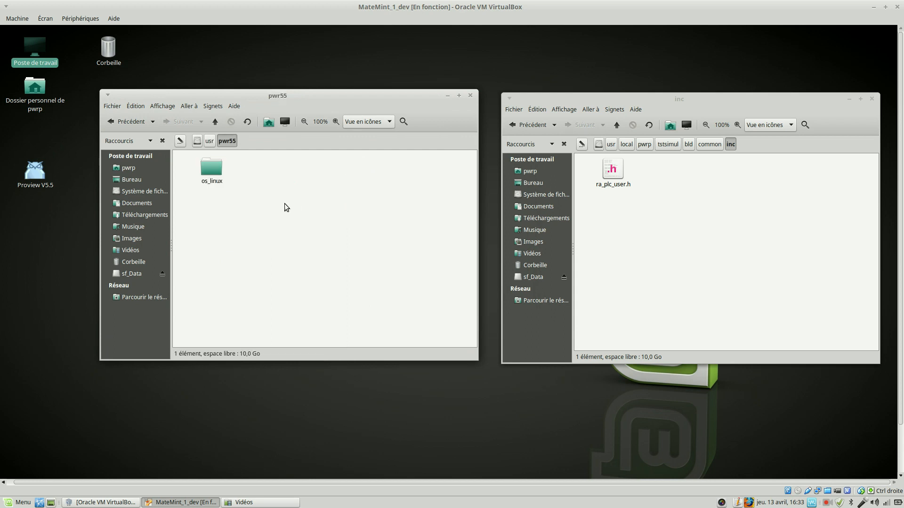
left_click(218, 165)
double_click(218, 165)
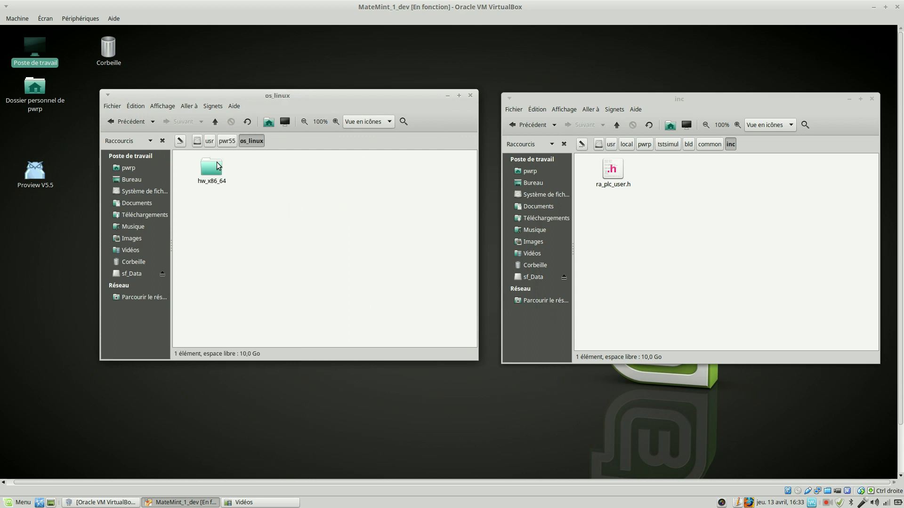
double_click(218, 165)
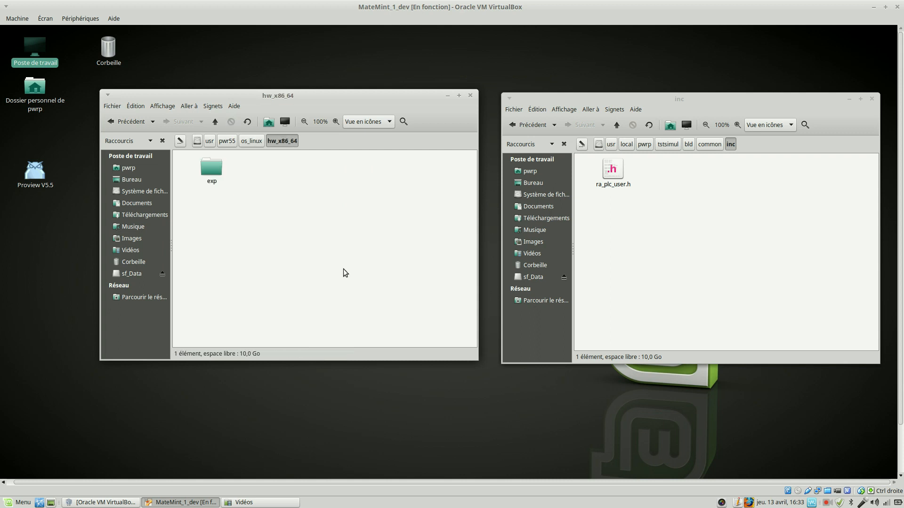
double_click(211, 171)
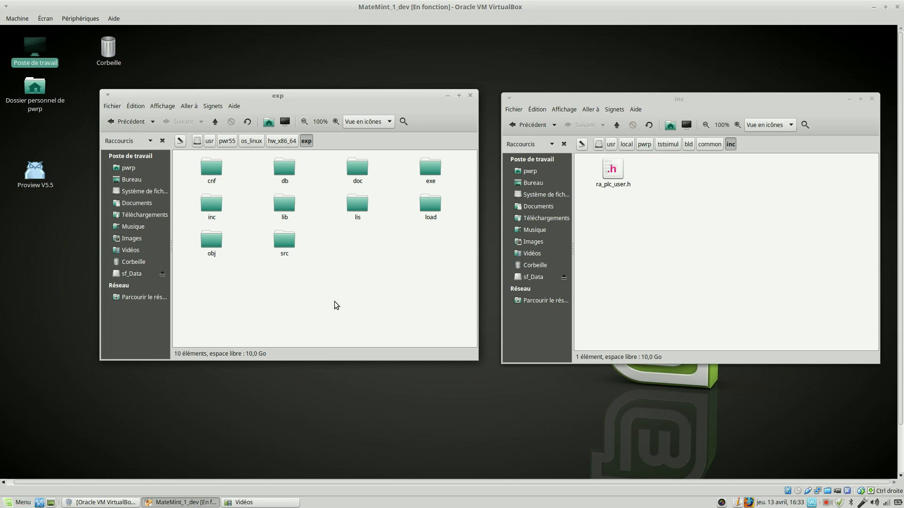
double_click(220, 210)
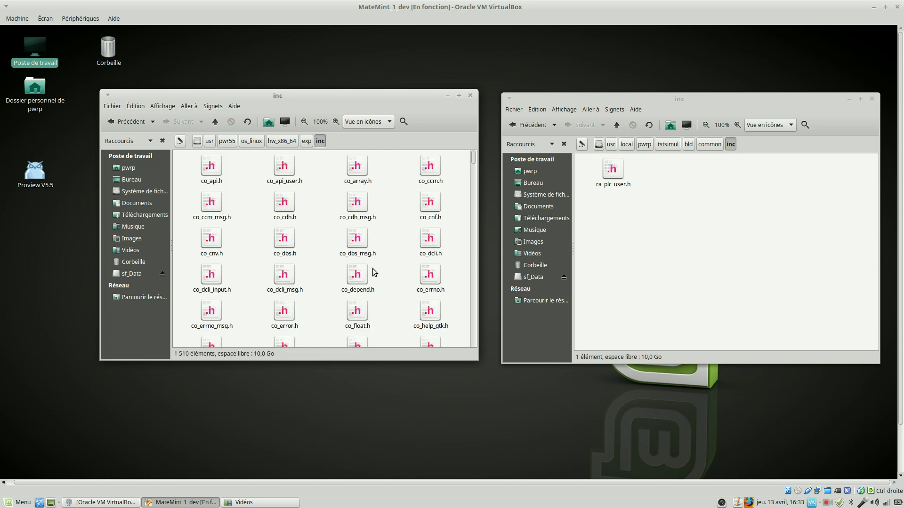
Step: Copy simul.h from the pwr55 exp/inc folder into the project's tstsimul/bld/common/inc folder
left_click_drag(473, 158, 369, 255)
scroll(385, 238, "up", 3)
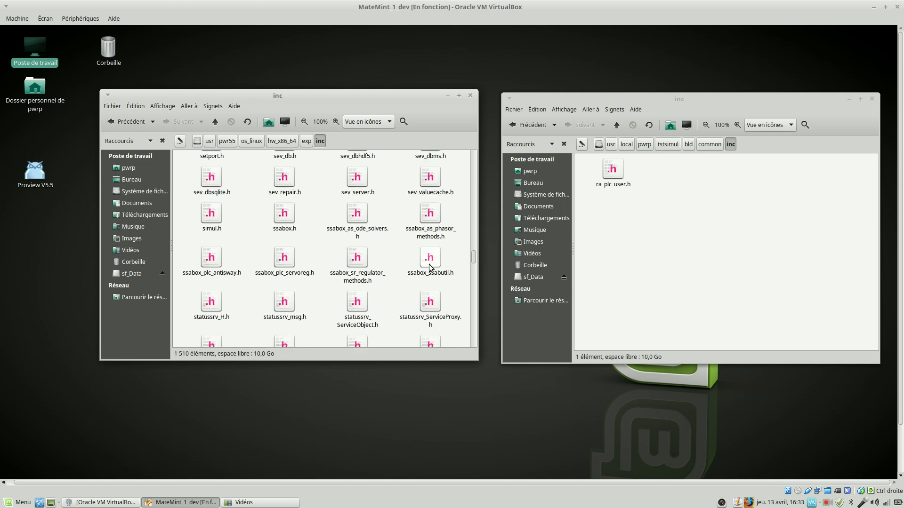
left_click(212, 212)
right_click(212, 212)
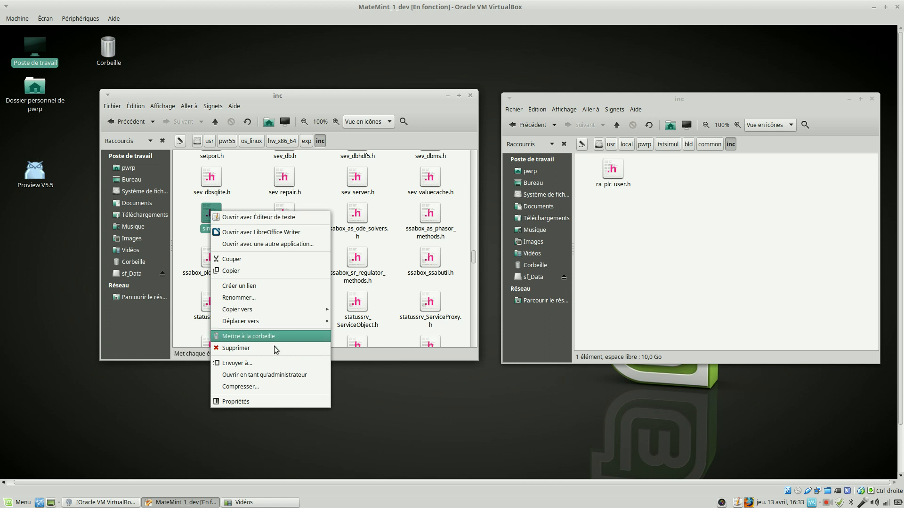
left_click(257, 273)
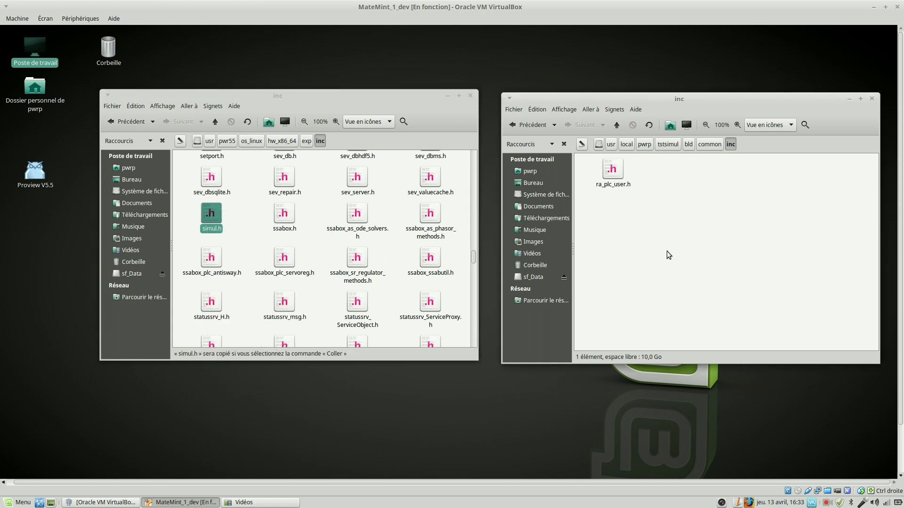
right_click(668, 254)
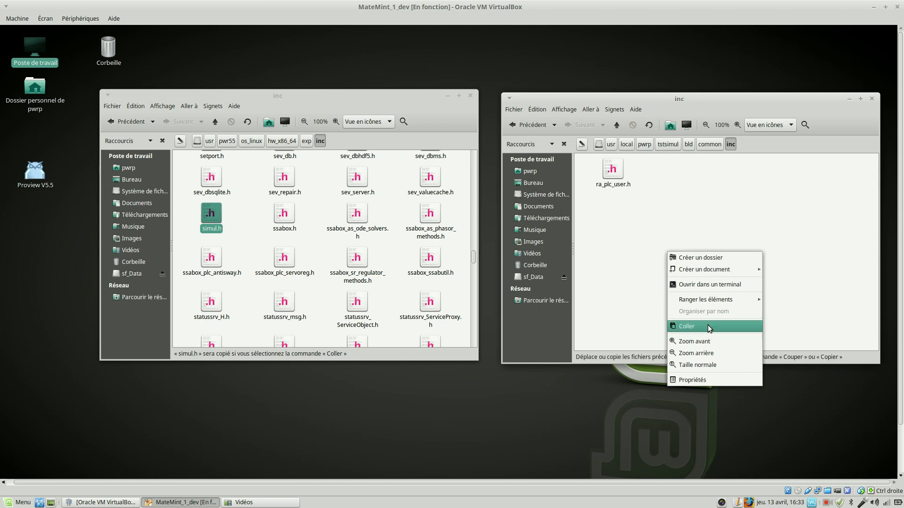
left_click(691, 326)
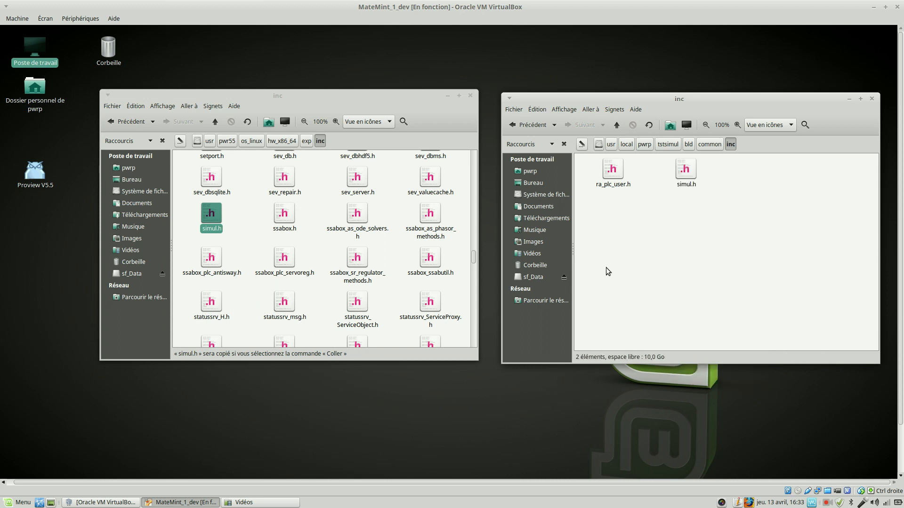
Step: Copy pwr_simulclasses.h from the pwr55 exp/inc folder into the project's tstsimul/bld/common/inc folder
left_click(475, 260)
left_click_drag(474, 260, 474, 263)
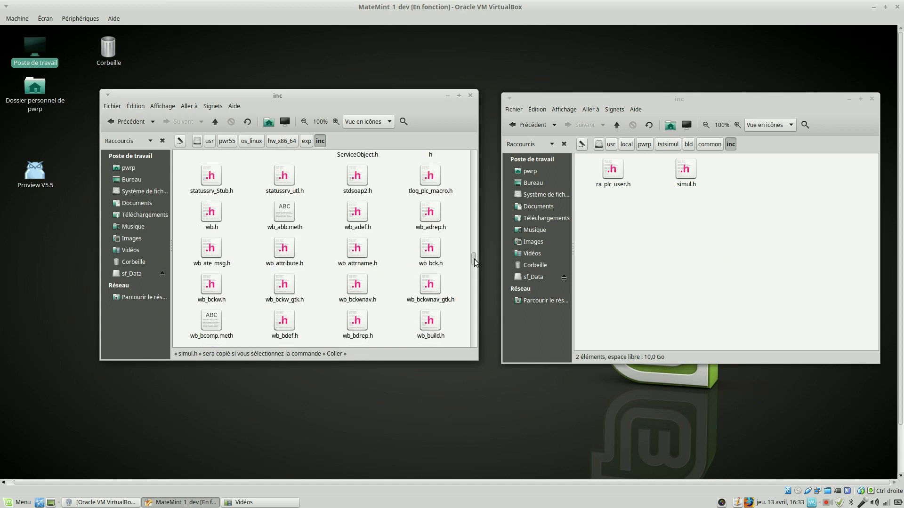
scroll(474, 261, "up", 5)
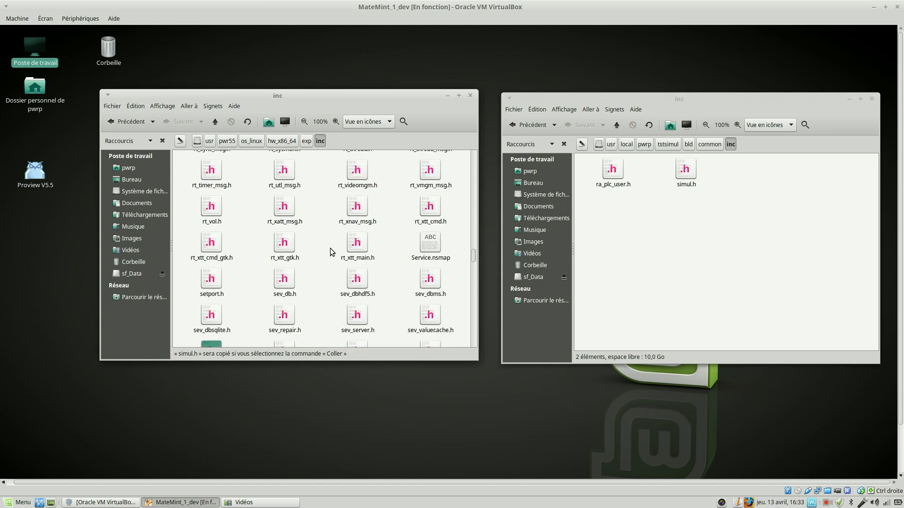
scroll(329, 247, "down", 1)
scroll(329, 247, "up", 4)
scroll(329, 248, "down", 5)
scroll(331, 247, "down", 3)
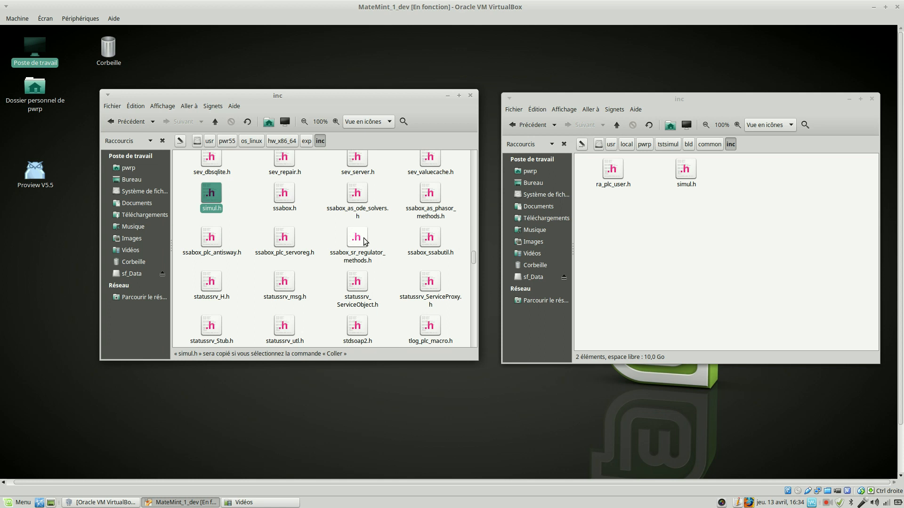
scroll(365, 241, "up", 1)
scroll(365, 241, "up", 10)
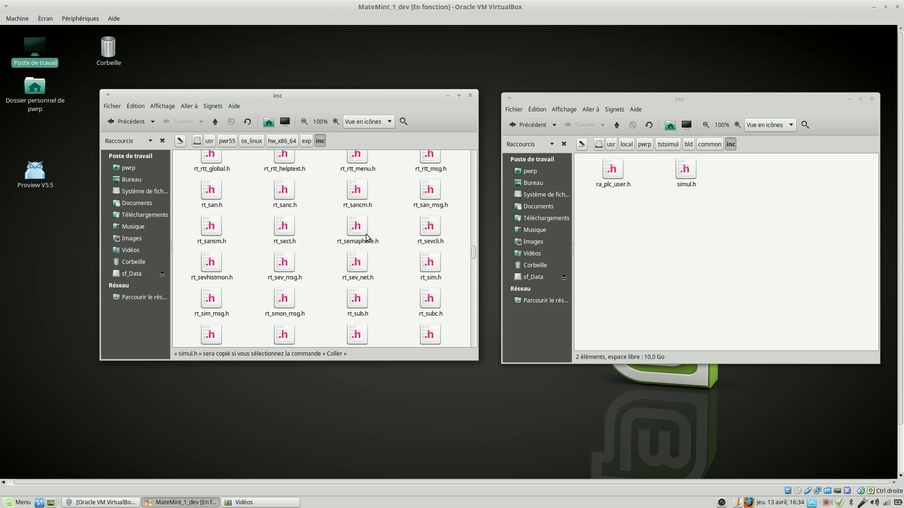
scroll(367, 236, "up", 5)
scroll(366, 236, "up", 6)
scroll(368, 237, "up", 8)
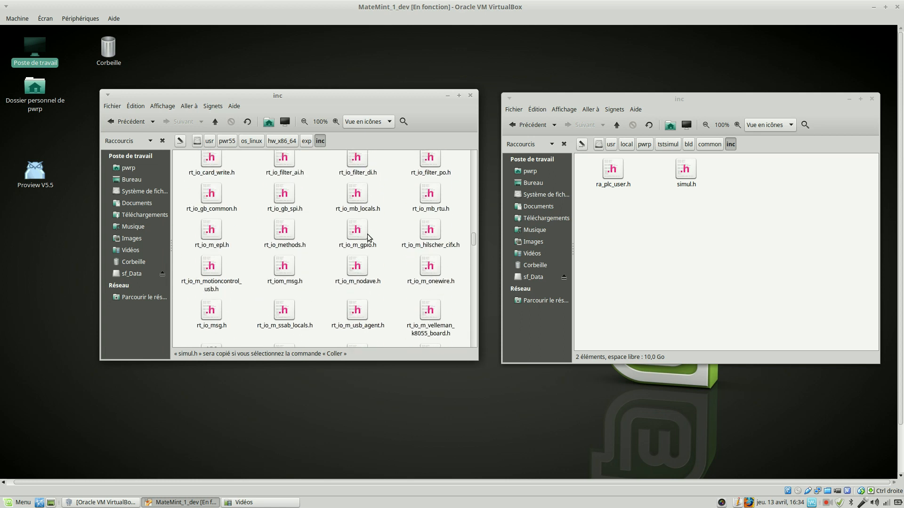
scroll(389, 244, "up", 8)
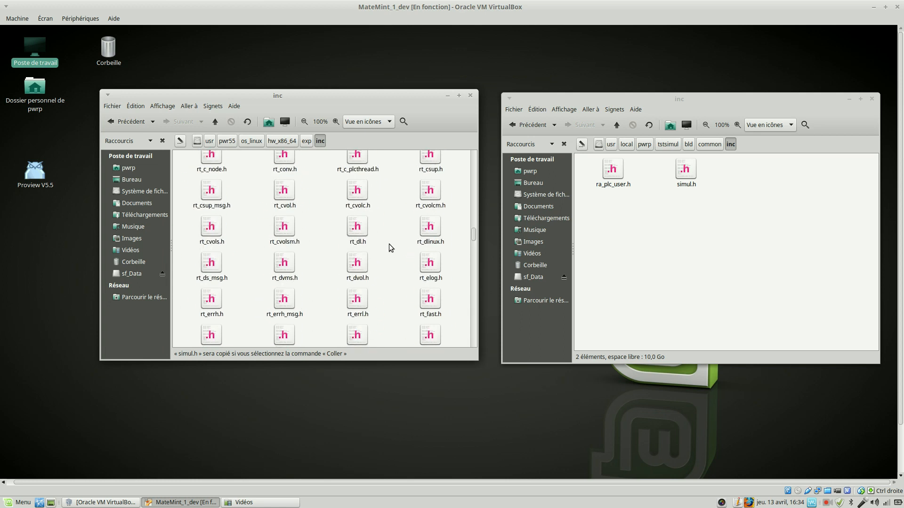
scroll(389, 244, "up", 10)
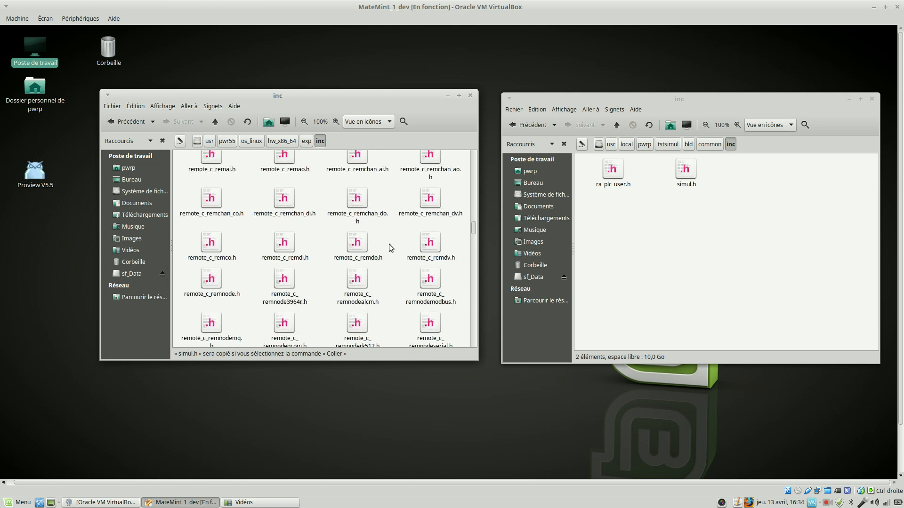
scroll(388, 244, "up", 1)
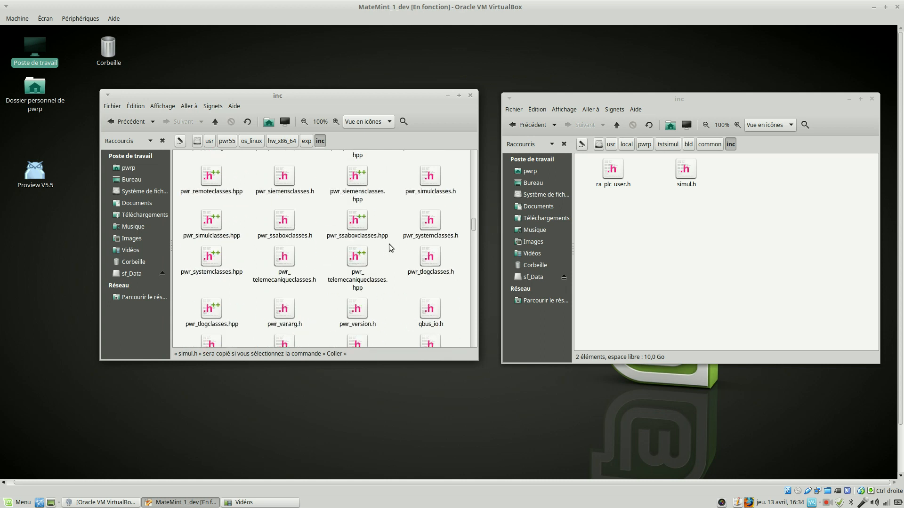
left_click(437, 177)
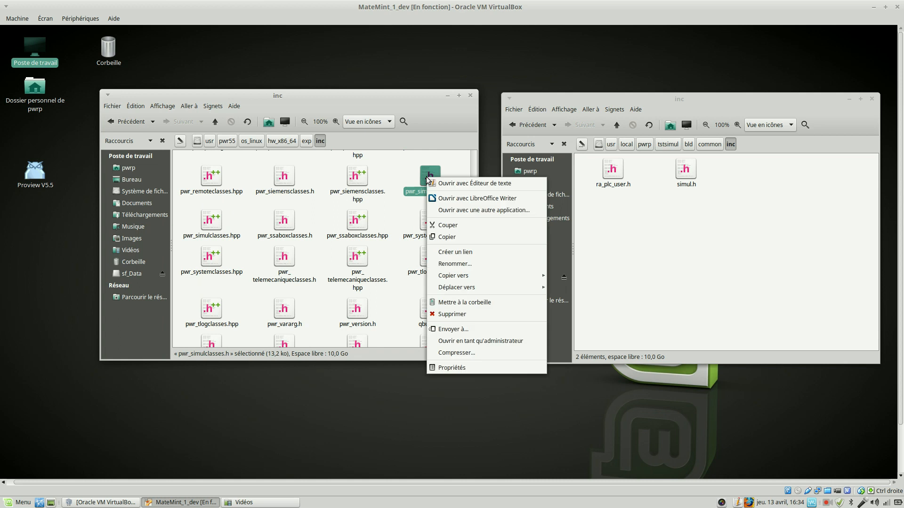
left_click(472, 237)
left_click(686, 227)
right_click(686, 227)
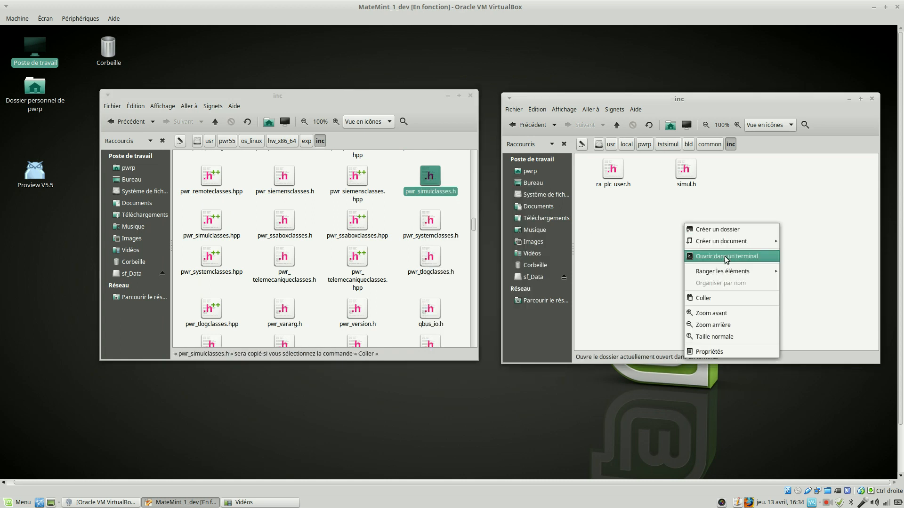
left_click(737, 299)
left_click(656, 280)
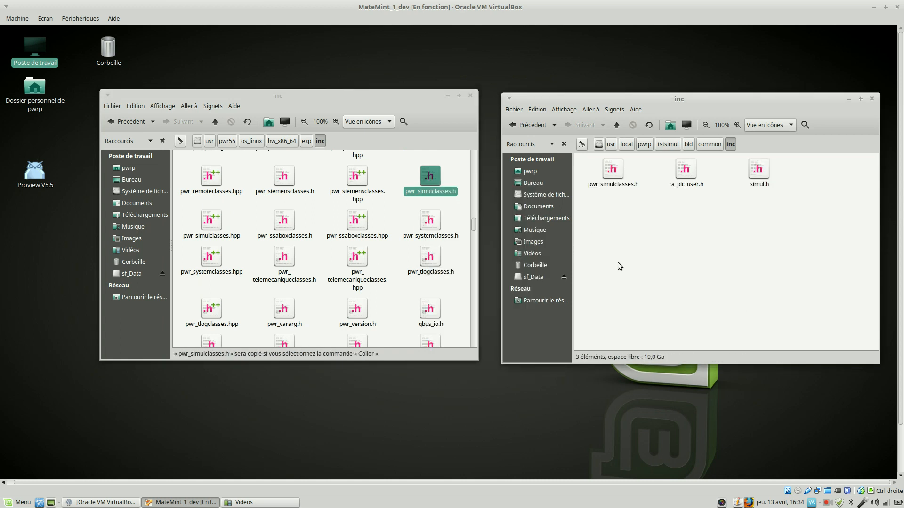
Step: Review the include lines in the project's ra_plc_user.h, then the includes and function declarations in simul.h, closing each file after reading
left_click_drag(719, 97, 521, 43)
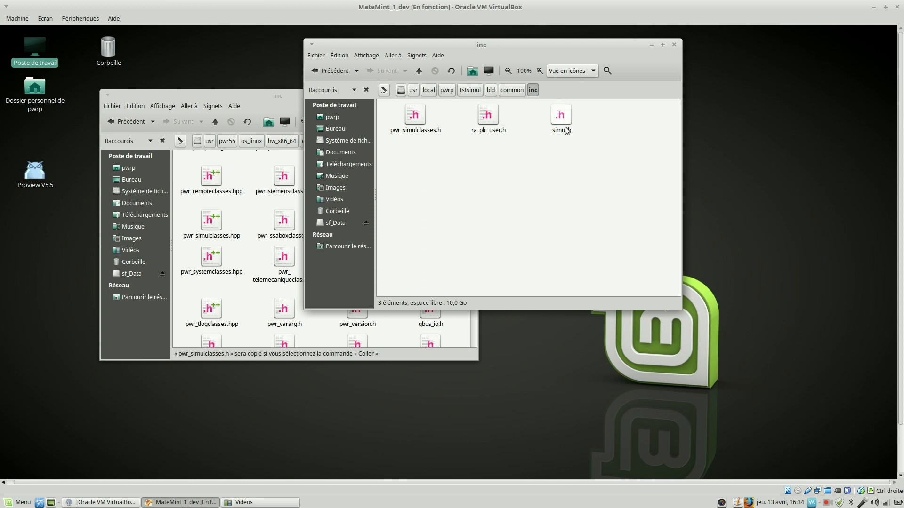
double_click(487, 121)
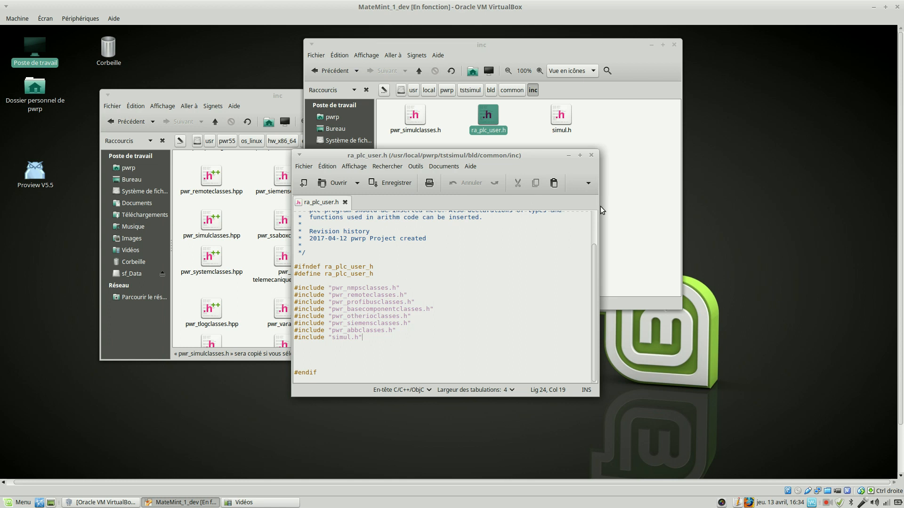
left_click(592, 156)
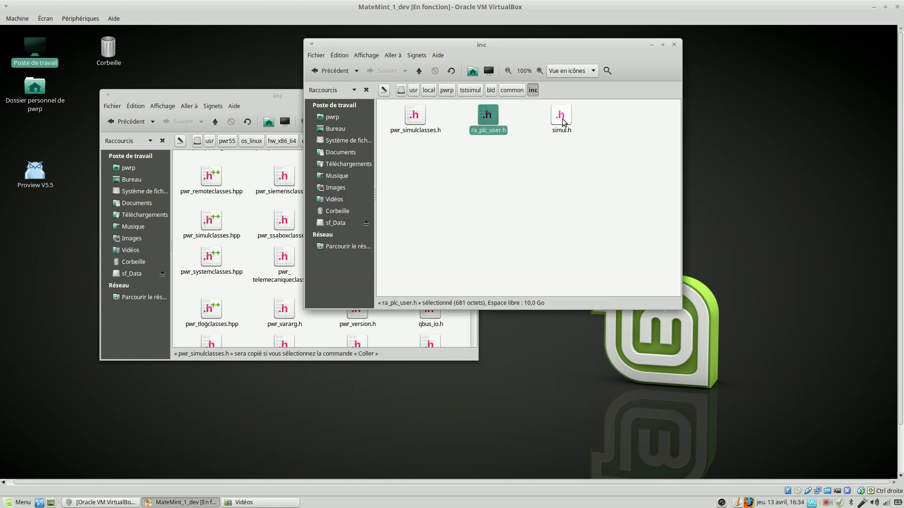
double_click(562, 120)
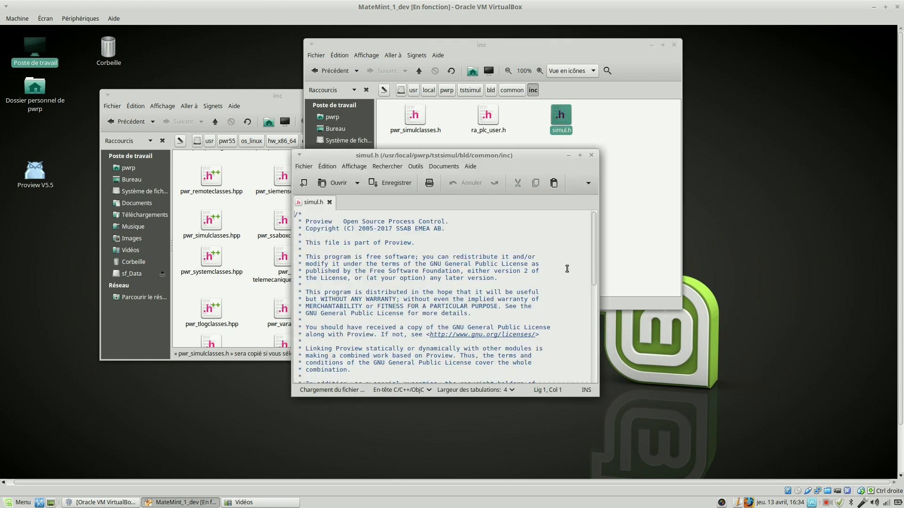
scroll(566, 267, "down", 3)
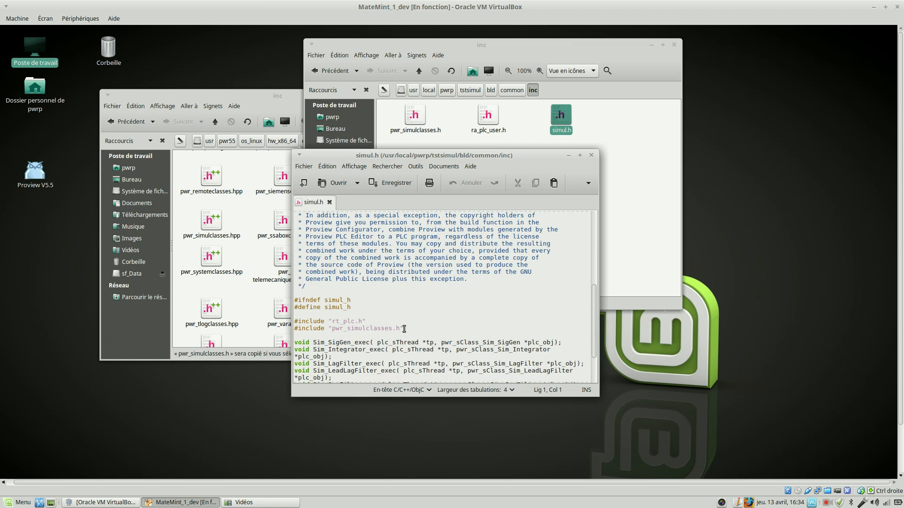
scroll(488, 280, "down", 3)
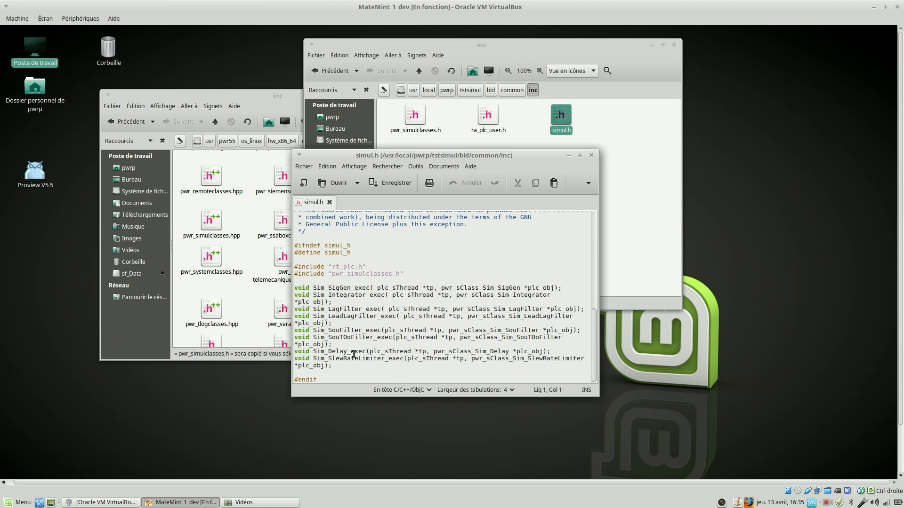
left_click(591, 156)
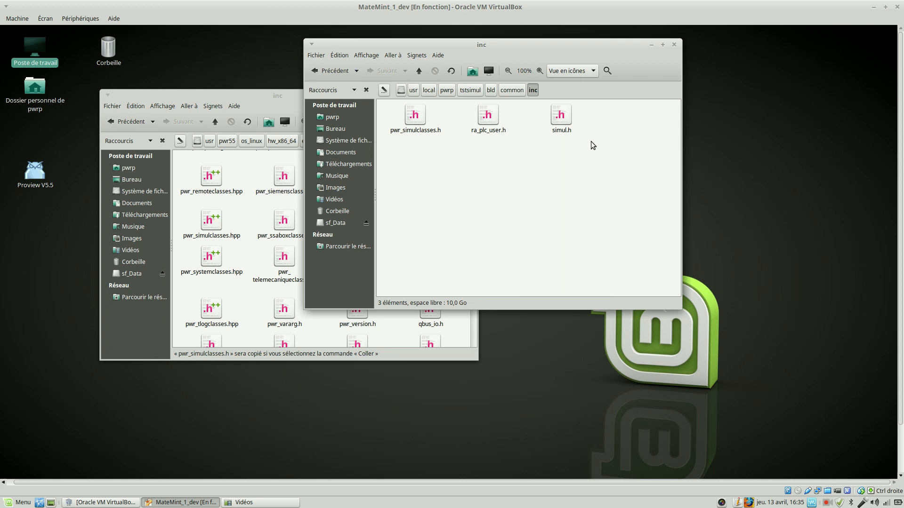
Step: Close both file manager windows and clear the desktop selection
left_click(673, 44)
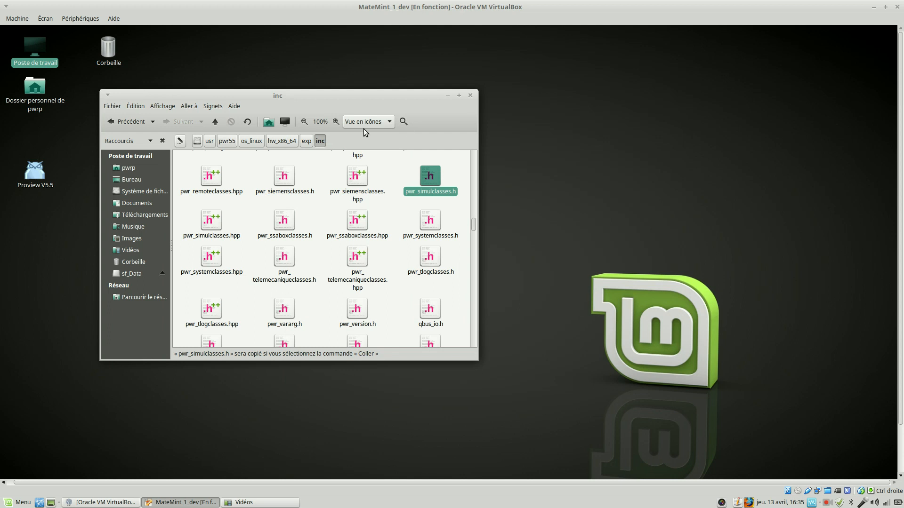
left_click_drag(281, 97, 419, 92)
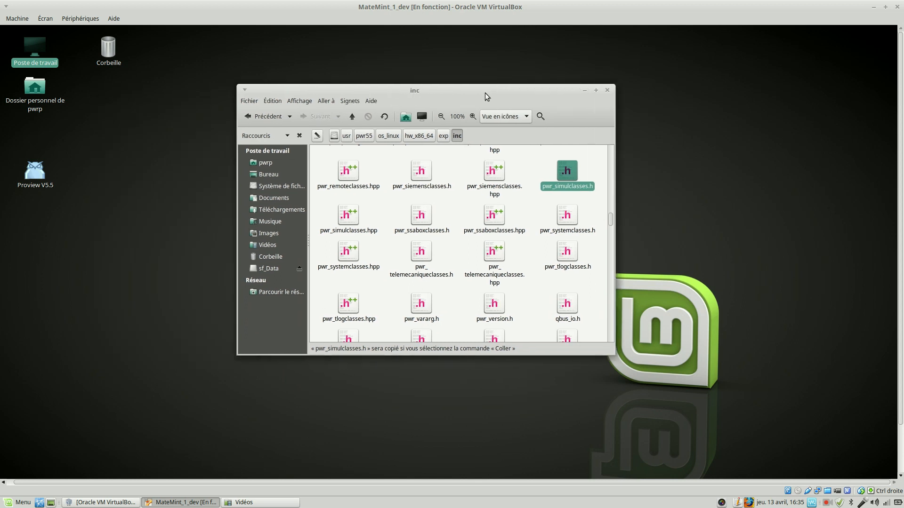
left_click(607, 92)
left_click(72, 202)
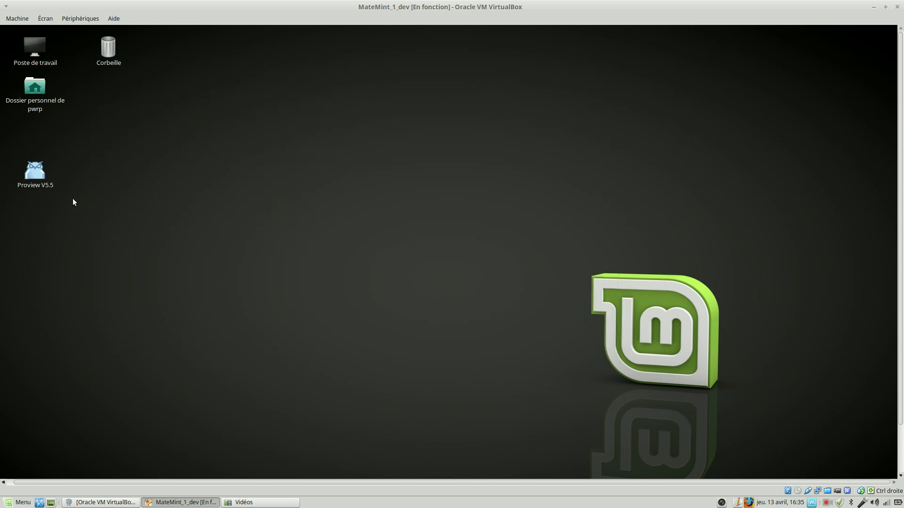
Step: Launch Proview V5.5 with its license terms accepted and open the TstSimul project, removing the database lock
double_click(27, 171)
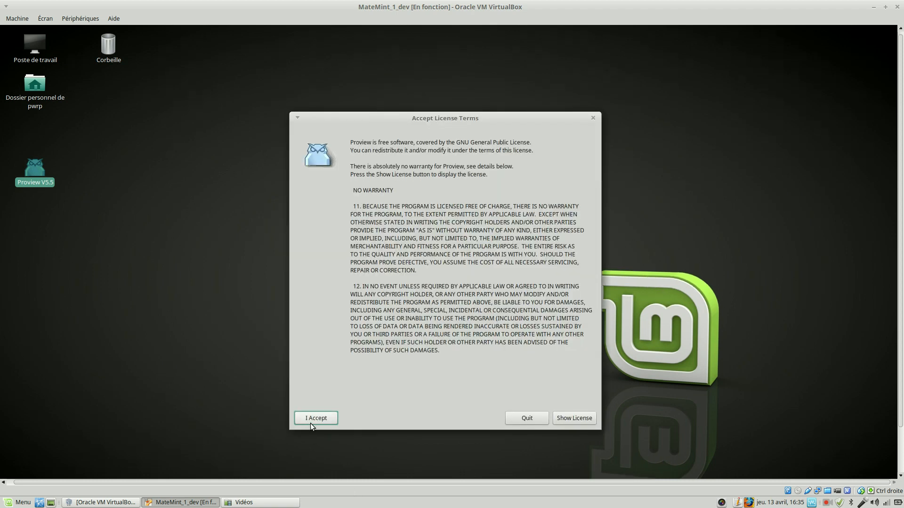
left_click(310, 420)
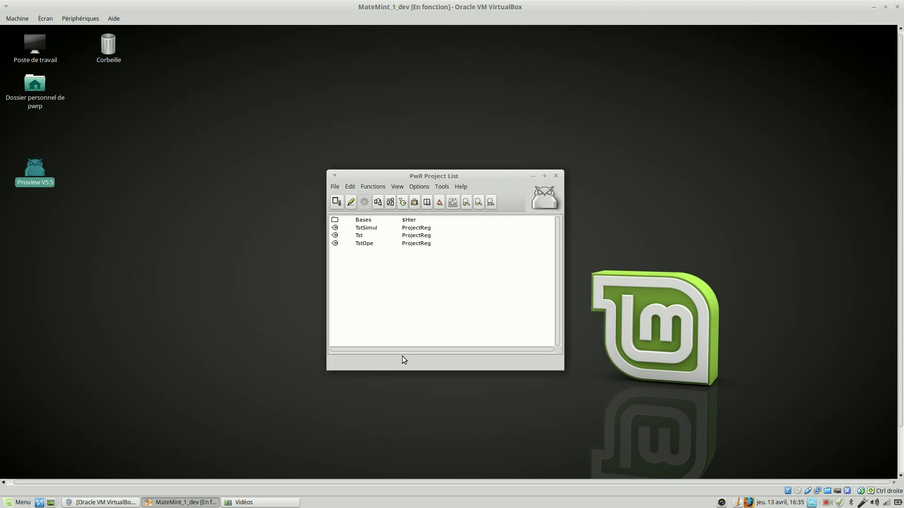
left_click(450, 227)
right_click(450, 227)
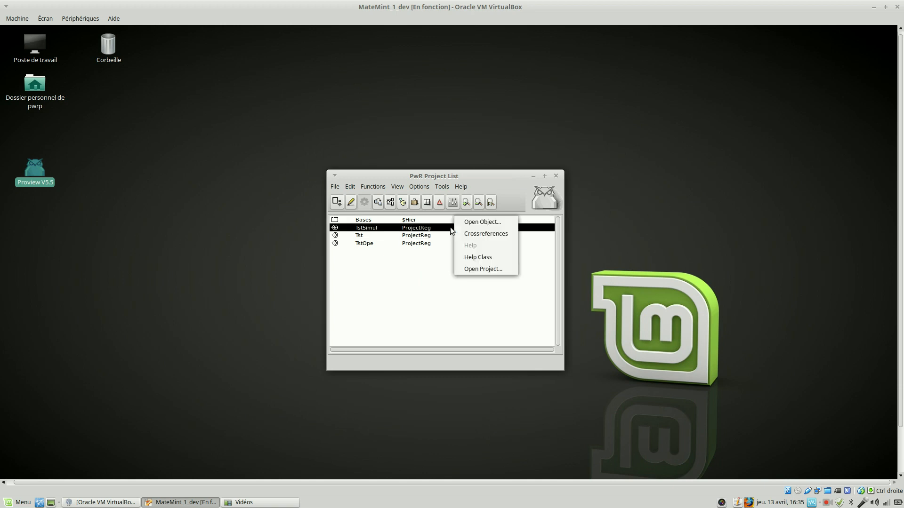
left_click(493, 268)
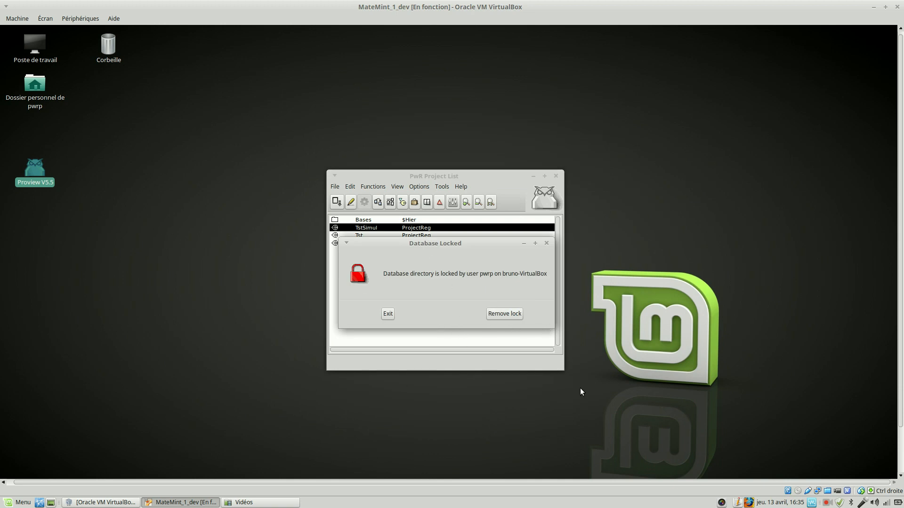
left_click(502, 316)
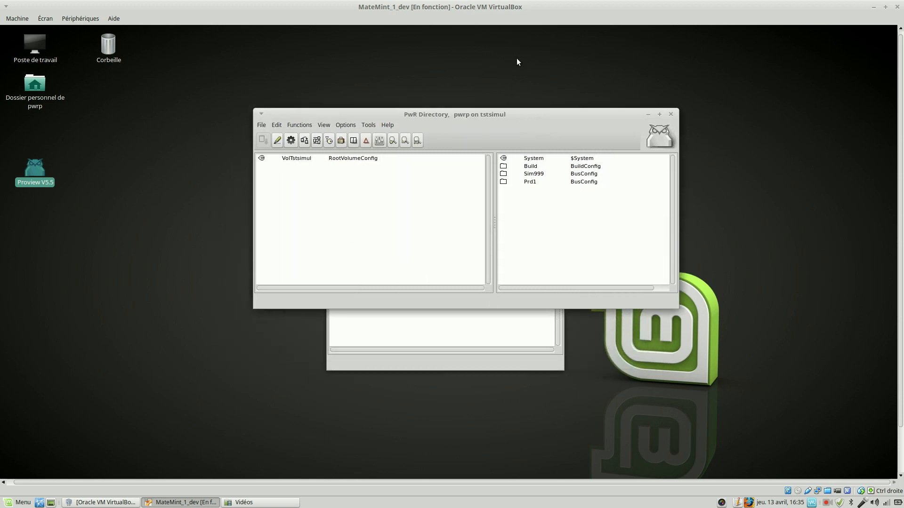
left_click_drag(457, 117, 449, 220)
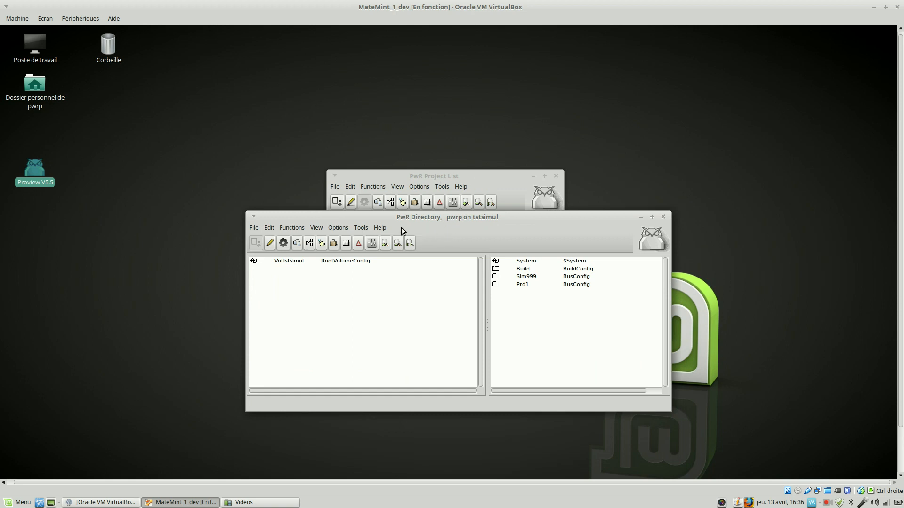
left_click_drag(504, 215, 541, 91)
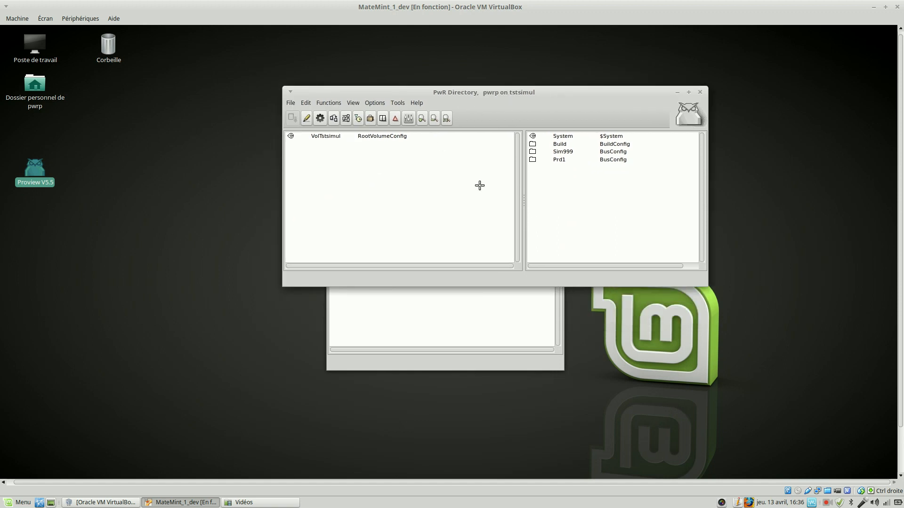
Step: Switch the project directory to edit mode and add a BuildOptions object as first child of the NodeConfig object under Sim999
left_click(306, 119)
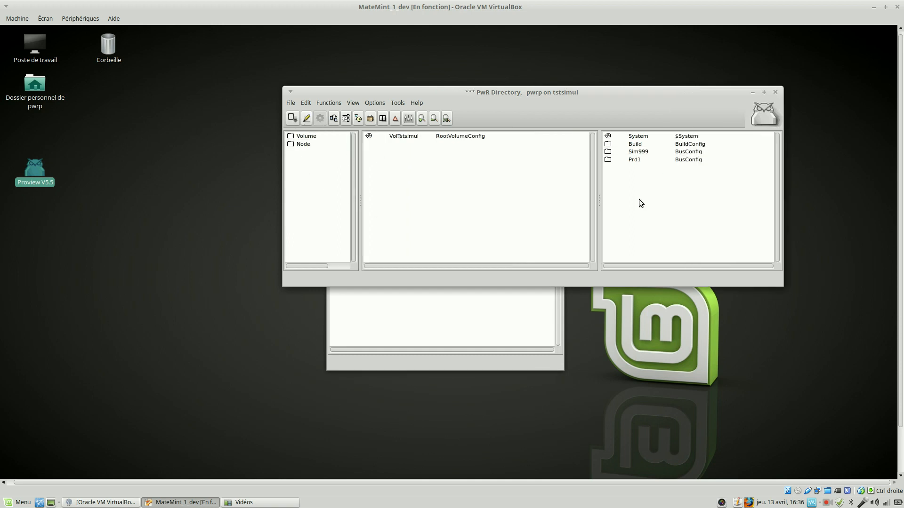
left_click(290, 144)
left_click(291, 144)
left_click(327, 205)
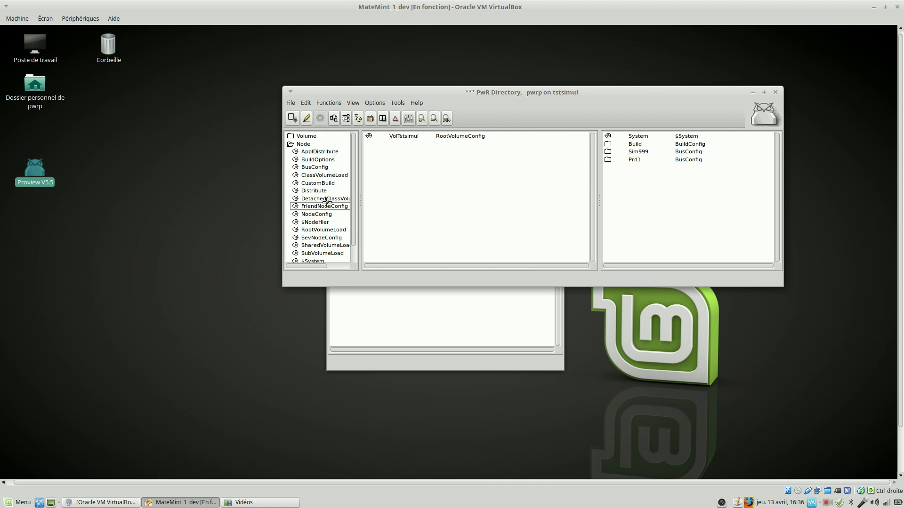
left_click(322, 160)
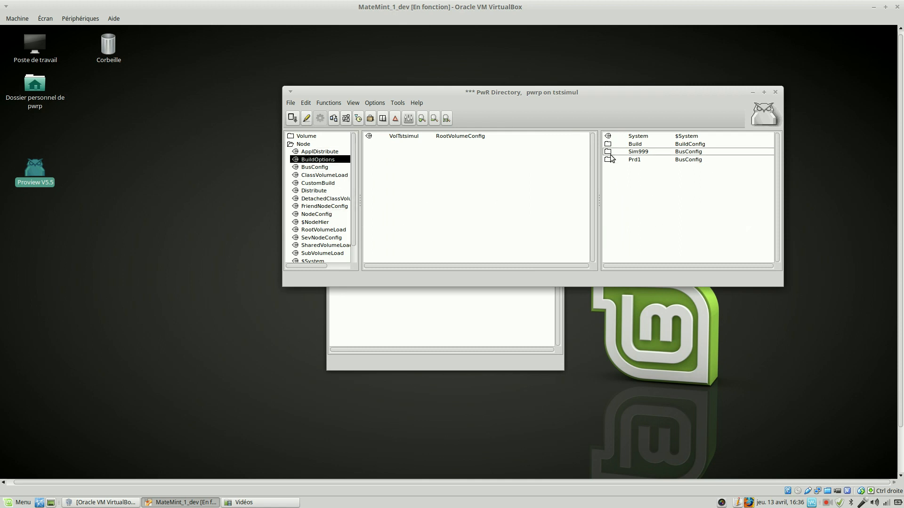
left_click(608, 152)
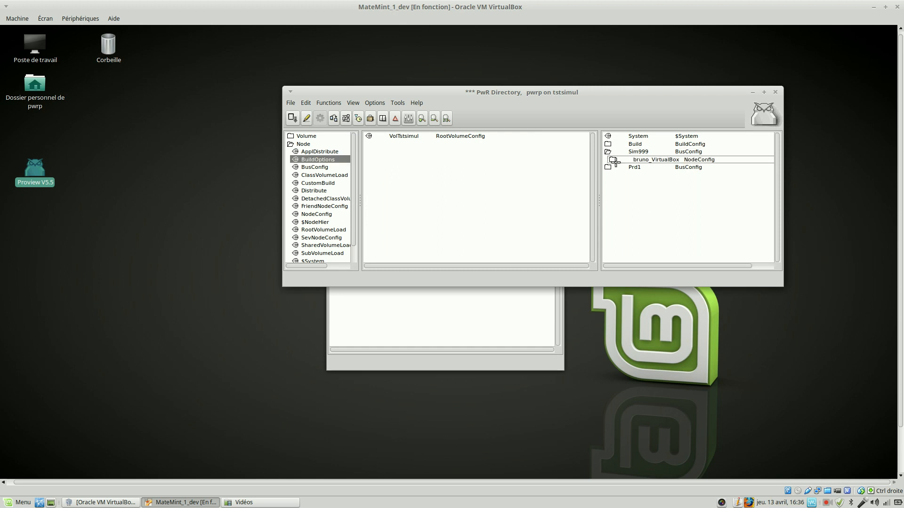
left_click(613, 160)
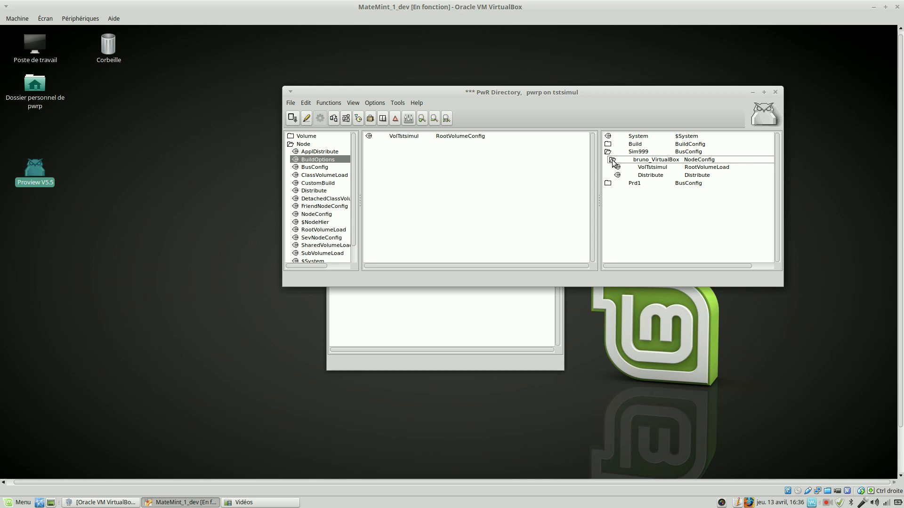
middle_click(612, 161)
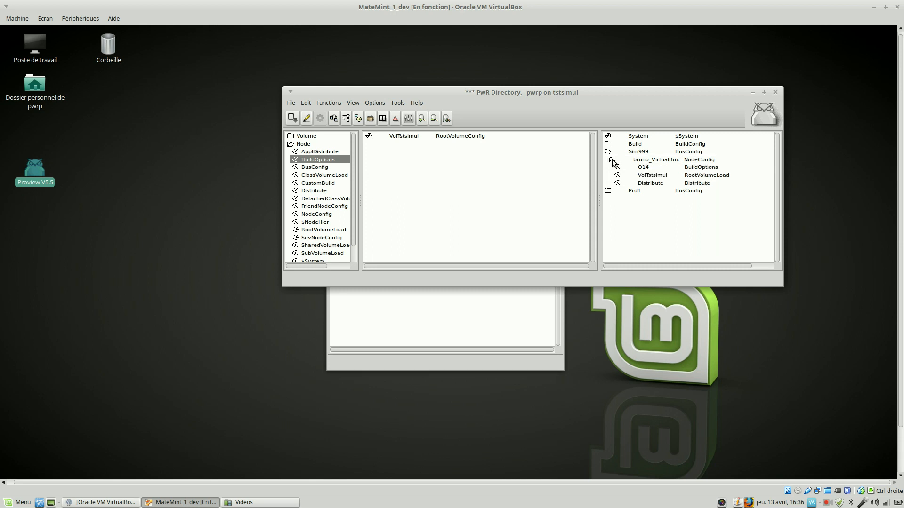
Step: Open the new BuildOptions object under the NodeConfig object and set its ObjectName to Bo1
right_click(725, 169)
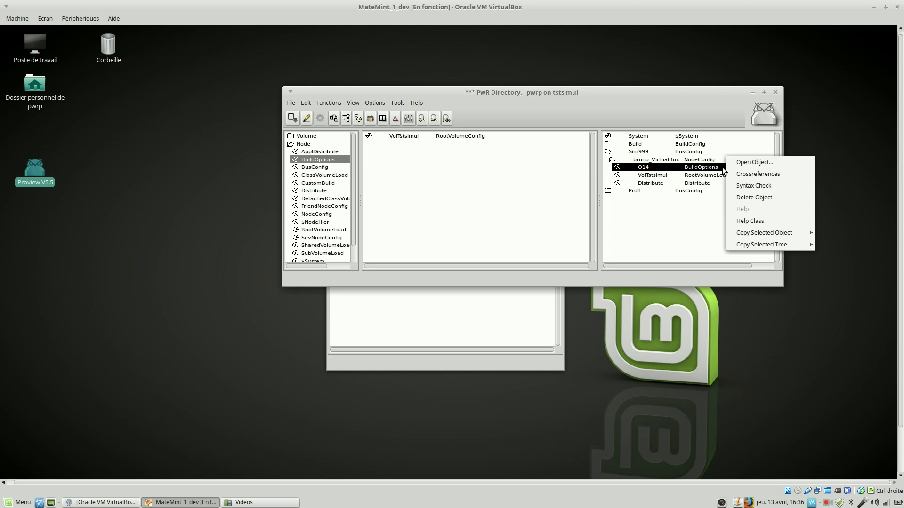
left_click(775, 163)
left_click(459, 157)
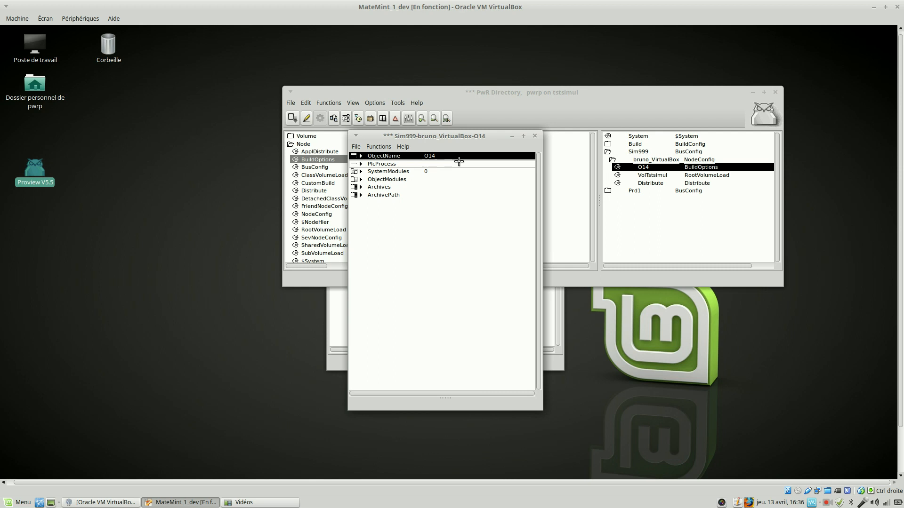
key("ctrl+q")
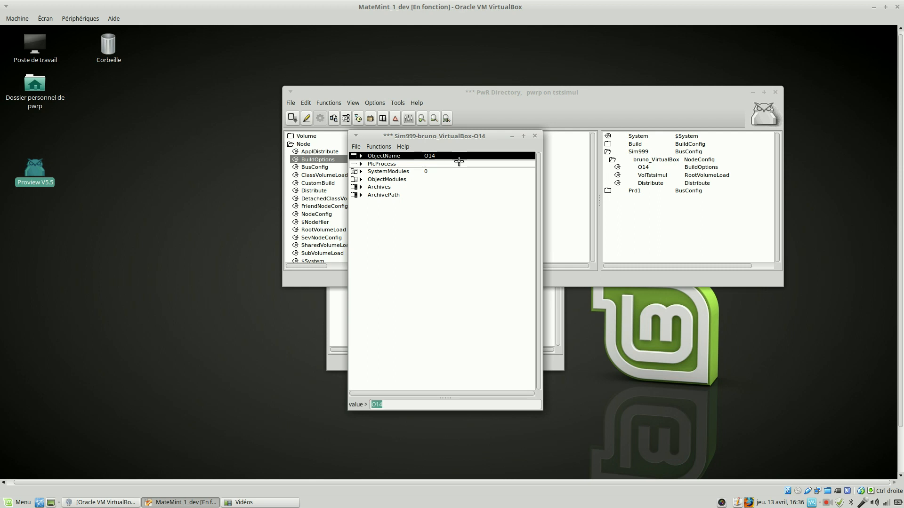
type("Bo1")
key("Return")
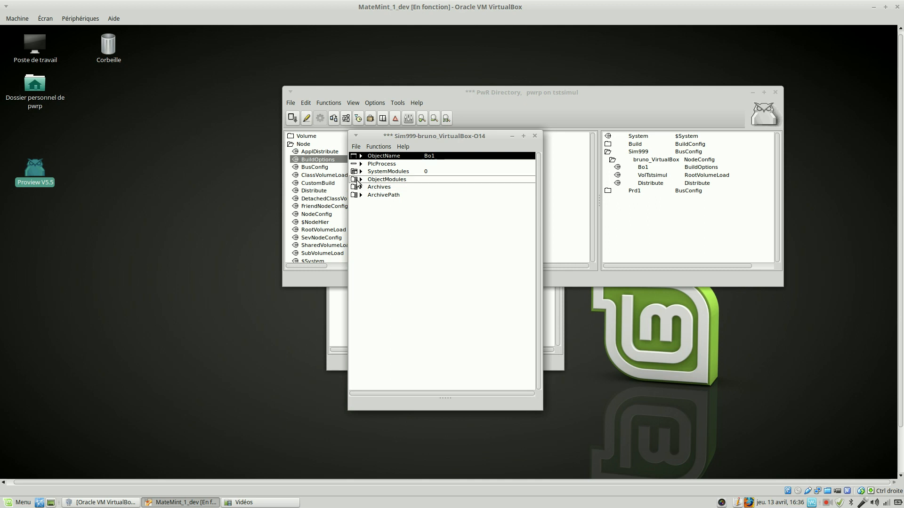
Step: Set the PlcProcess attribute of the BuildOptions object to plc
key("Down")
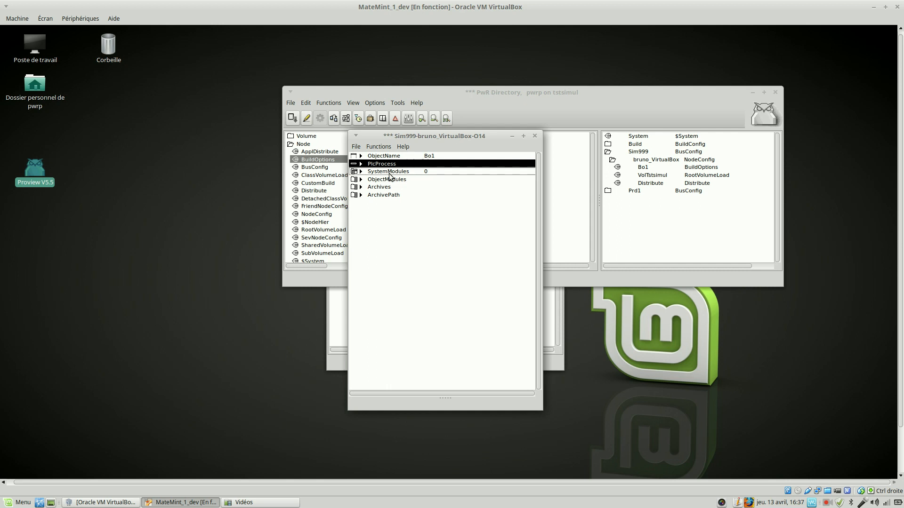
key("ctrl+q")
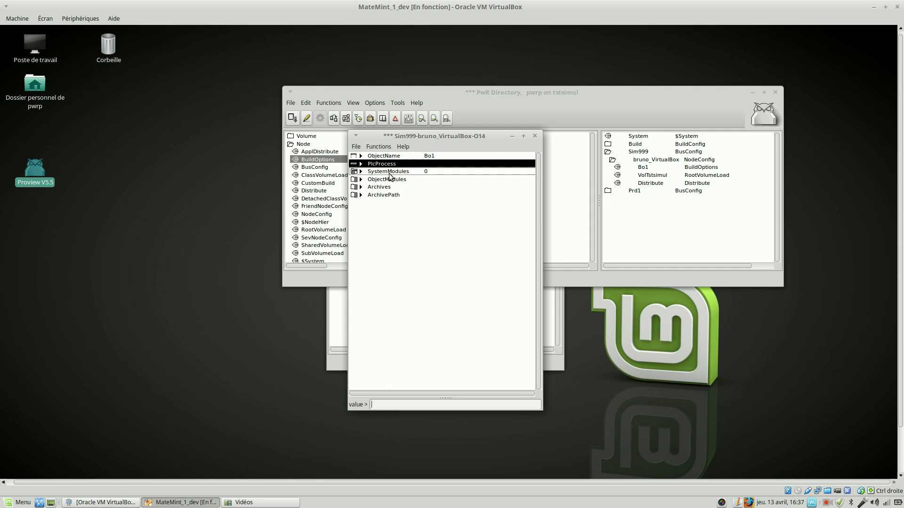
type("plc")
key("Return")
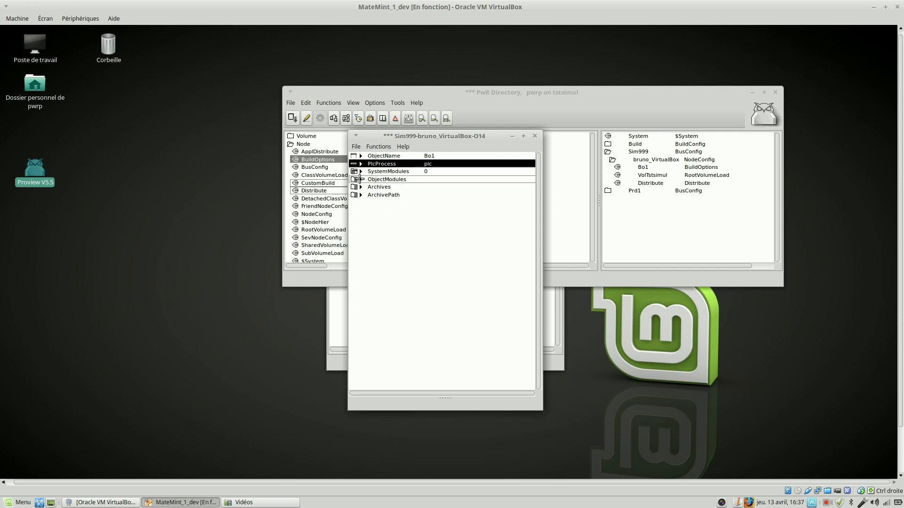
Step: Expand ObjectModules in the BuildOptions object and set ObjectModules[0] to pwr_simul
left_click(360, 179)
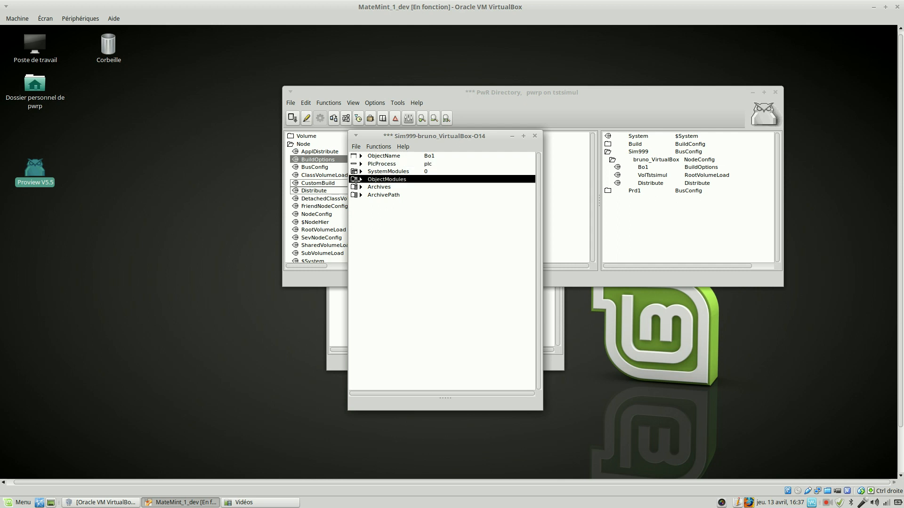
left_click(359, 180)
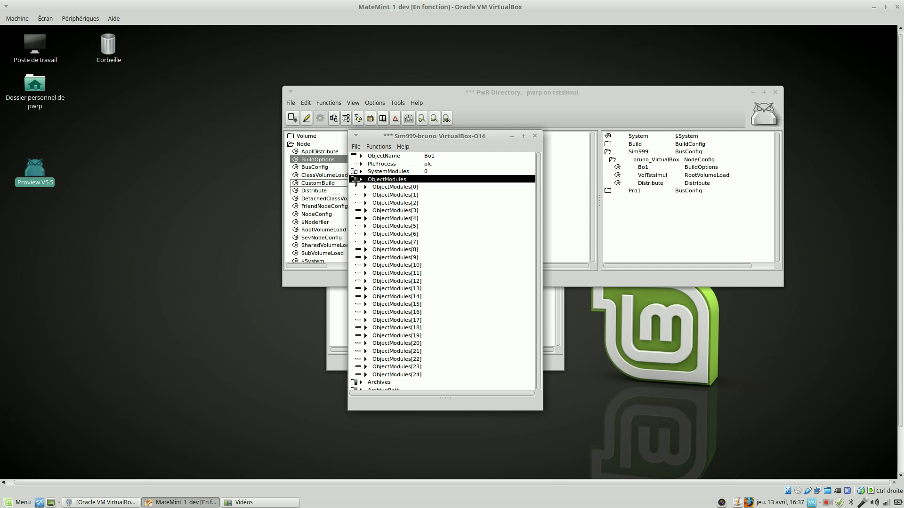
left_click(499, 188)
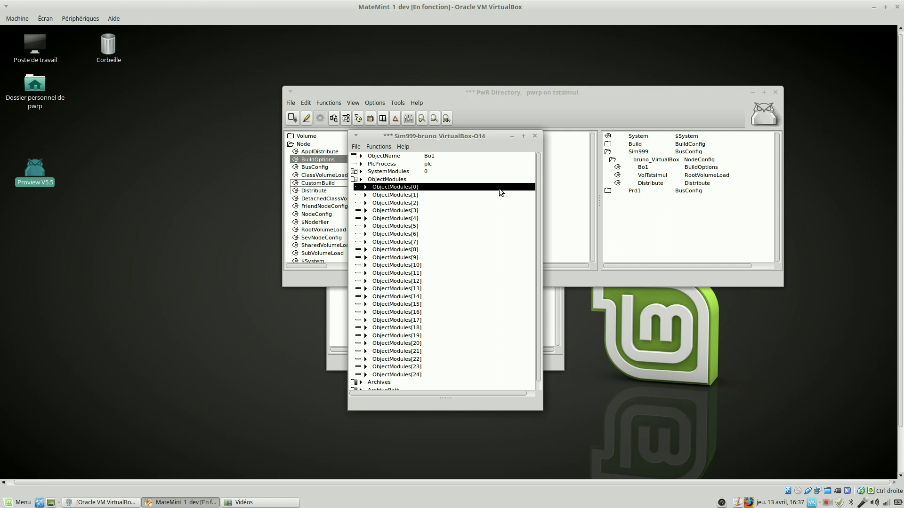
key("ctrl+q")
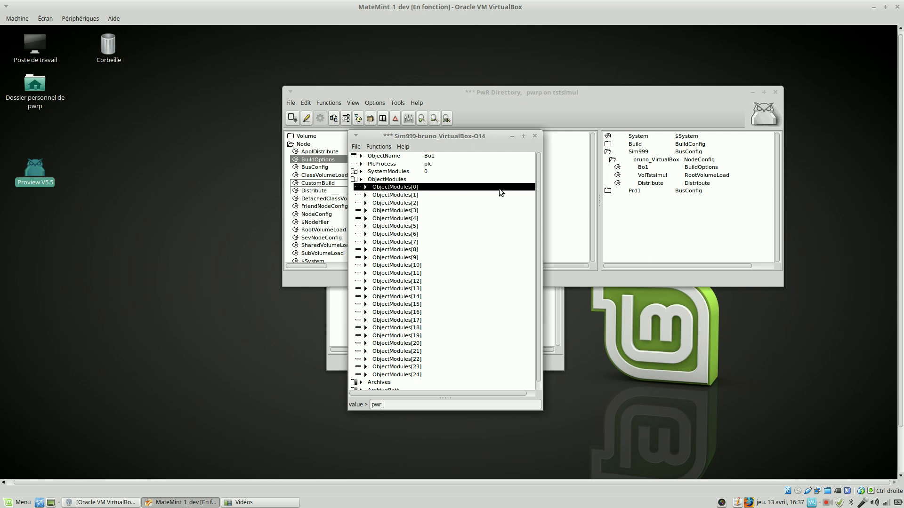
type("pwr_simul")
key("Return")
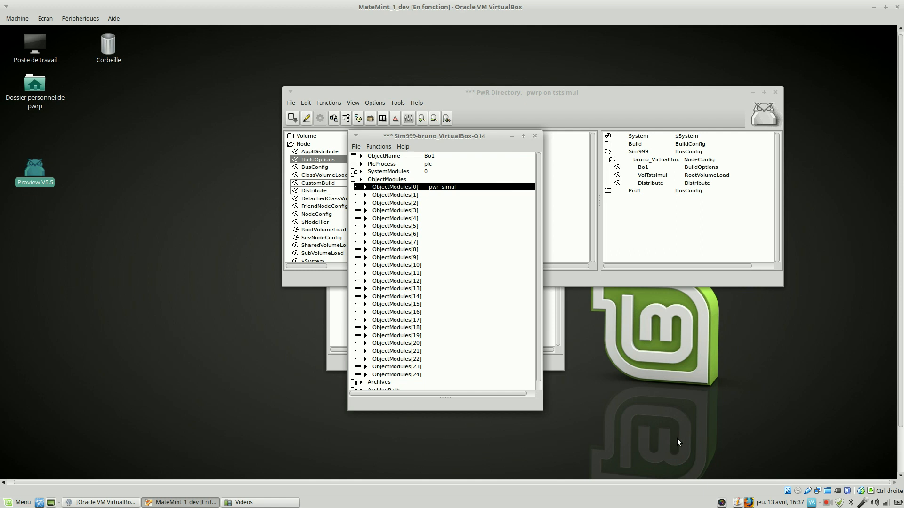
Step: Switch to the notes document on including the simul blocks and examine the BuildOptions example and the closing remark
left_click_drag(900, 344, 899, 400)
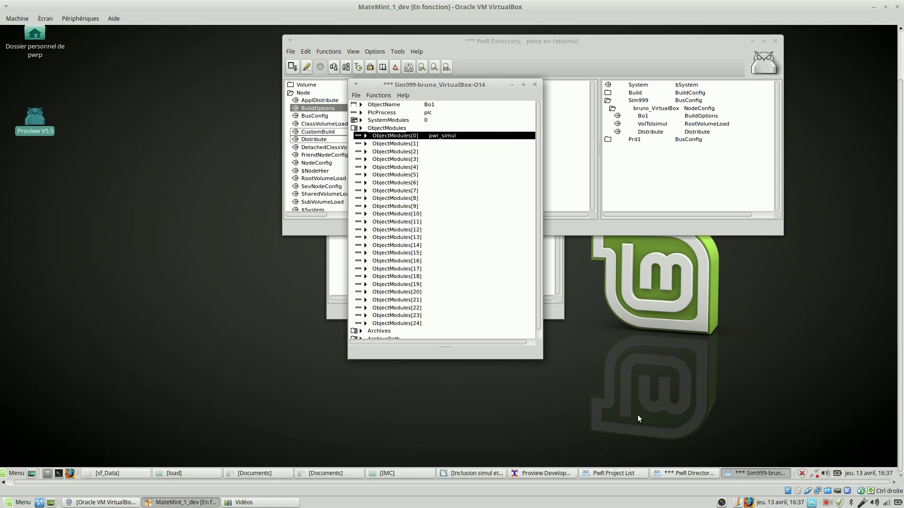
left_click(468, 474)
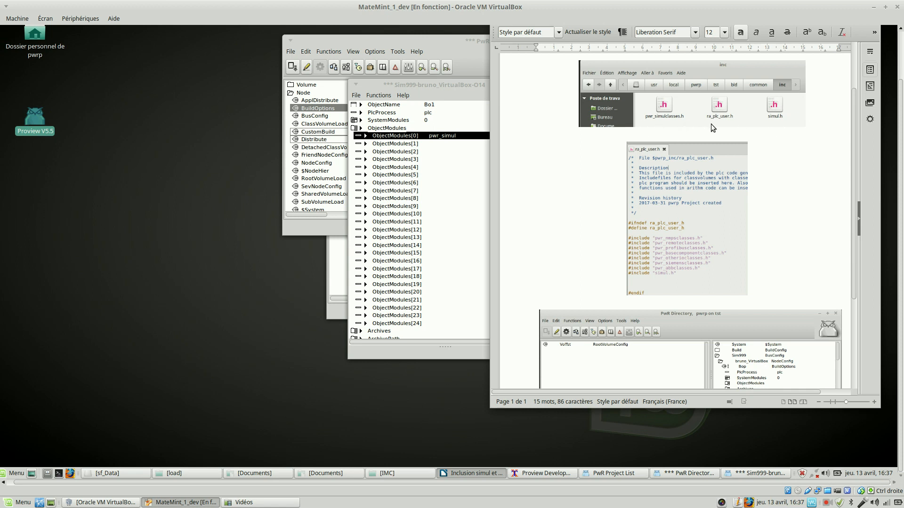
left_click(753, 115)
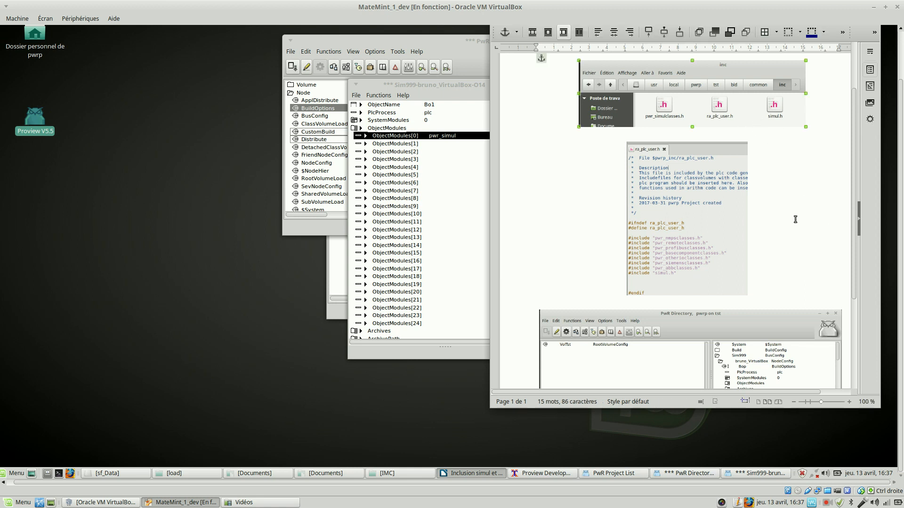
scroll(795, 219, "down", 4)
scroll(745, 140, "up", 3)
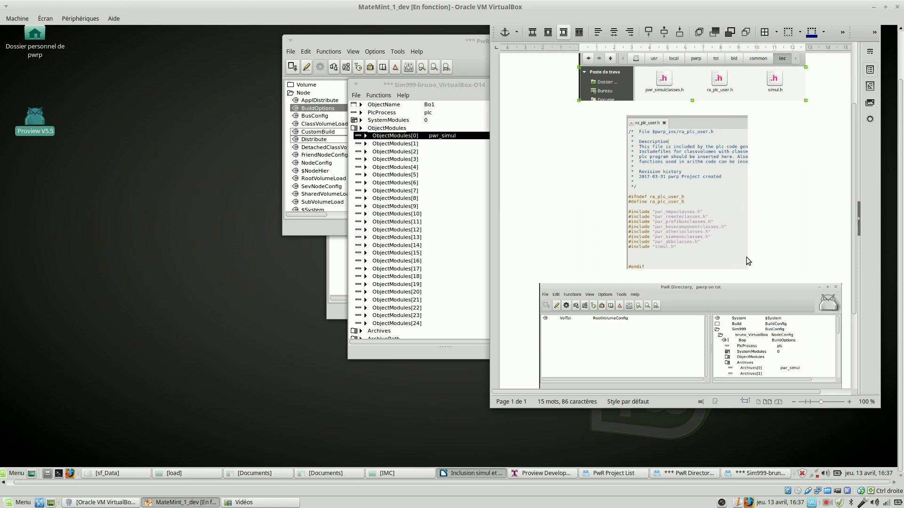
scroll(853, 278, "down", 2)
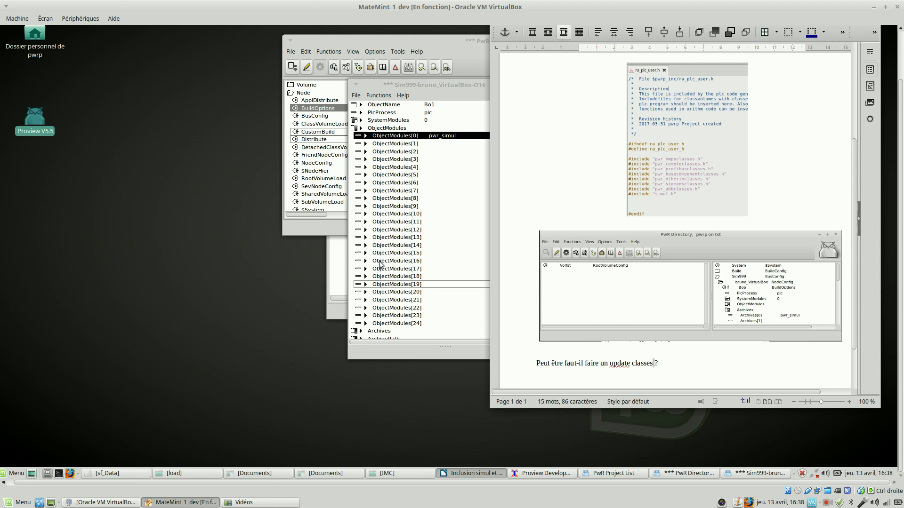
Step: Move the BuildOptions object window beside the notes and clear the value of ObjectModules[0]
left_click_drag(475, 88, 401, 73)
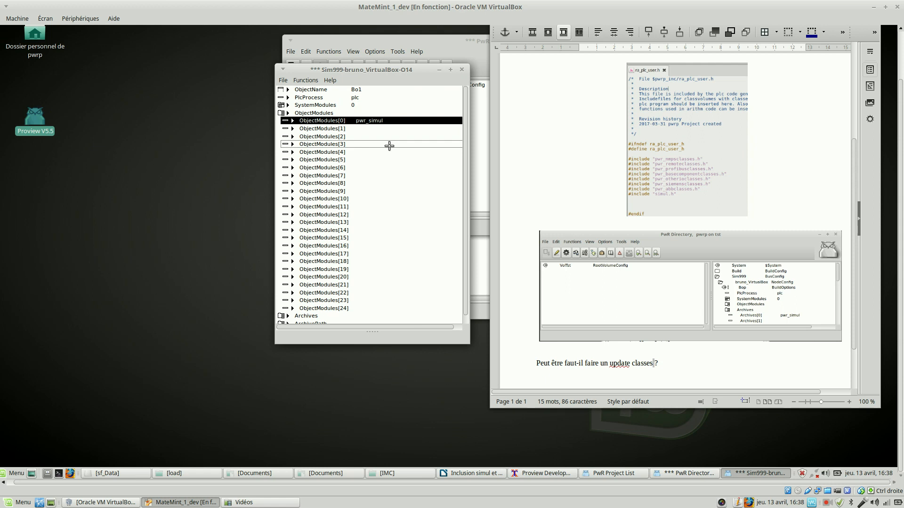
key("ctrl+q")
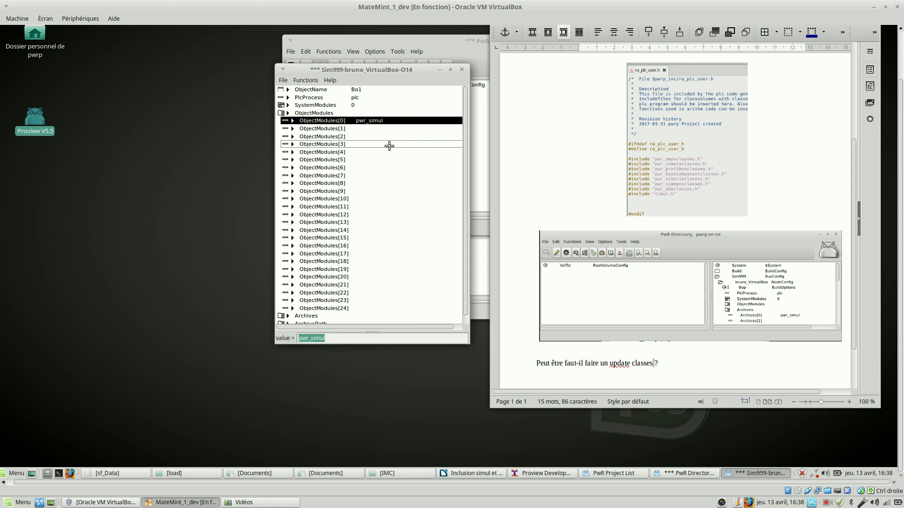
key("BackSpace")
key("Return")
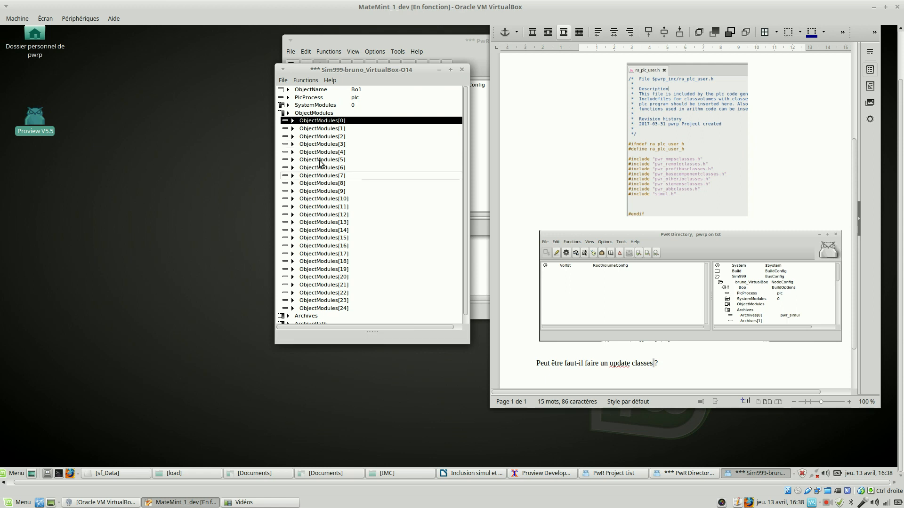
Step: Collapse ObjectModules, expand Archives and set Archives[0] to pwr_simul
left_click(288, 113)
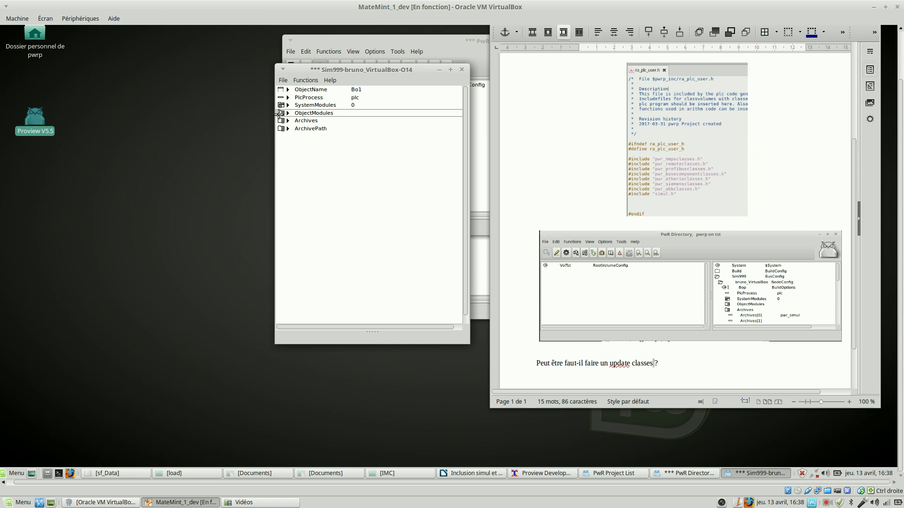
left_click(287, 120)
left_click(360, 129)
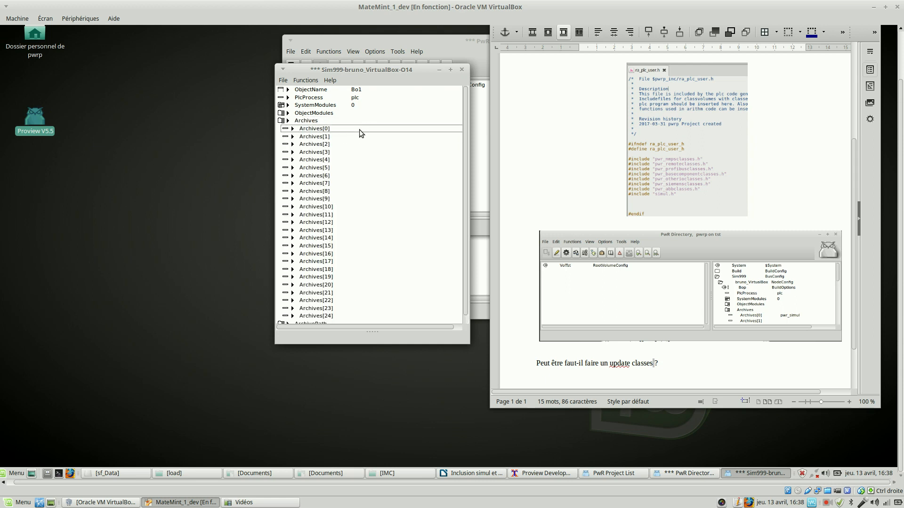
left_click(361, 130)
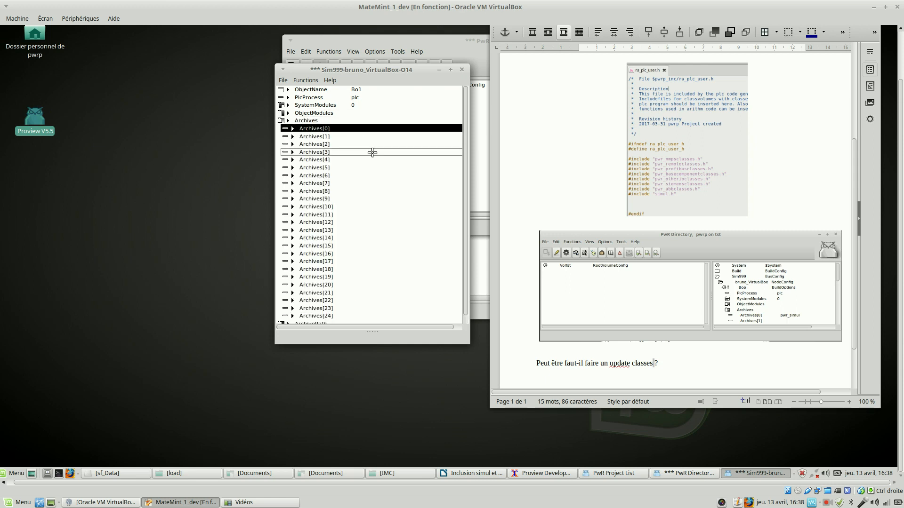
key("ctrl+q")
type("pwr_simul")
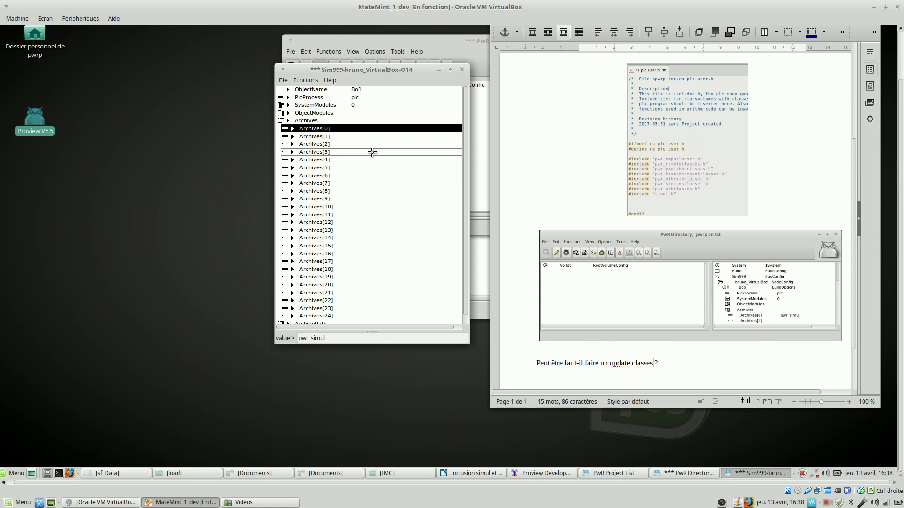
key("Return")
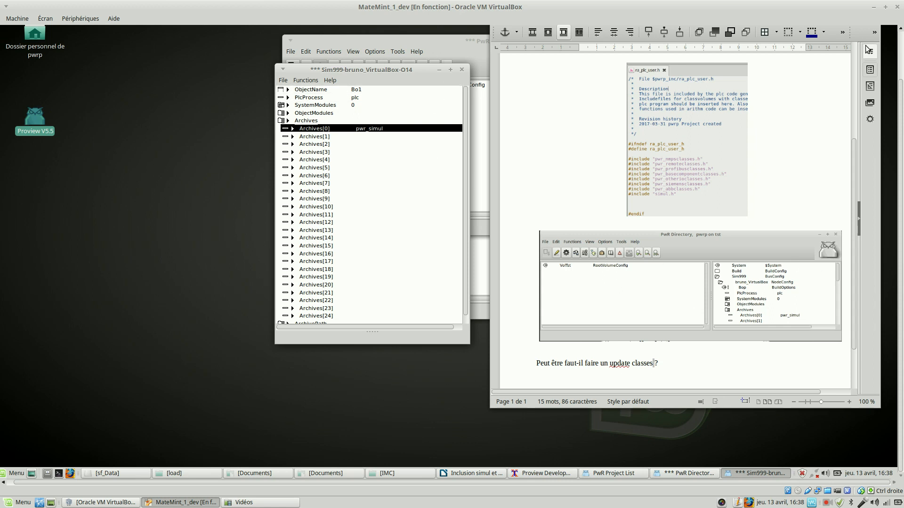
Step: Close the BuildOptions object window, save the project directory and leave its edit mode
scroll(784, 203, "up", 5)
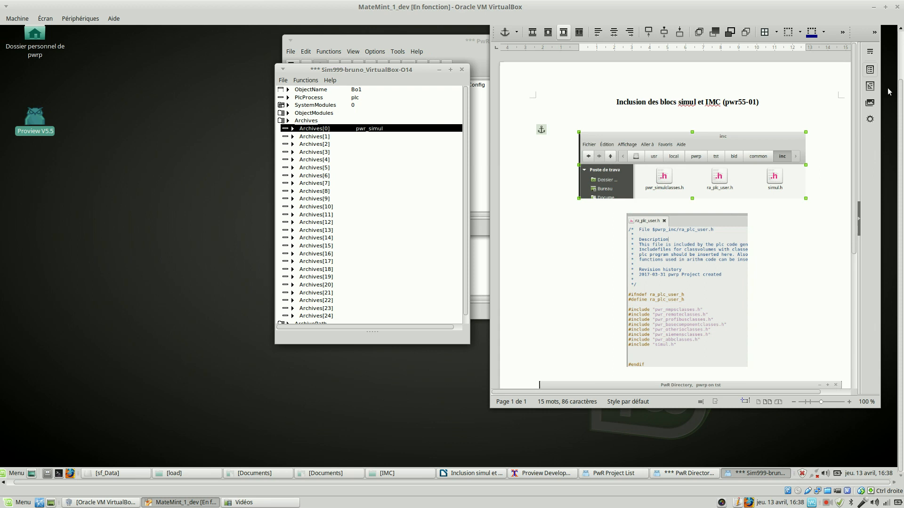
scroll(900, 213, "up", 3)
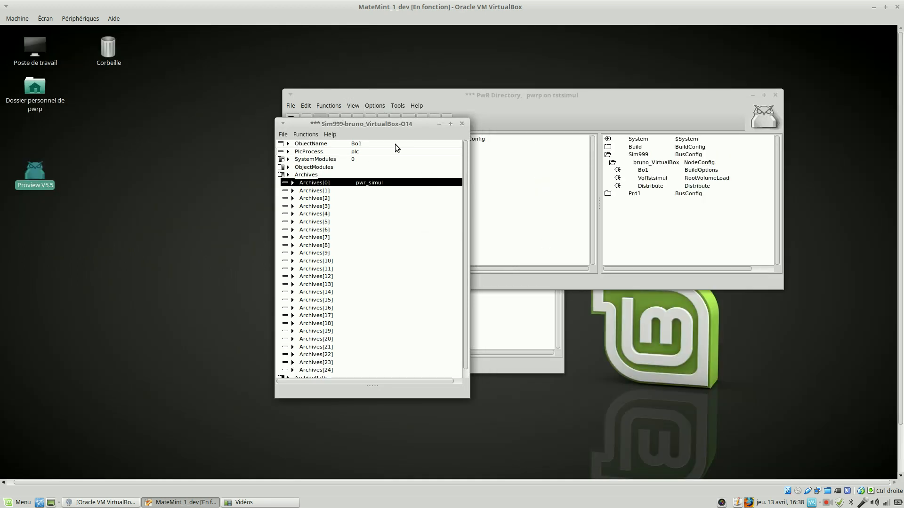
left_click(462, 123)
left_click(292, 121)
left_click(306, 122)
Step: Open the volume of the VolTstsimul RootVolumeConfig object
left_click(412, 139)
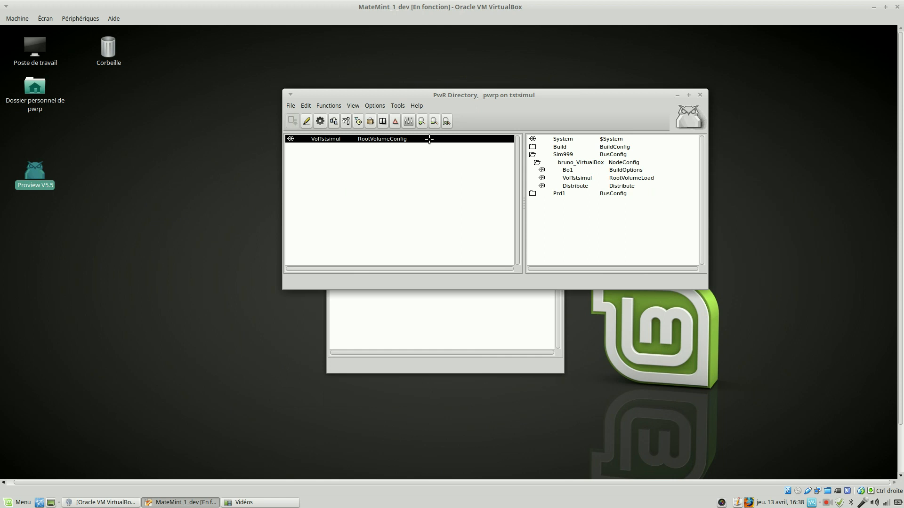
right_click(429, 139)
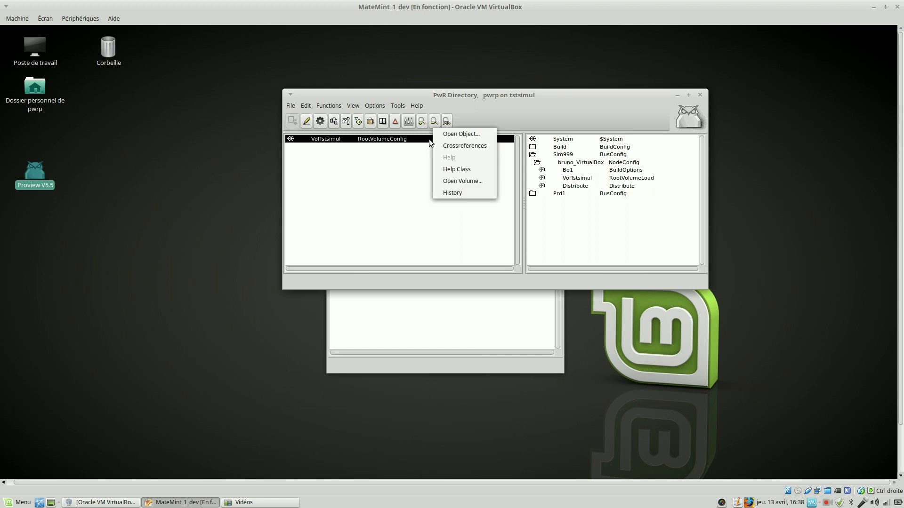
left_click(469, 181)
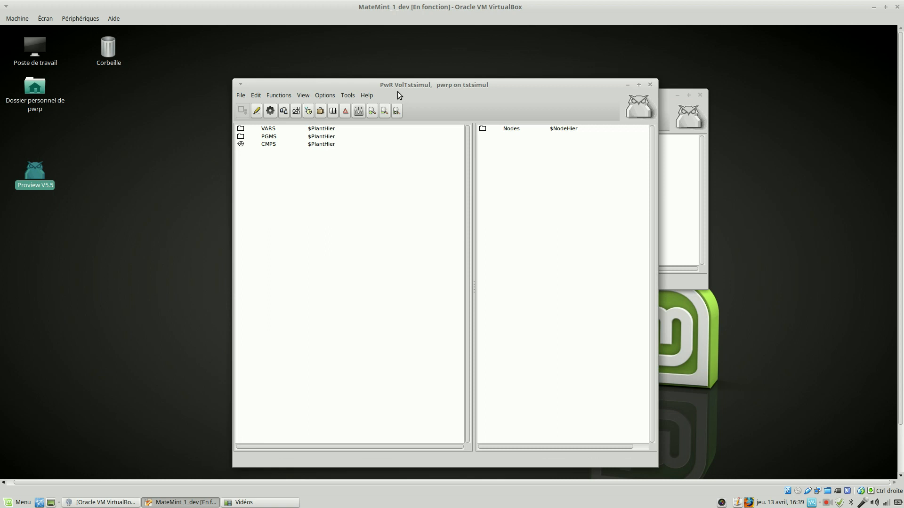
Step: Put the VolTstsimul volume in edit mode, update its classes and leave edit mode
left_click_drag(404, 83, 428, 75)
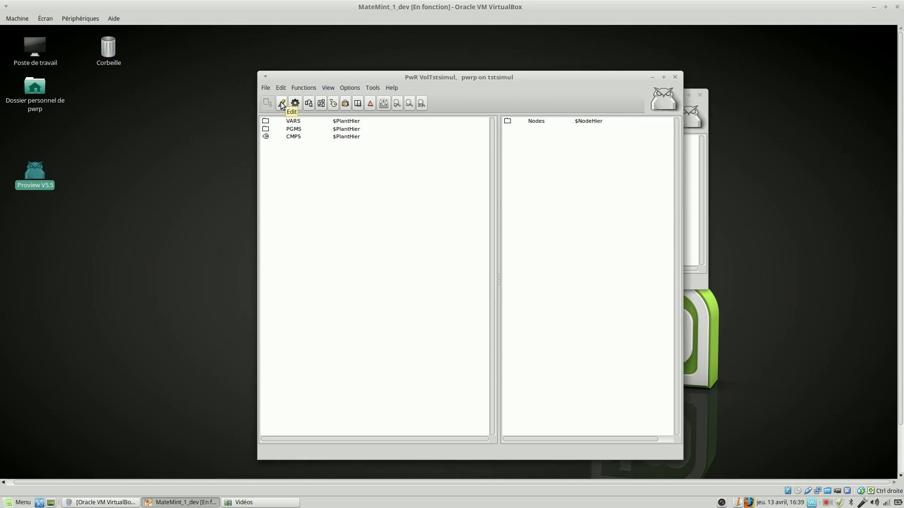
left_click(304, 88)
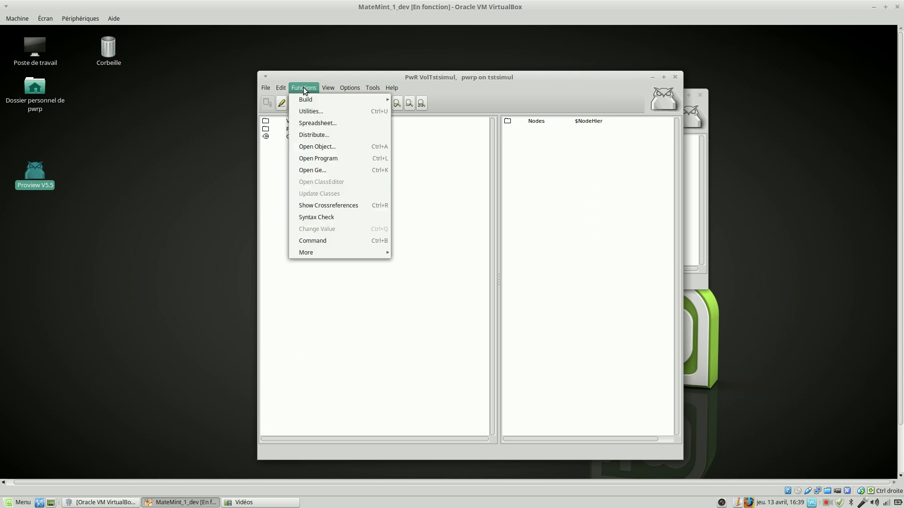
left_click(532, 78)
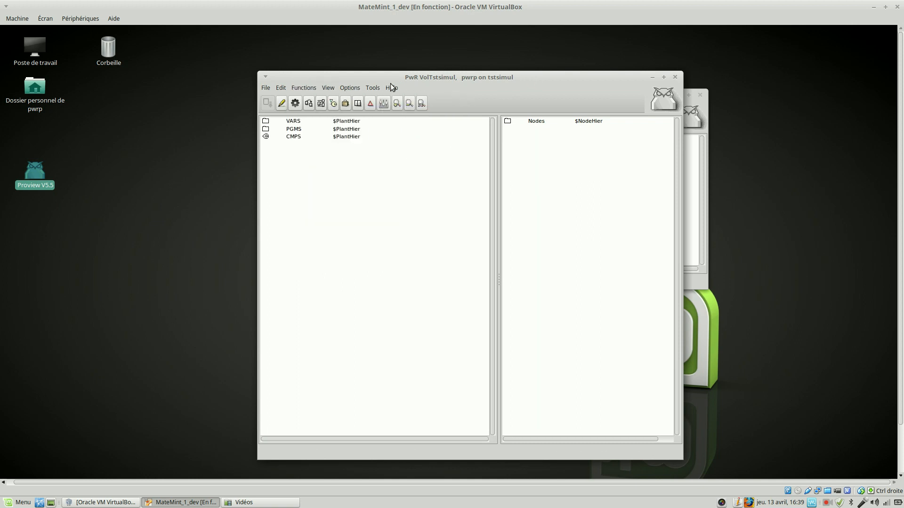
left_click(282, 104)
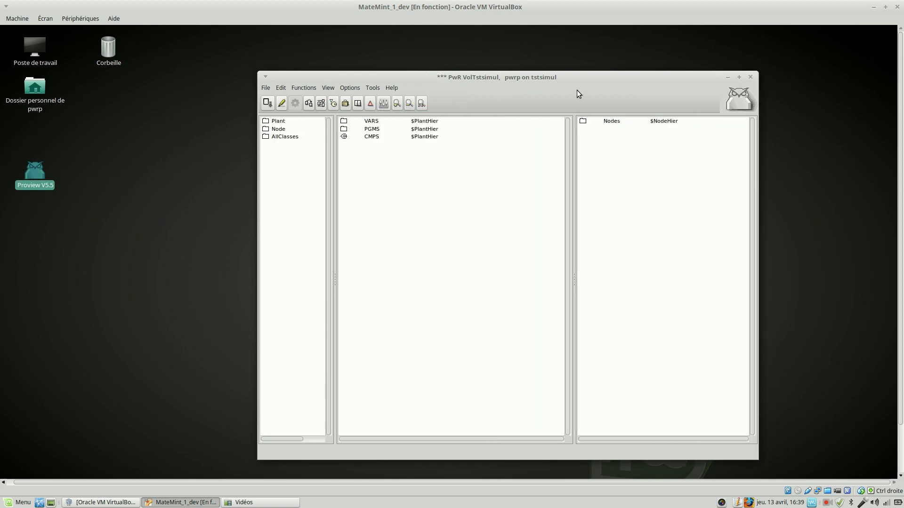
left_click(316, 84)
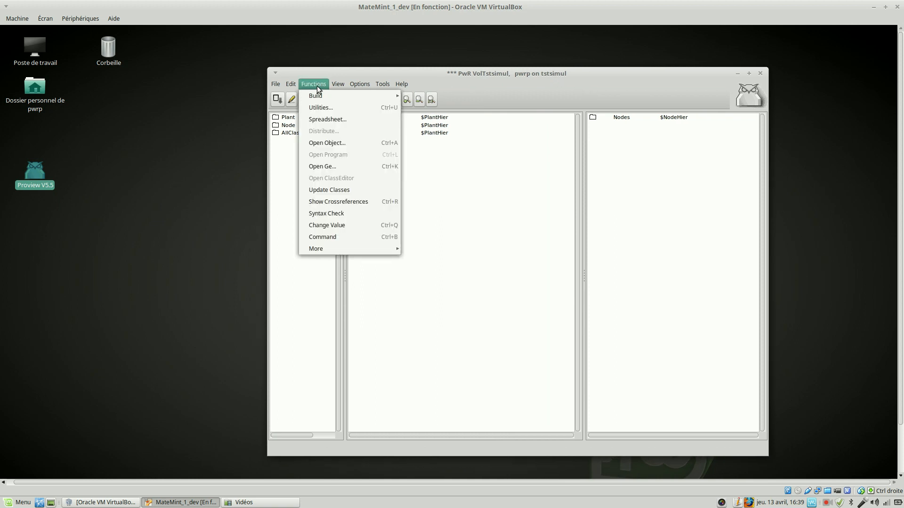
left_click(360, 188)
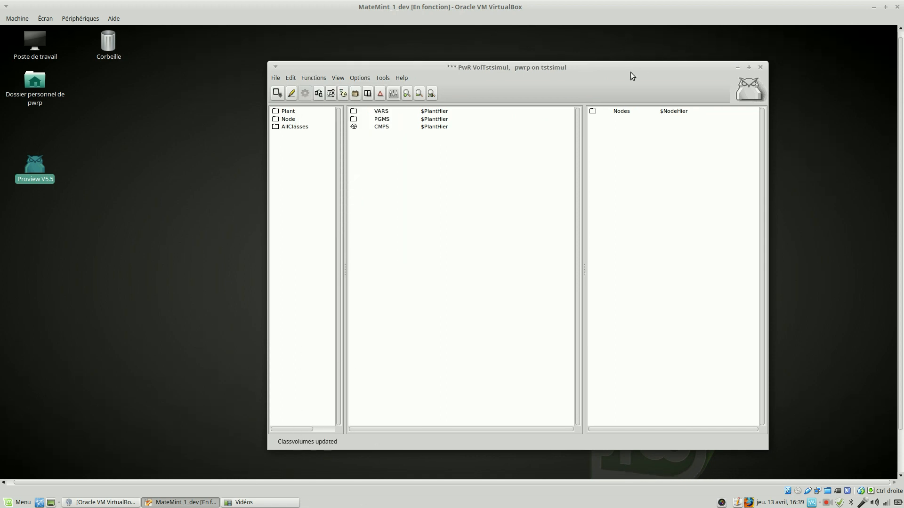
left_click_drag(586, 61, 530, 55)
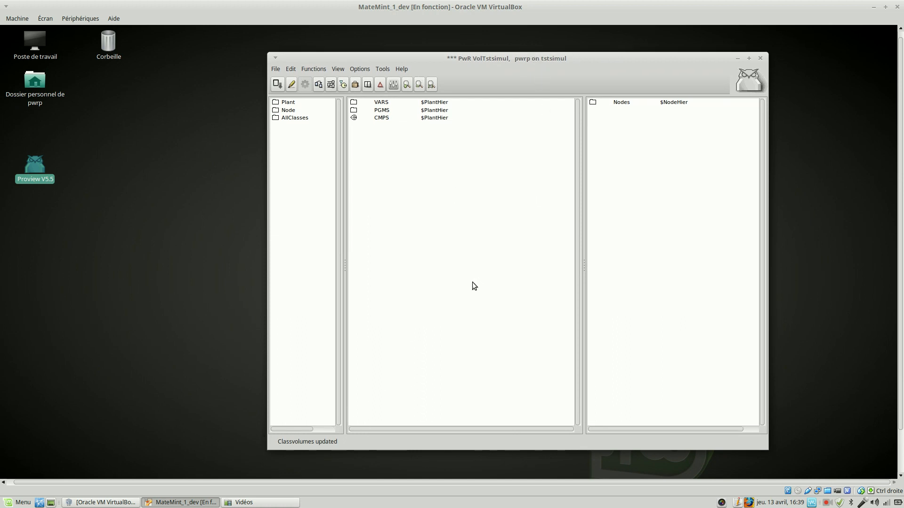
left_click(292, 84)
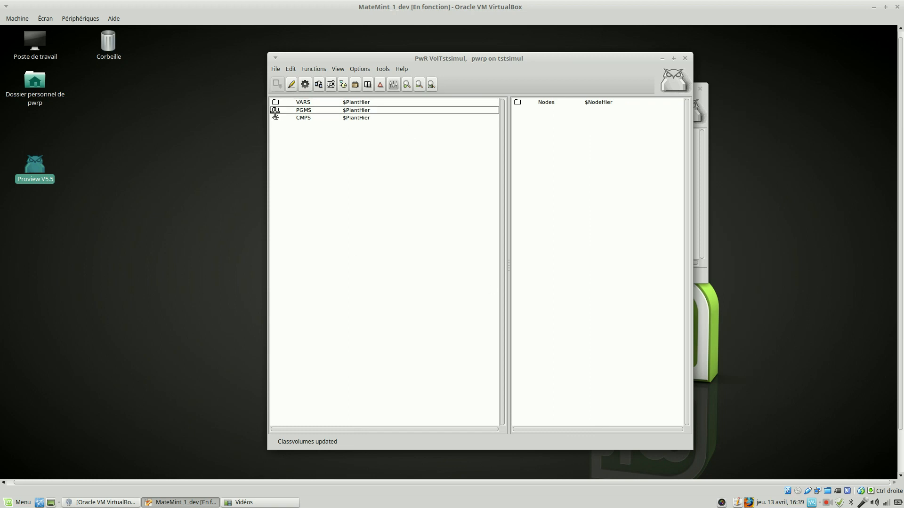
Step: Expand the PGMS hierarchy and open the program of the pgm1 PlcPgm object
left_click(275, 111)
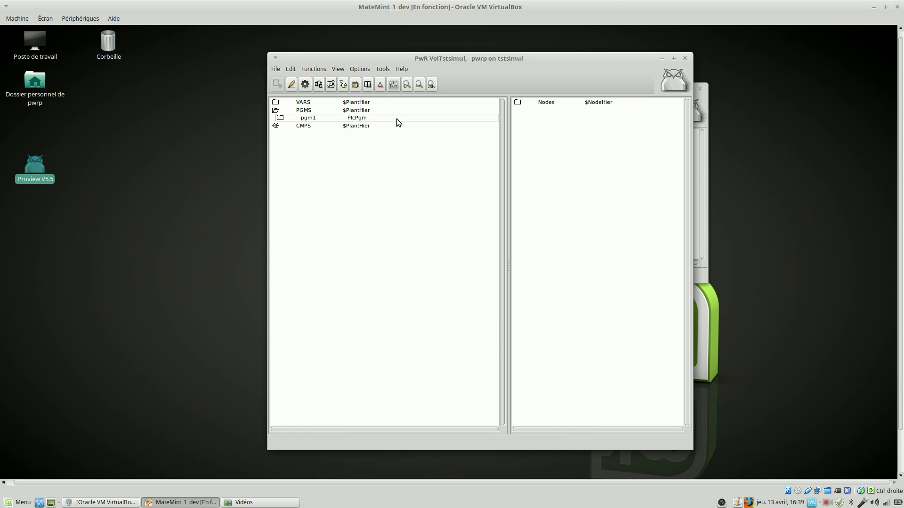
left_click(396, 119)
right_click(396, 119)
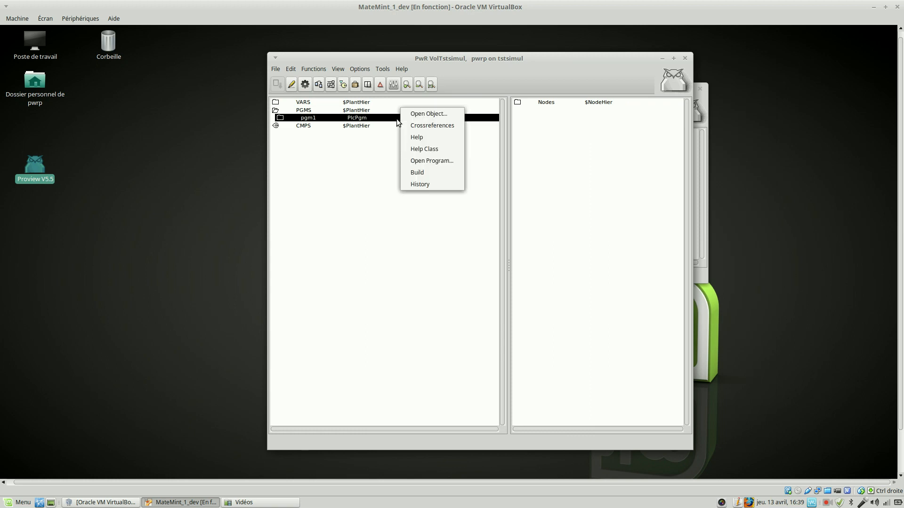
left_click(433, 162)
left_click(456, 273)
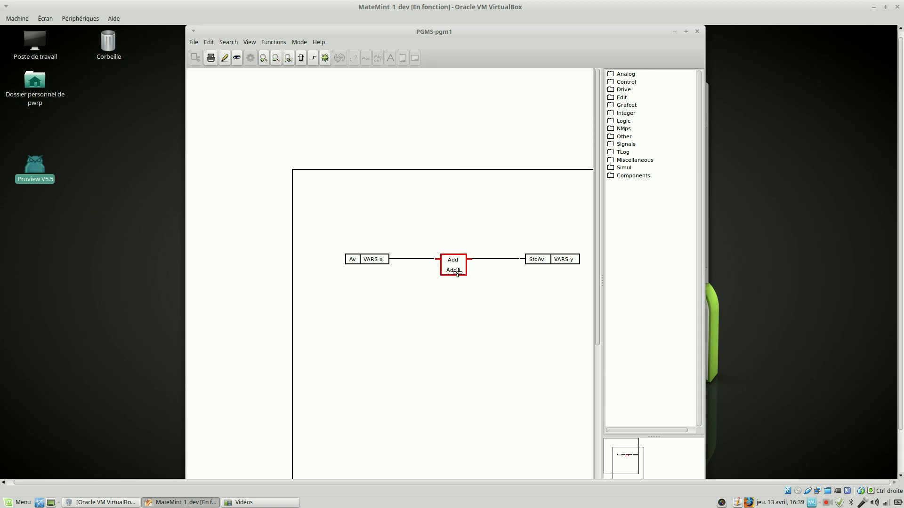
Step: Put the pgm1 program in edit mode and delete the Add0 block between VARS-x and VARS-y
left_click(224, 59)
left_click(452, 268)
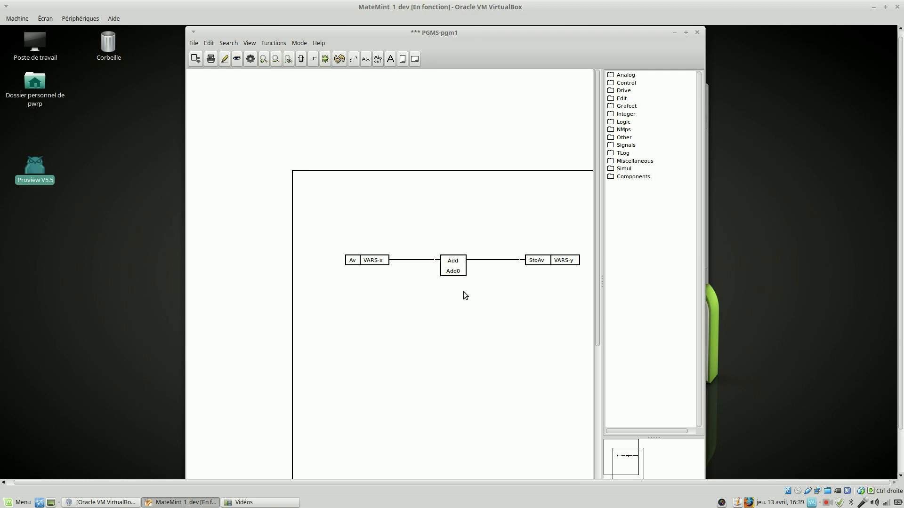
right_click(458, 271)
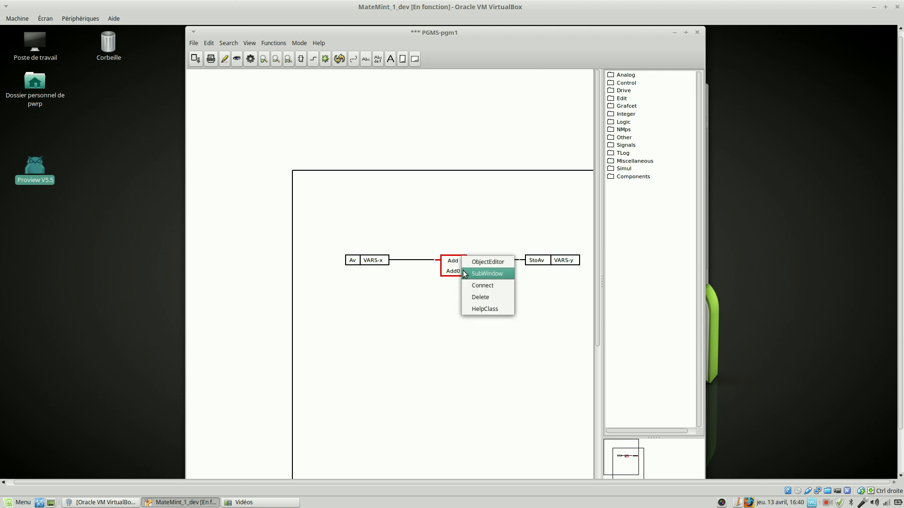
left_click(503, 297)
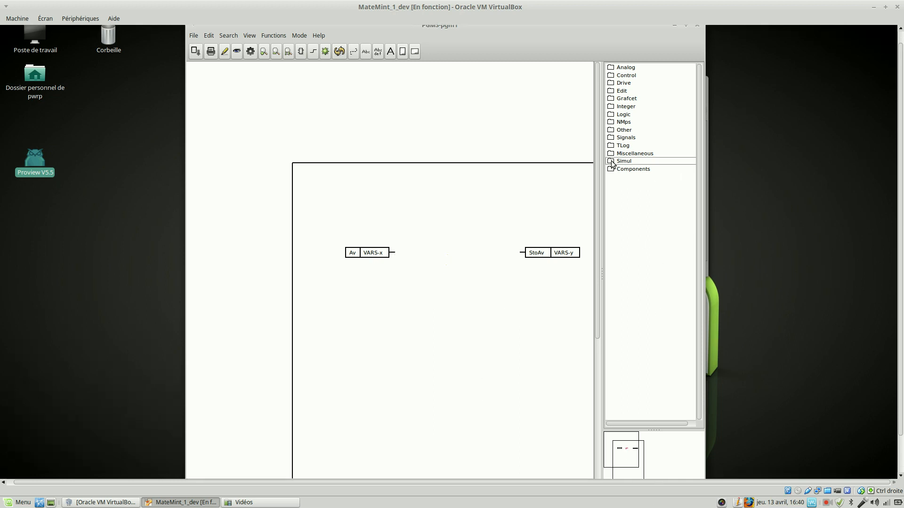
Step: Place a Sim_LagFilter block between VARS-x and VARS-y, connecting VARS-x to its In and its Out to VARS-y
left_click(614, 162)
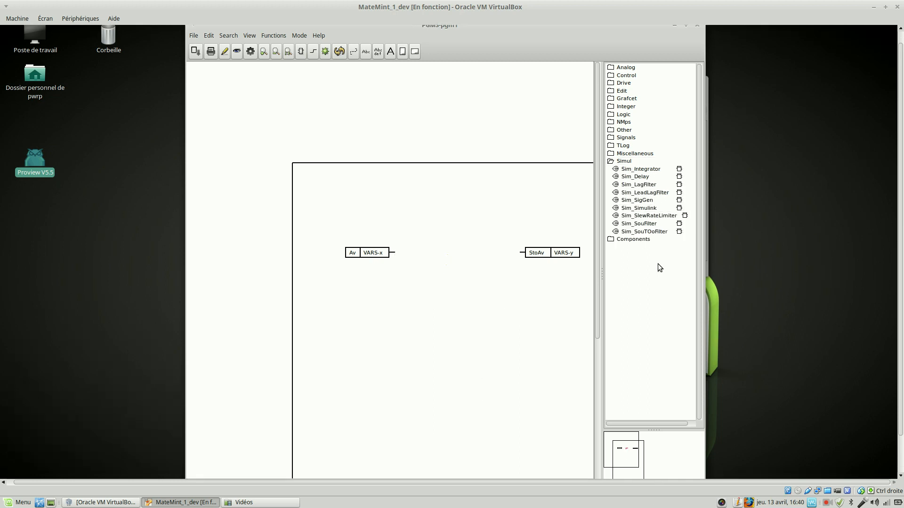
left_click(674, 189)
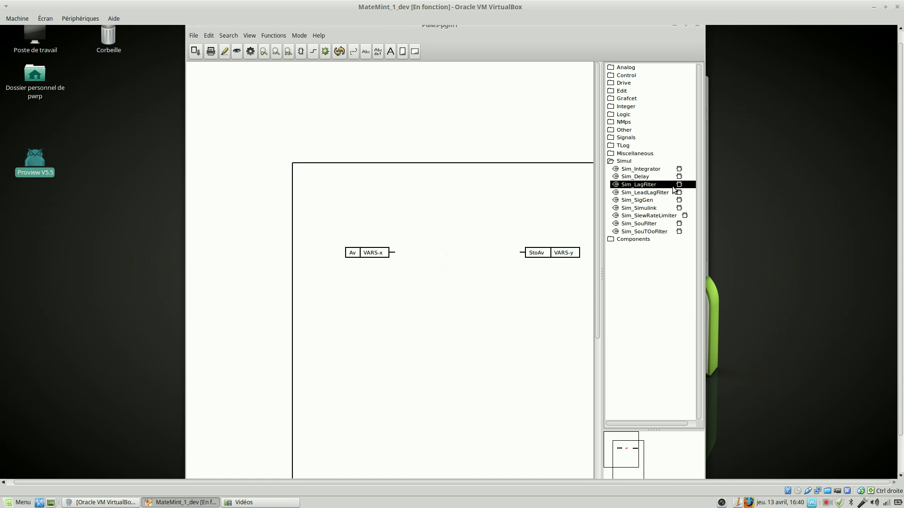
left_click_drag(674, 190, 453, 252)
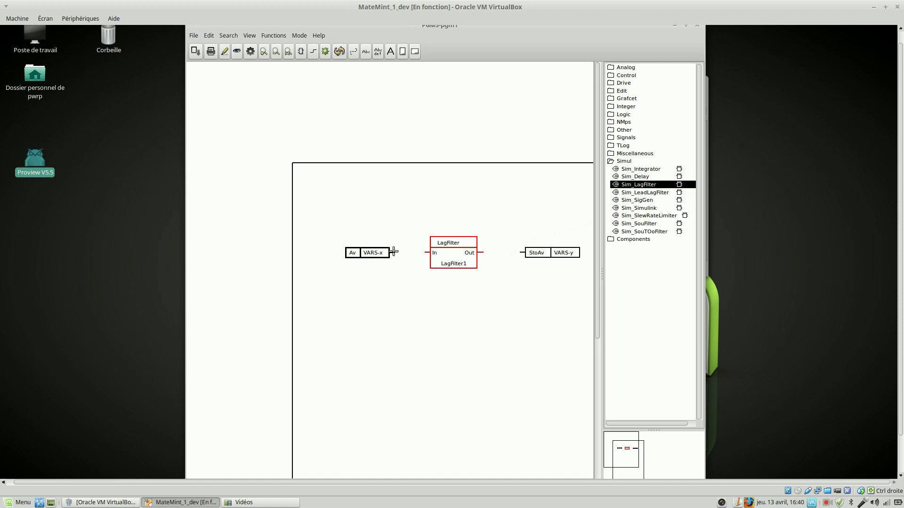
left_click_drag(394, 253, 425, 255)
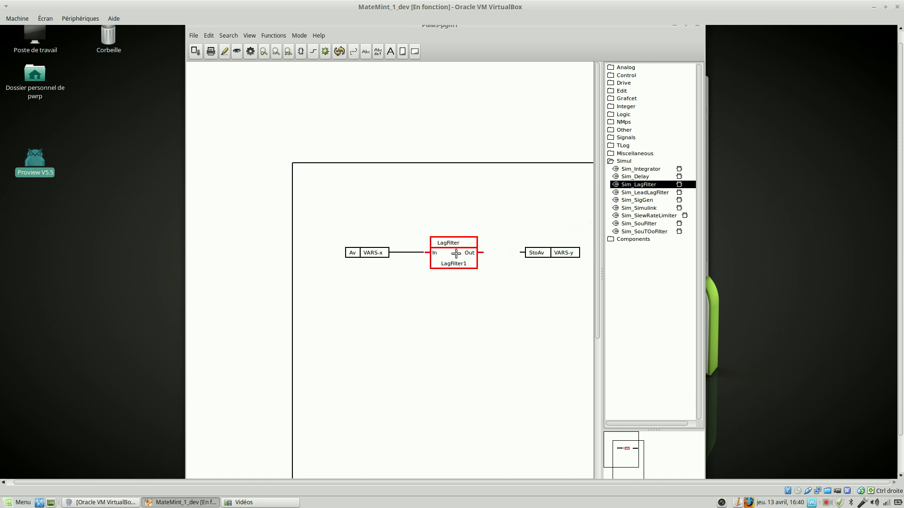
left_click_drag(481, 253, 521, 253)
Step: Set the LagTime of the lag filter block to 10 and close its object window
double_click(459, 257)
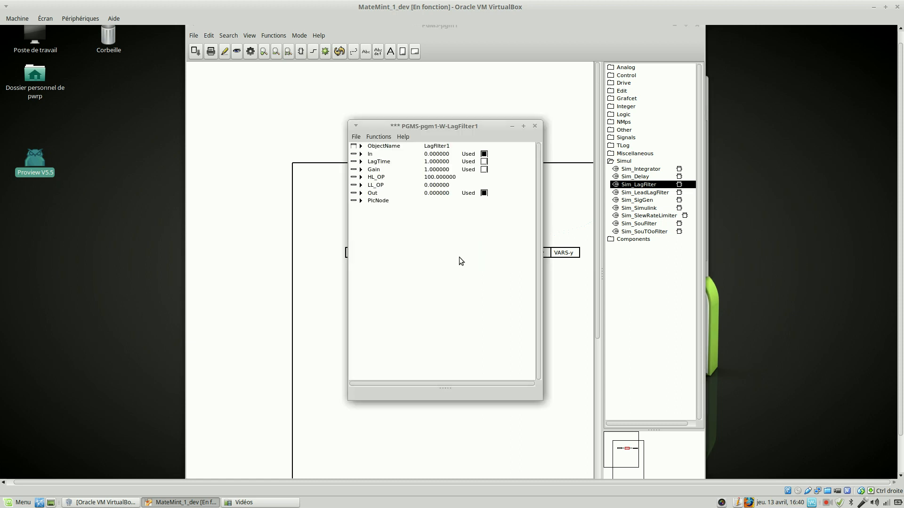
left_click(438, 164)
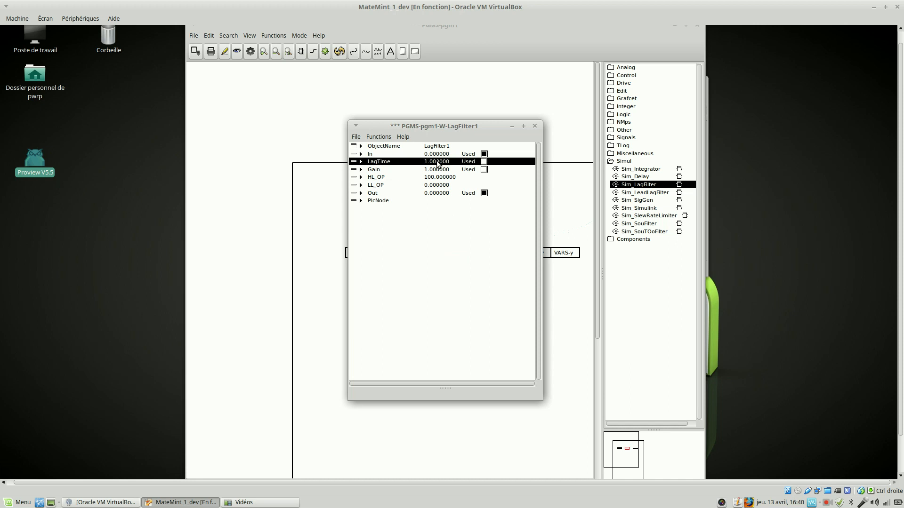
double_click(438, 163)
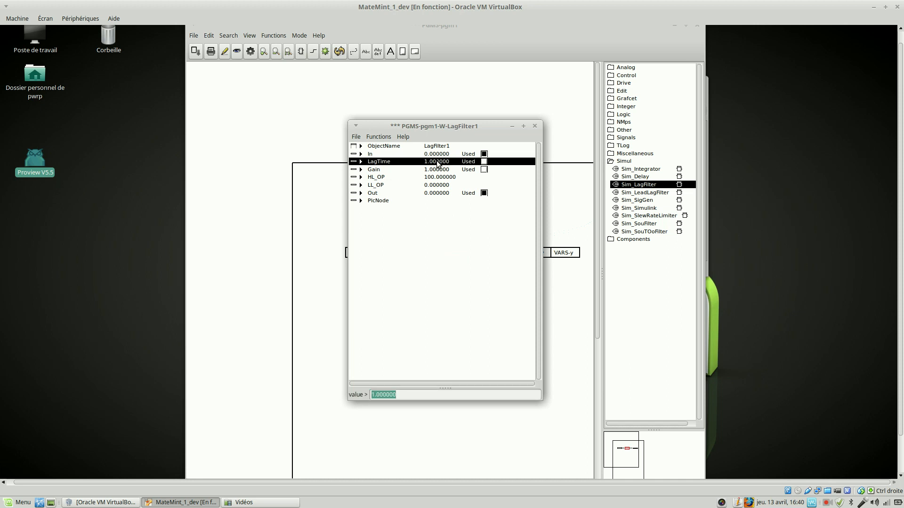
type("10")
key("Return")
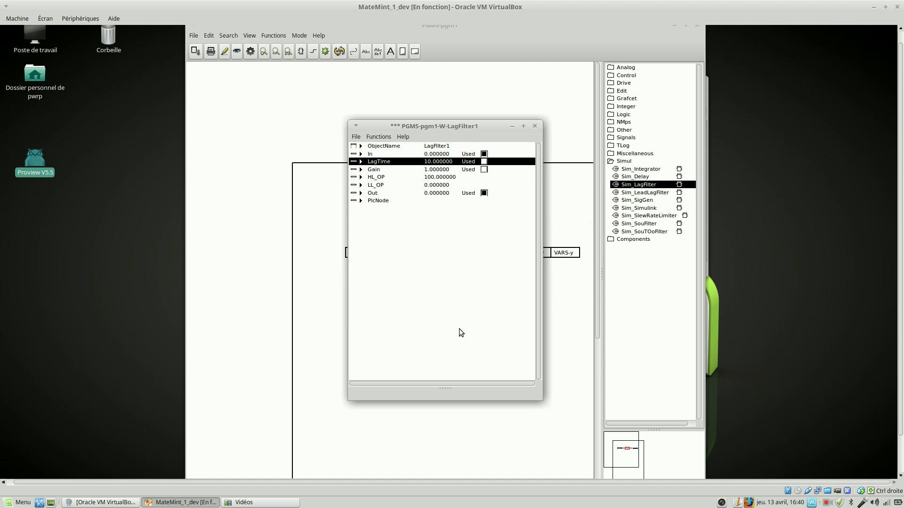
left_click(535, 126)
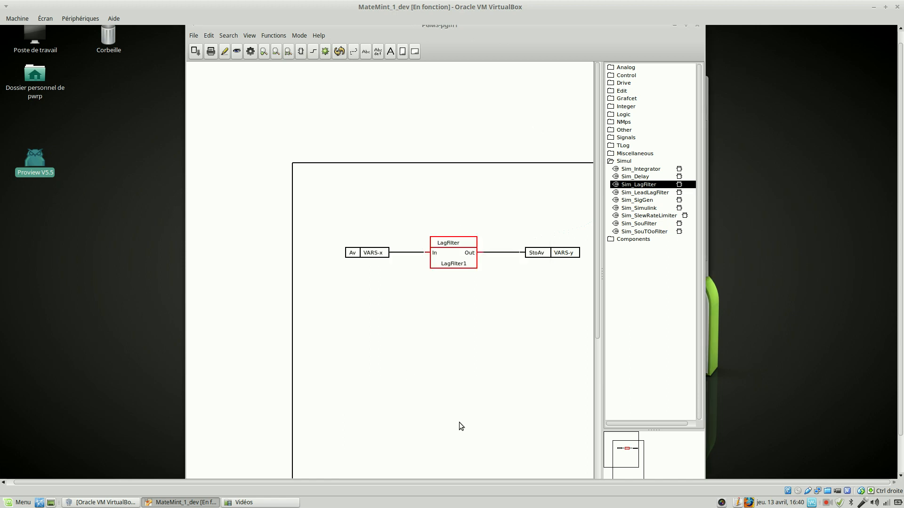
Step: Save and close the pgm1 program, and build the VirtualBox node from the volume window
left_click(197, 56)
left_click(697, 27)
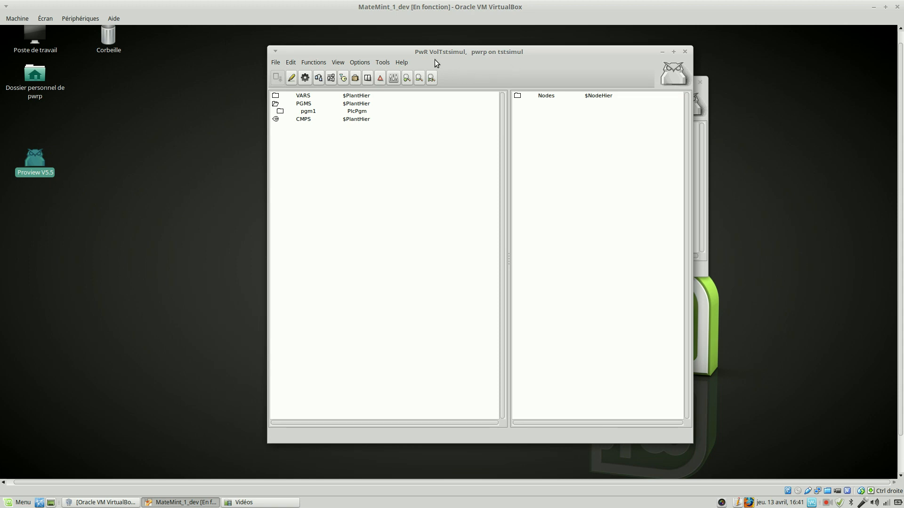
left_click_drag(501, 52, 493, 54)
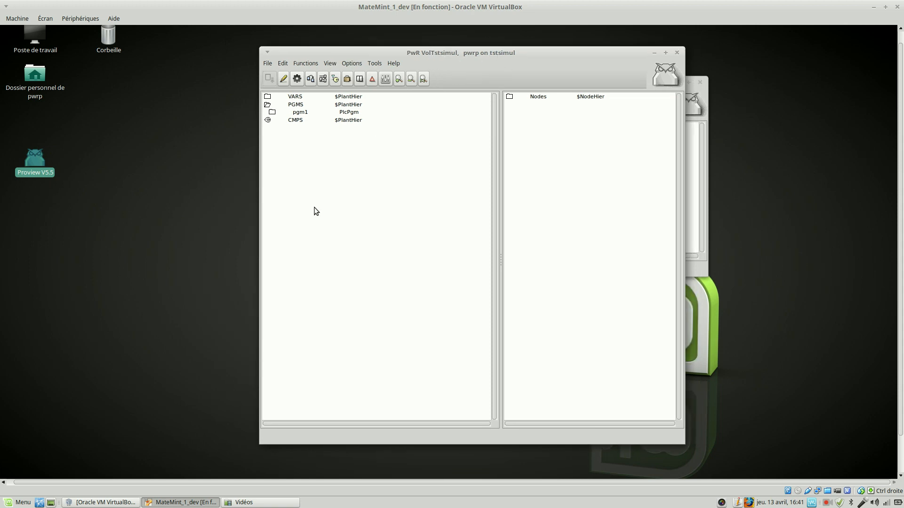
left_click(297, 78)
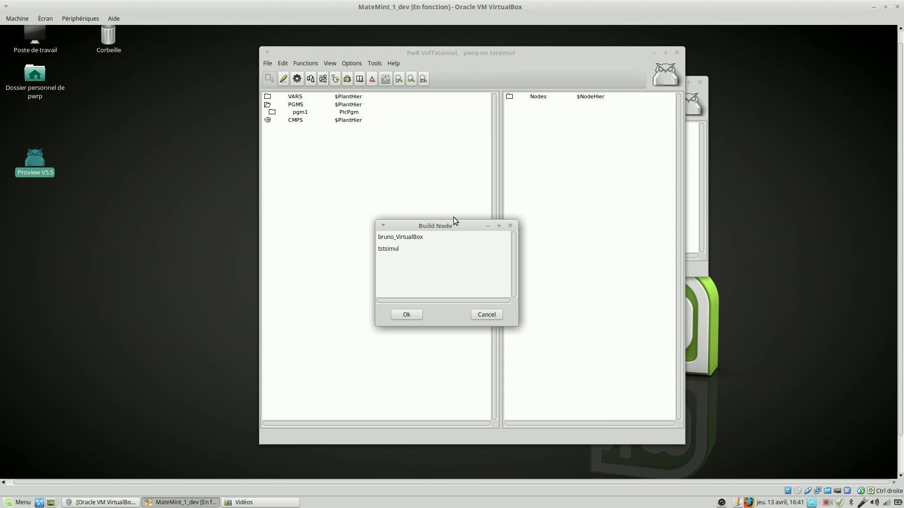
left_click(403, 237)
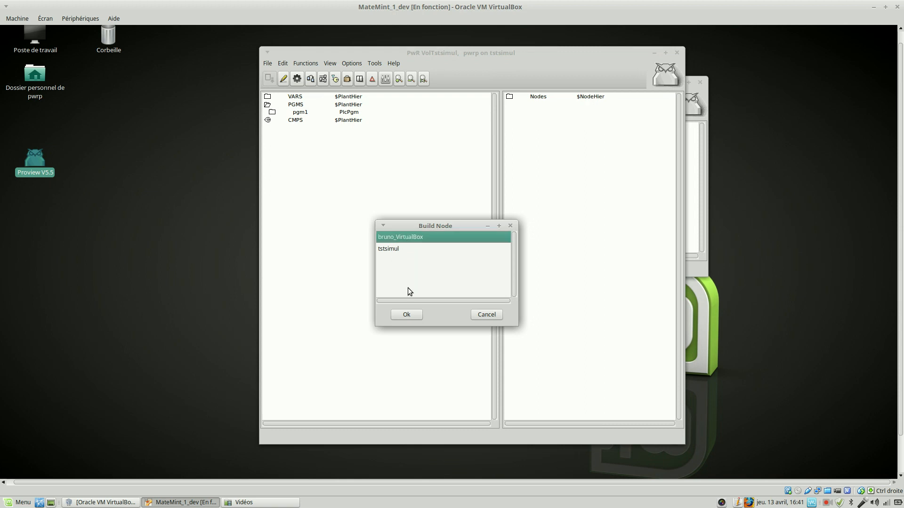
left_click(407, 315)
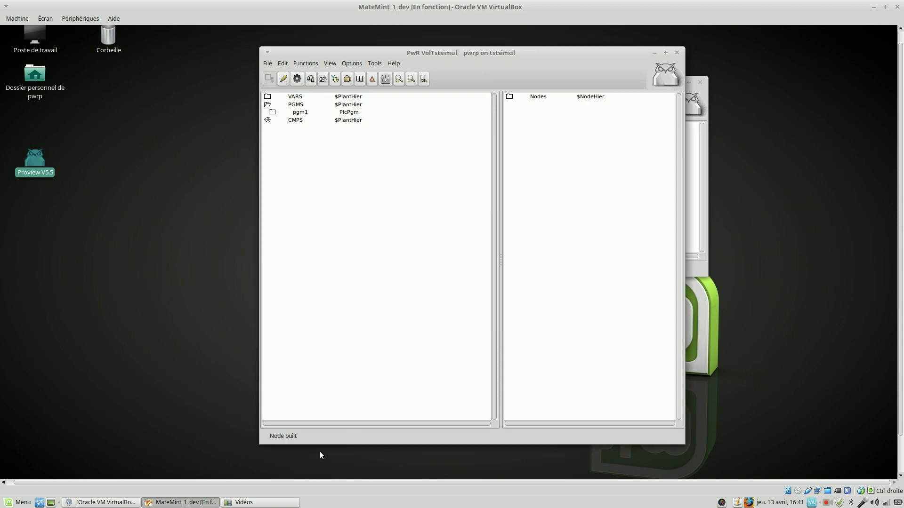
Step: Open the Runtime Monitor for the VirtualBox node and start the runtime
left_click(376, 64)
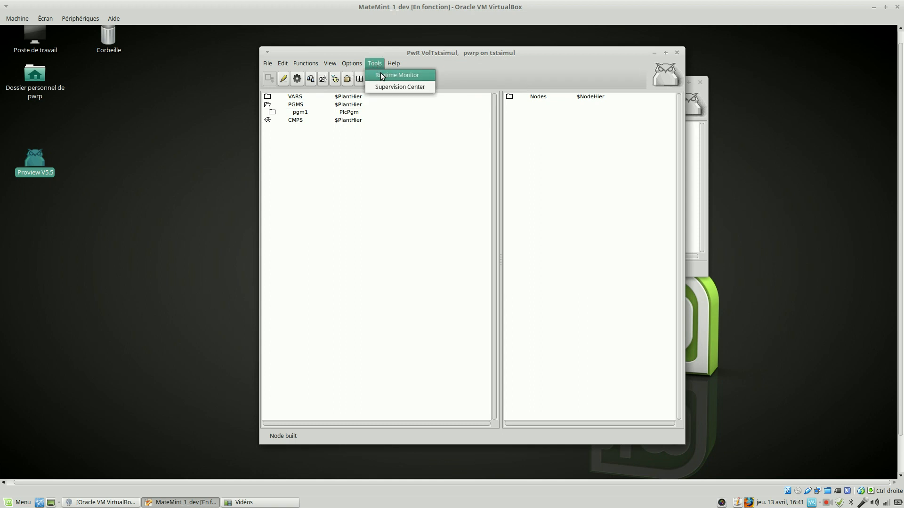
left_click(395, 75)
left_click(502, 259)
left_click(388, 302)
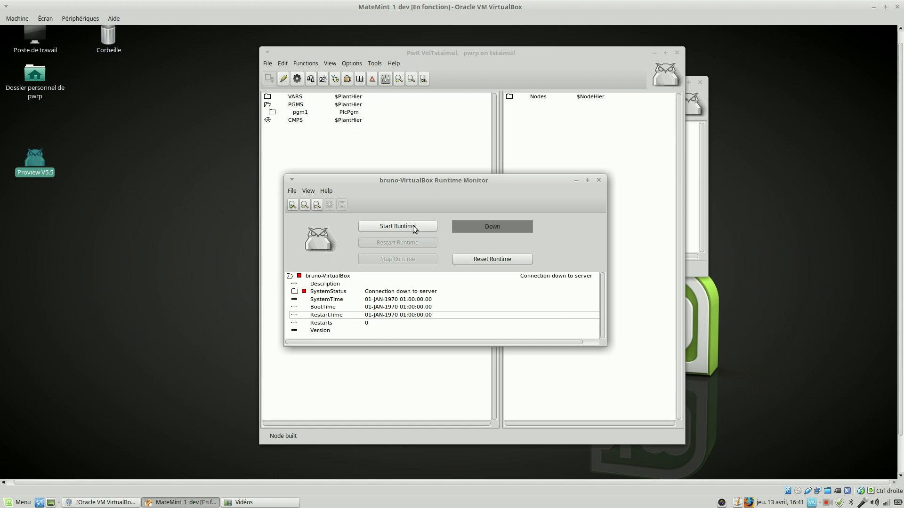
left_click(413, 225)
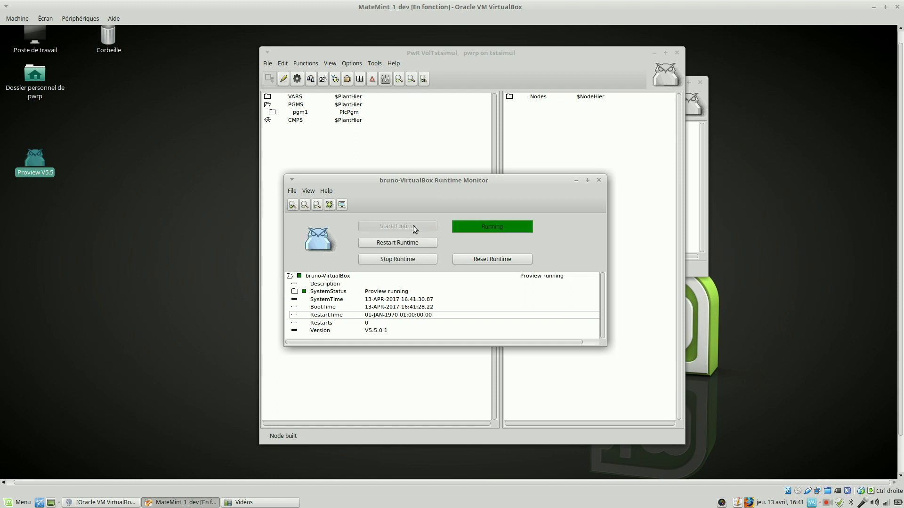
Step: Open the runtime navigator, expand Database and VARS, and open the Object Graph of variable x
left_click(330, 205)
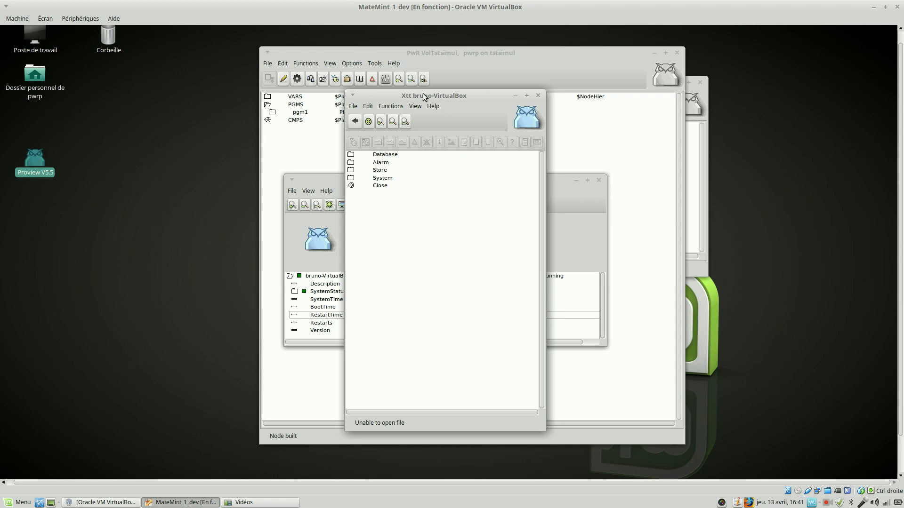
left_click(365, 156)
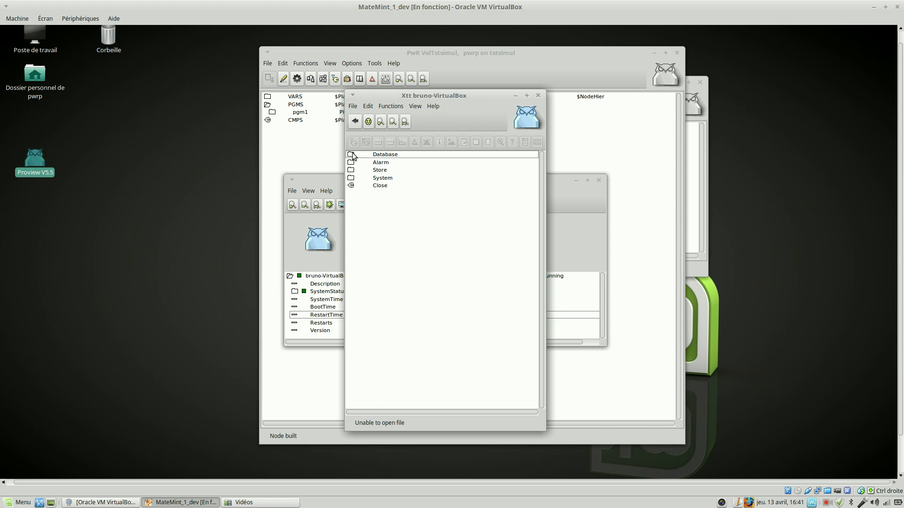
double_click(353, 155)
left_click(351, 163)
left_click(466, 170)
right_click(468, 171)
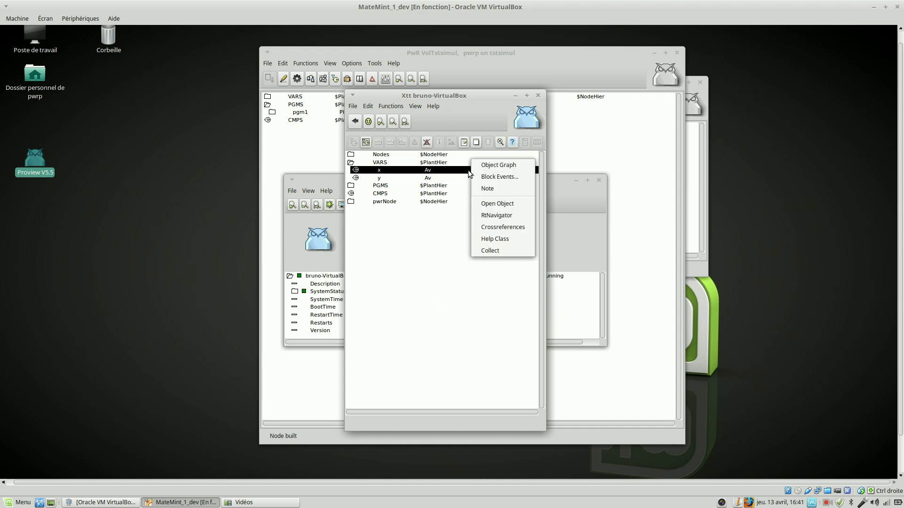
left_click(490, 165)
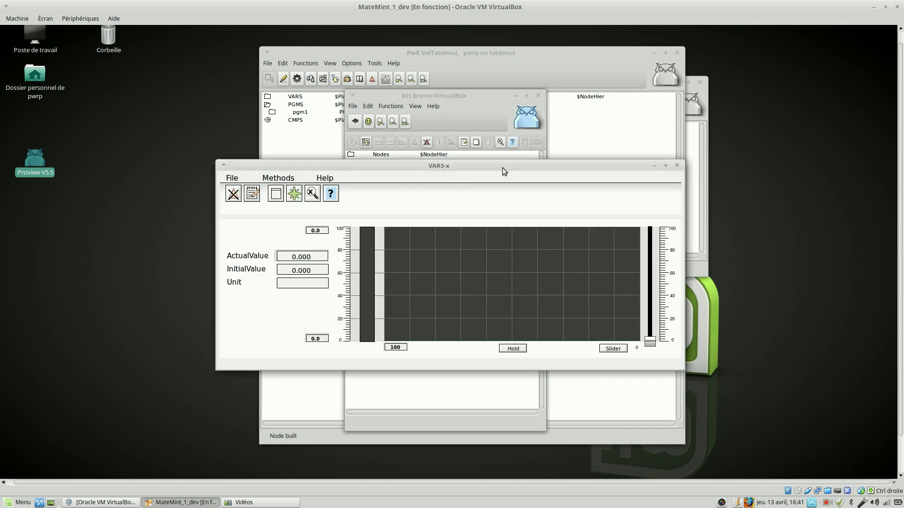
Step: Open the Object Graph of variable y and arrange the x and y graphs one above the other
left_click(468, 104)
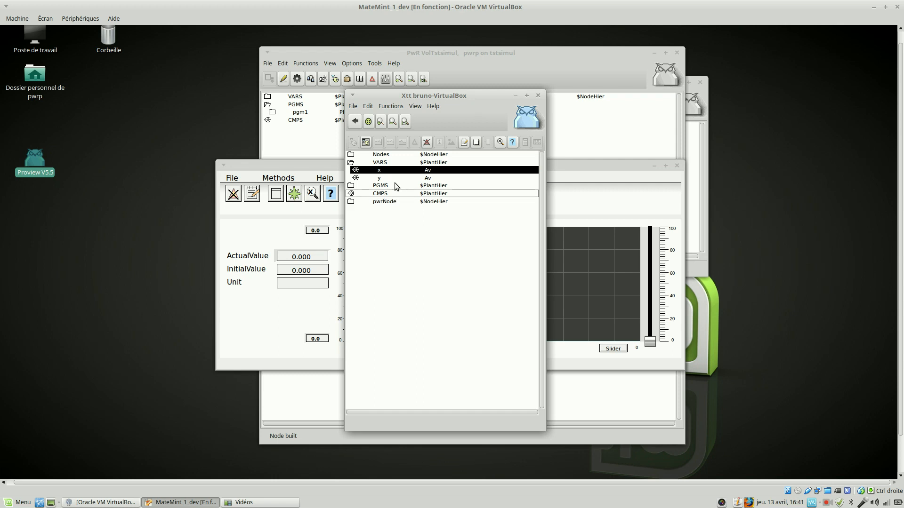
right_click(394, 177)
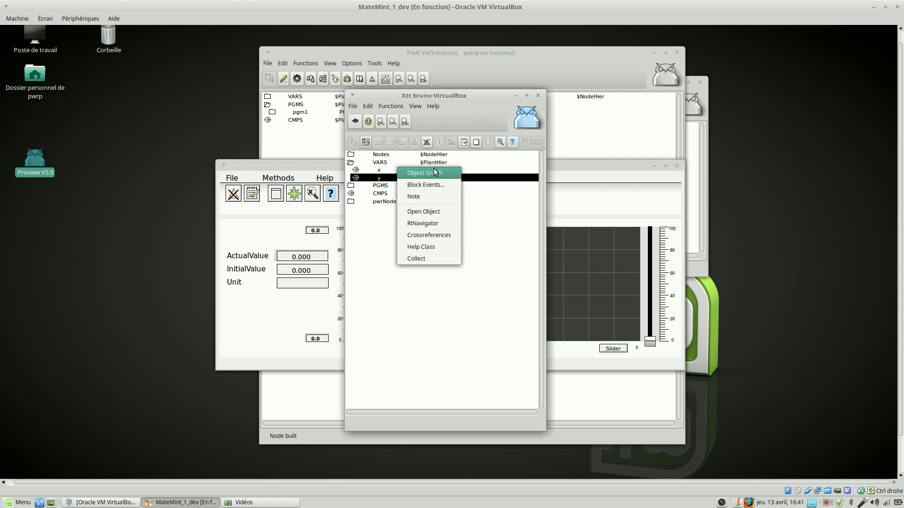
left_click(433, 171)
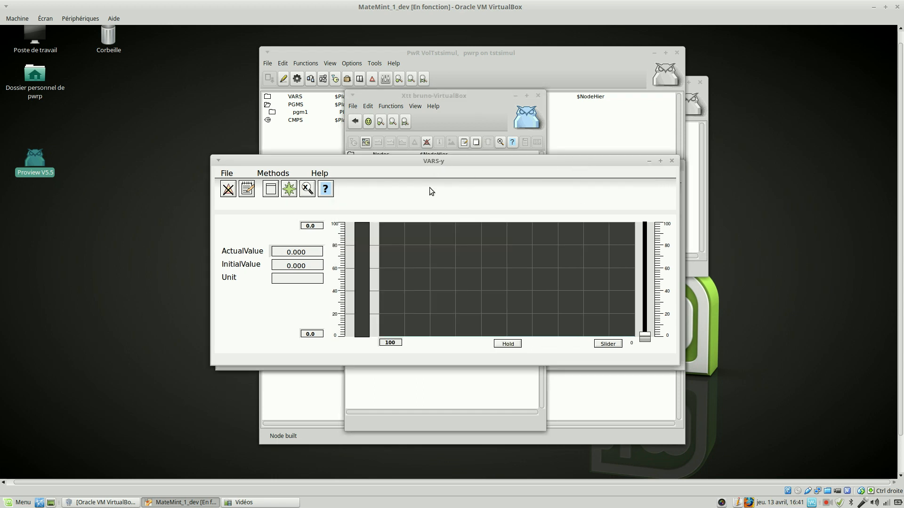
left_click_drag(428, 162, 571, 203)
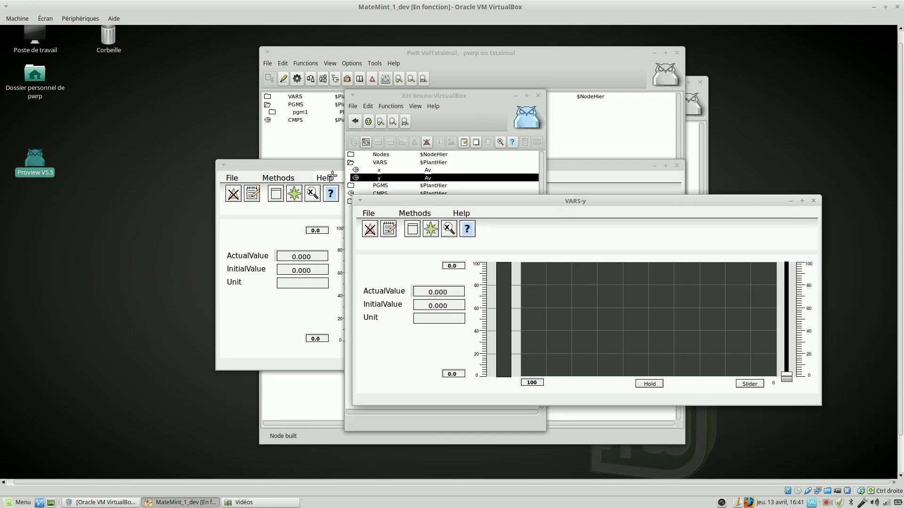
left_click_drag(616, 168, 415, 40)
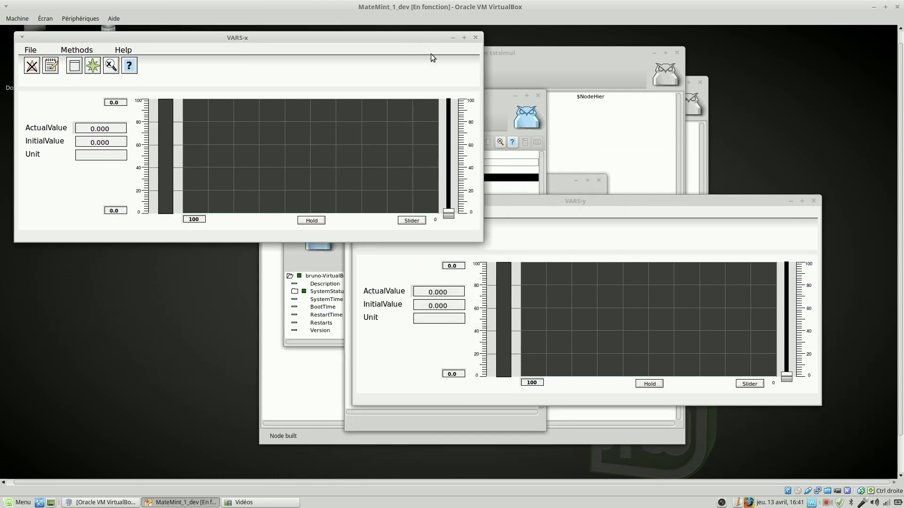
left_click_drag(627, 203, 290, 246)
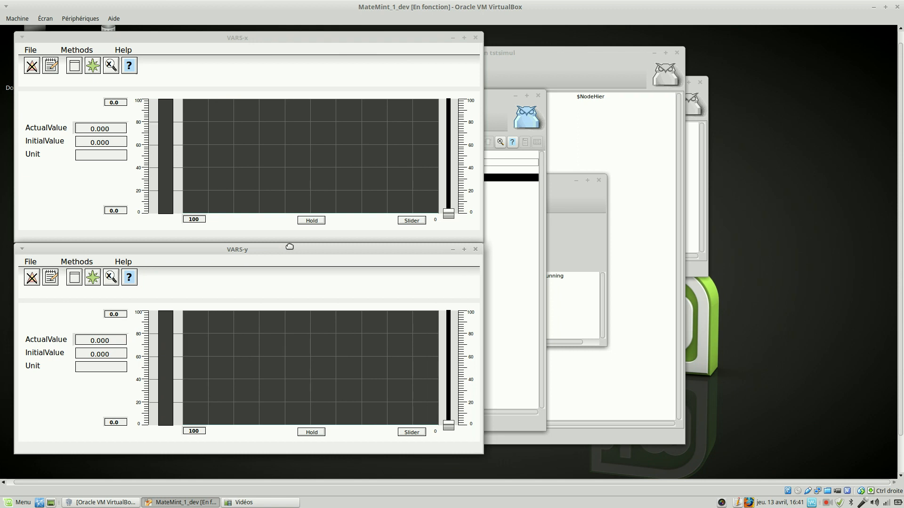
Step: Enable the slider in the x graph and set the ActualValue of x to 80
left_click(419, 222)
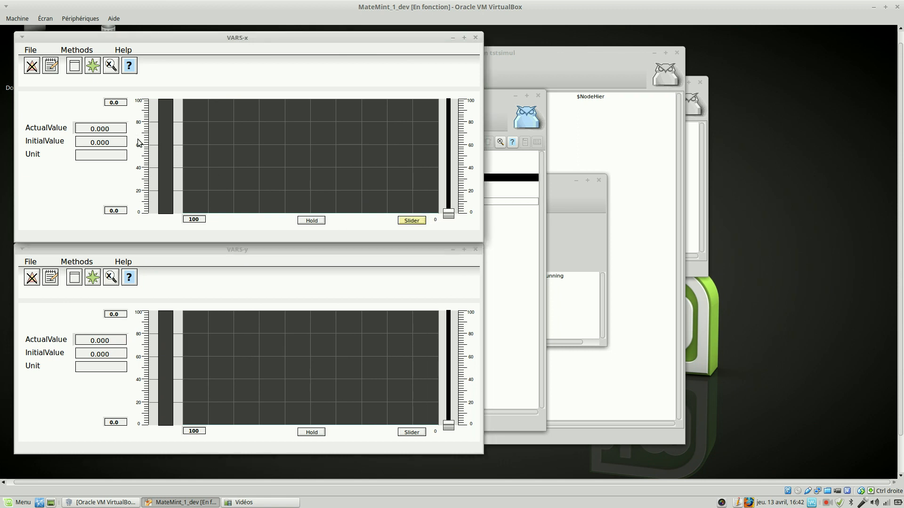
left_click(103, 129)
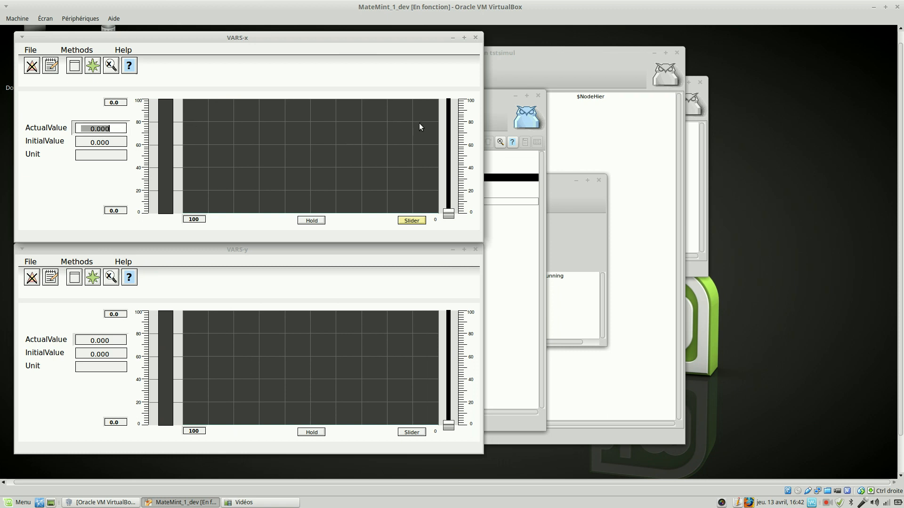
type("80")
key("Return")
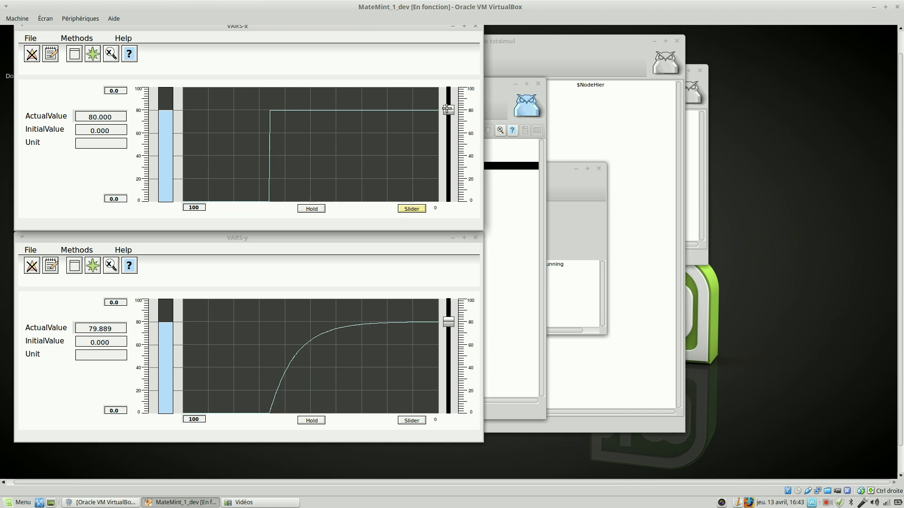
Step: Change the ActualValue of x to 20 to test the filter's falling step response
double_click(117, 117)
type("20")
key("Return")
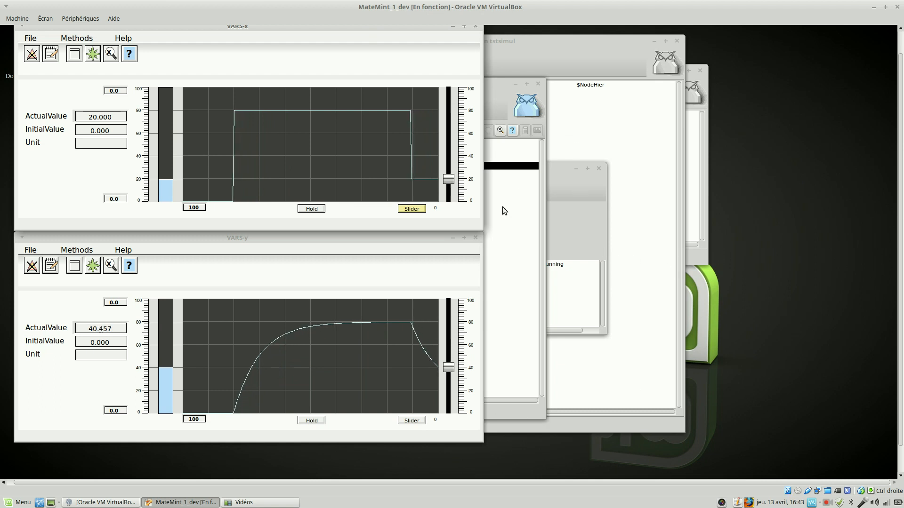
Step: Close the x and y object graphs and exit the runtime navigator
left_click(476, 26)
left_click(475, 237)
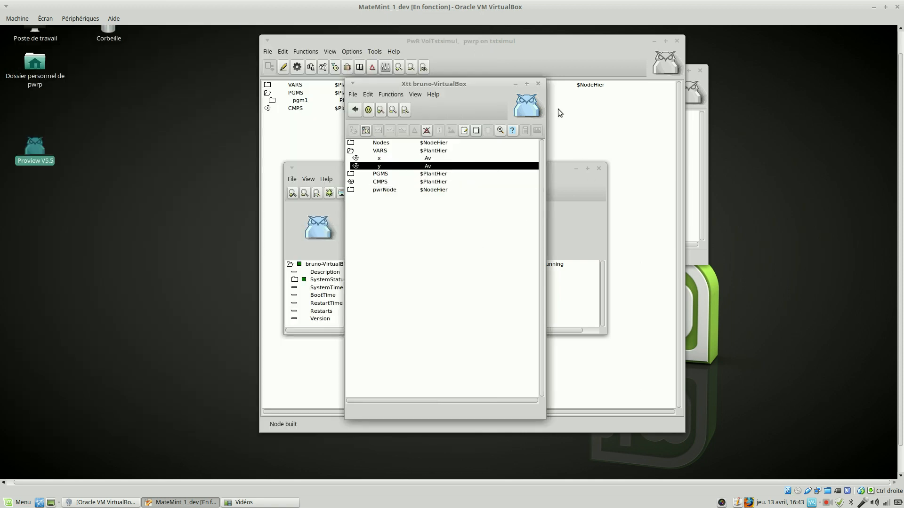
left_click(539, 84)
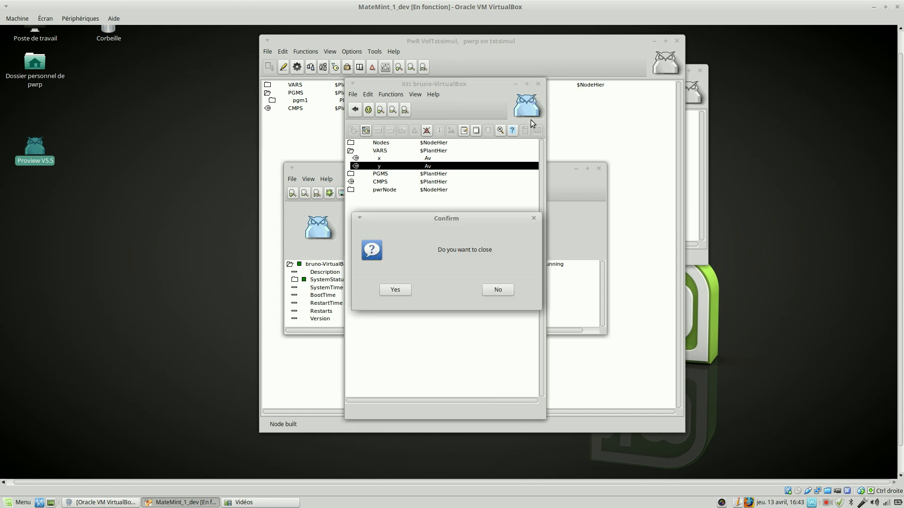
left_click(400, 292)
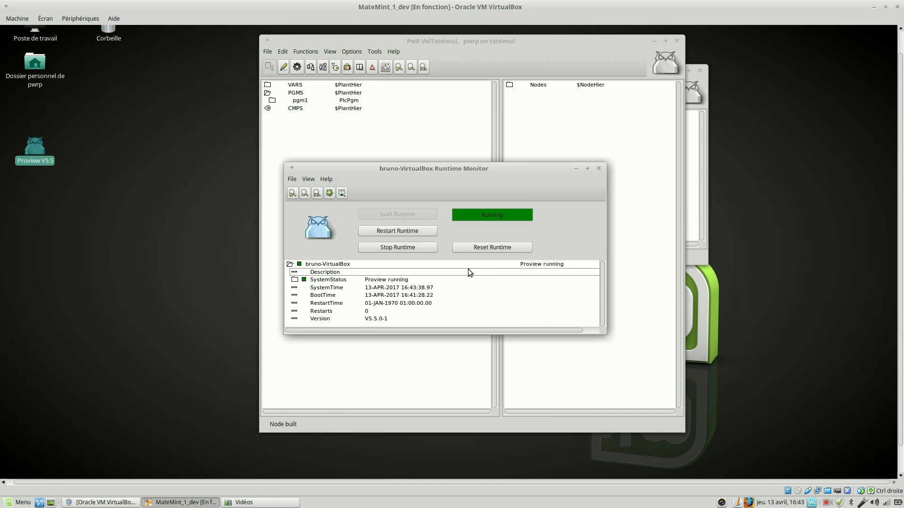
Step: Reset the runtime and close the Runtime Monitor
left_click(486, 246)
key("Return")
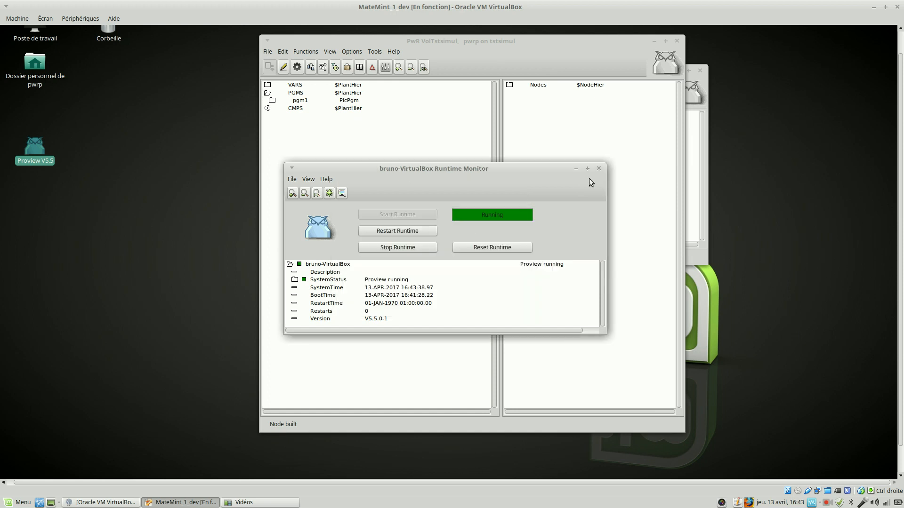
left_click(598, 169)
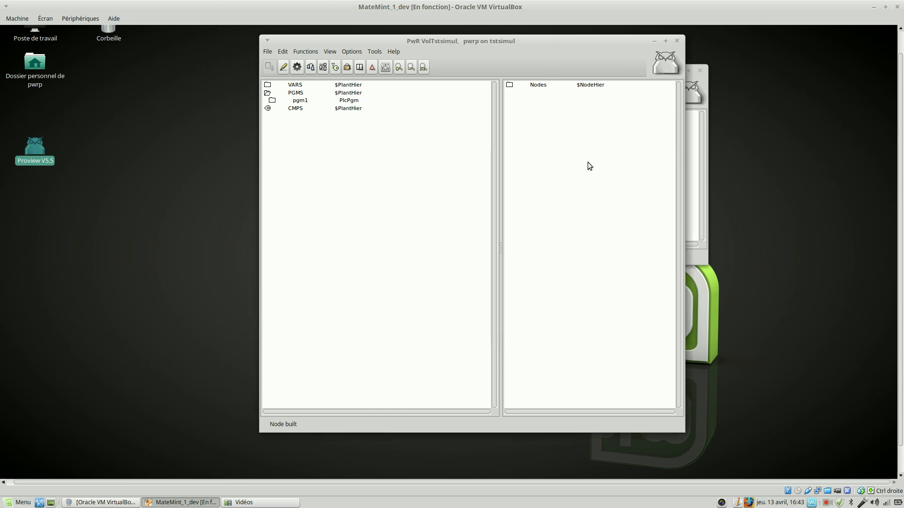
Step: Open the pgm1 program for editing and move the Av VARS-x and StoAv VARS-y blocks farther apart
right_click(402, 97)
left_click(423, 142)
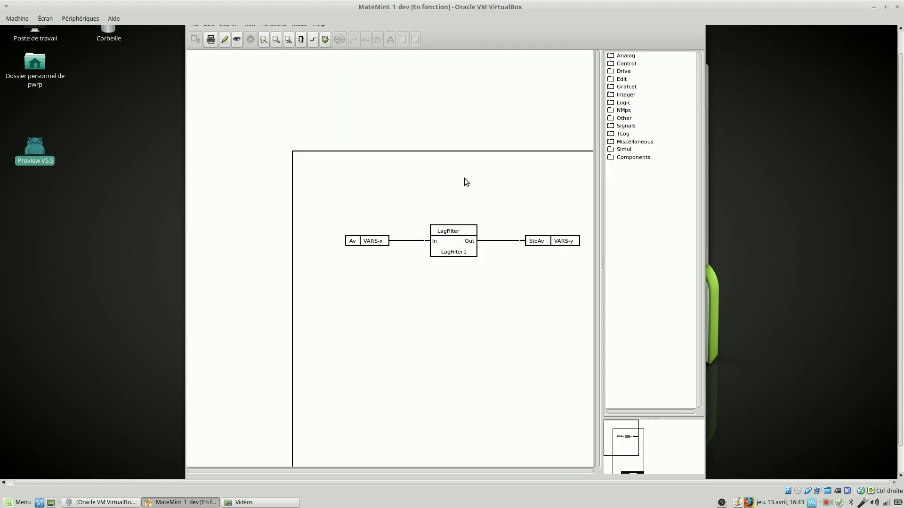
left_click_drag(620, 443, 626, 449)
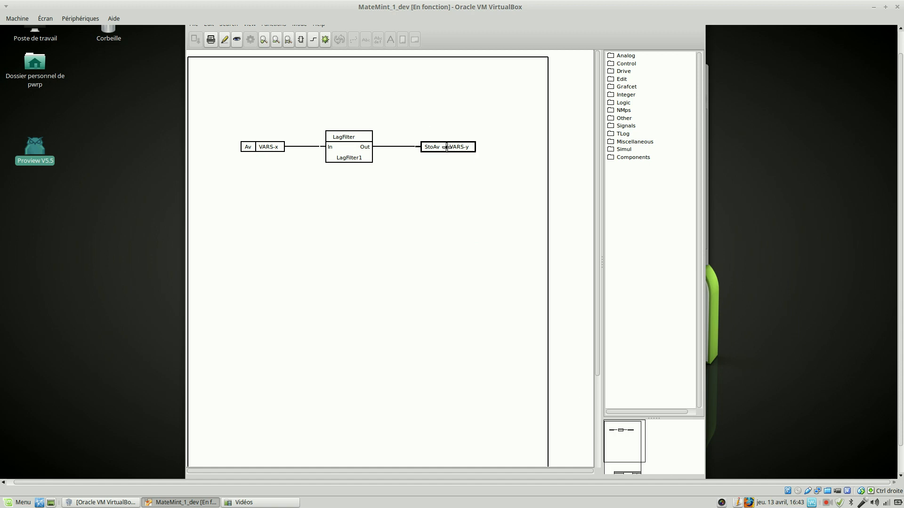
left_click(472, 147)
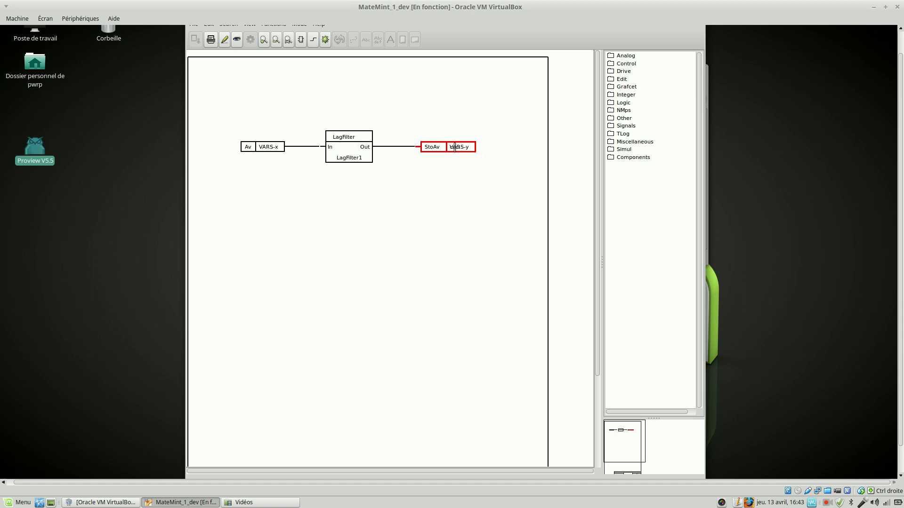
left_click(226, 40)
left_click_drag(441, 149, 505, 148)
left_click_drag(257, 146, 217, 145)
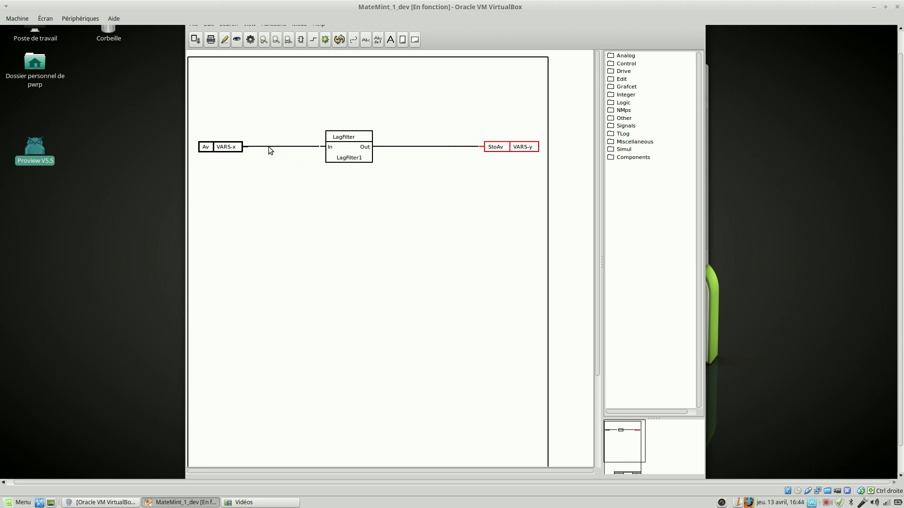
Step: Move LagFilter1 closer to the Av block and place a copy of it below the line to StoAv
left_click(355, 147)
left_click_drag(355, 147, 305, 143)
right_click(306, 143)
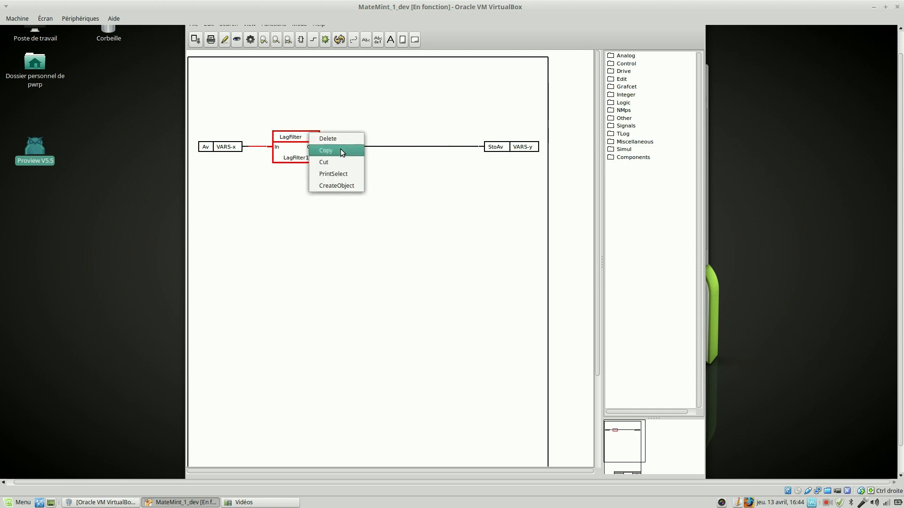
left_click(340, 150)
right_click(374, 234)
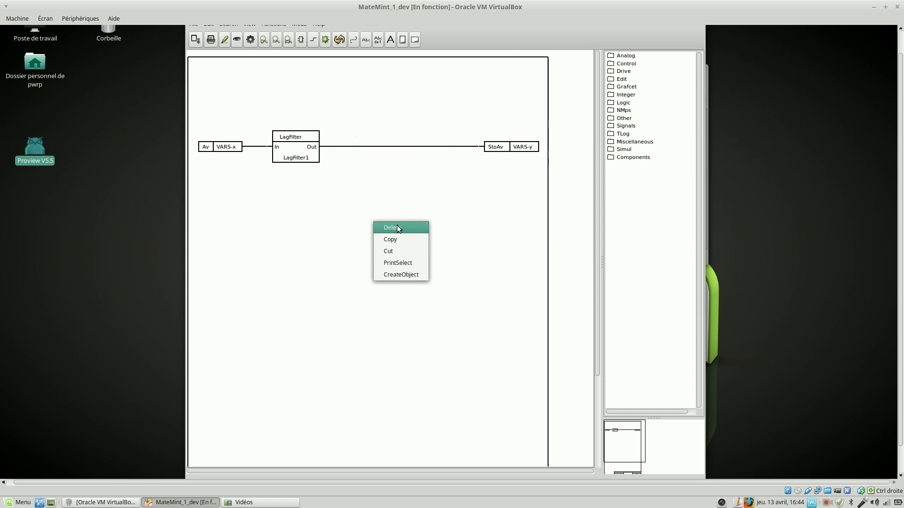
left_click(388, 180)
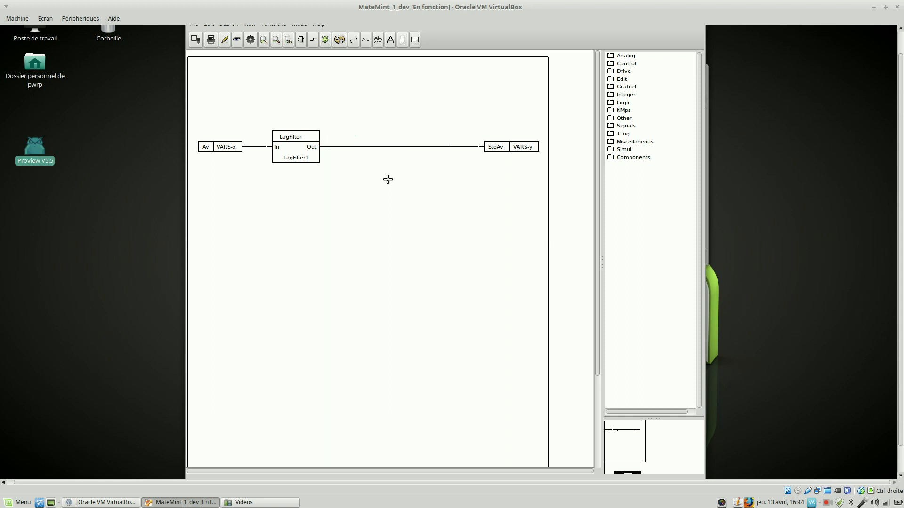
left_click(387, 179)
mouse_move(387, 180)
left_mouse_down()
mouse_move(427, 167)
mouse_move(401, 189)
left_mouse_up()
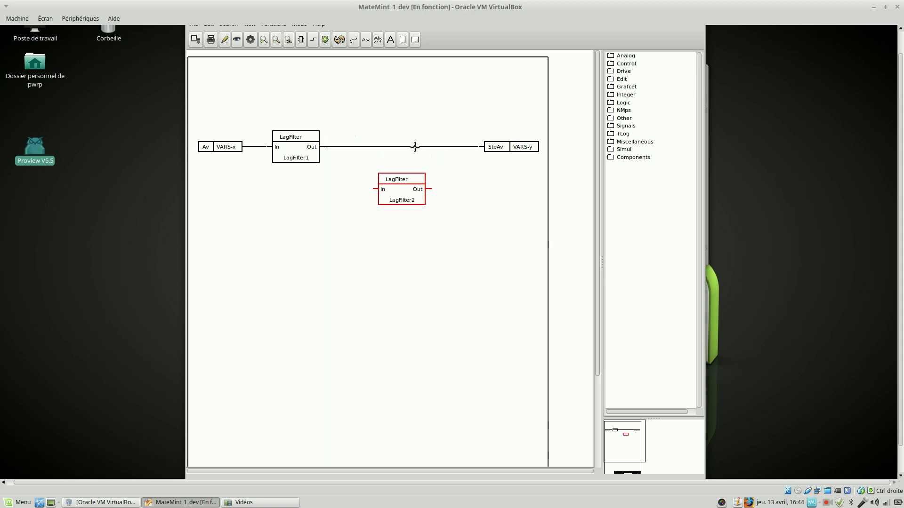
Step: Delete the connection between LagFilter1 and StoAv and move the copied lag filter in line between them
left_click(414, 146)
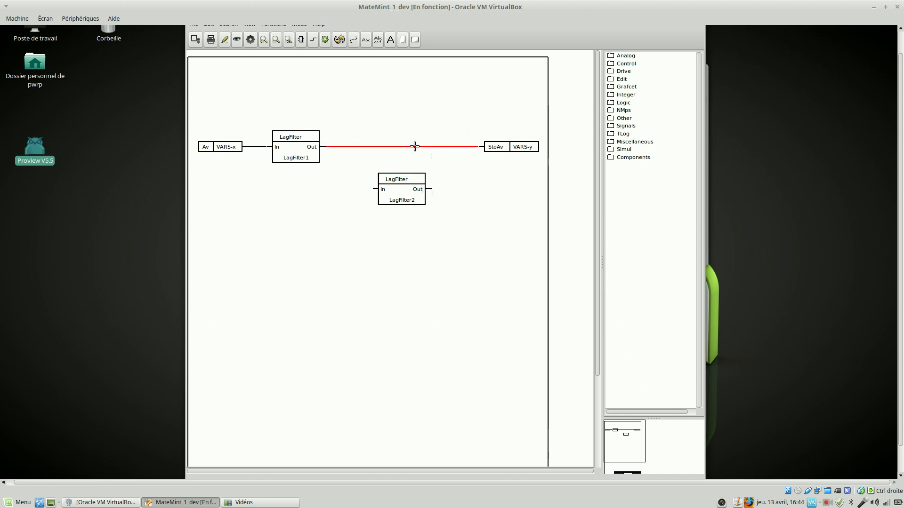
key("Delete")
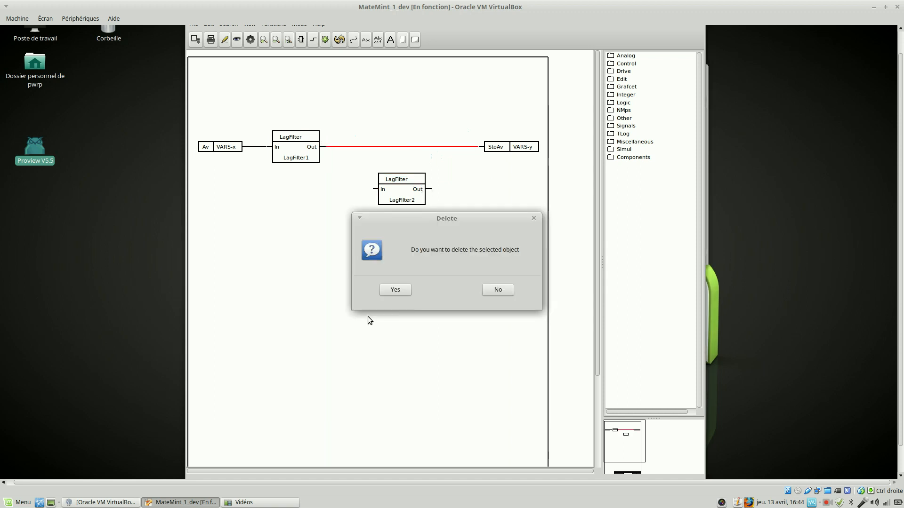
left_click(396, 290)
left_click_drag(402, 173, 403, 131)
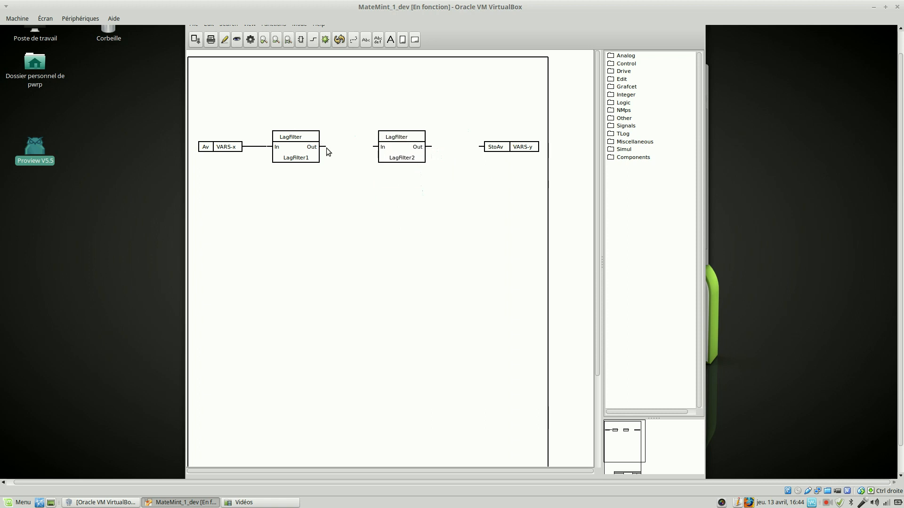
left_click_drag(324, 147, 360, 189)
left_click(358, 147)
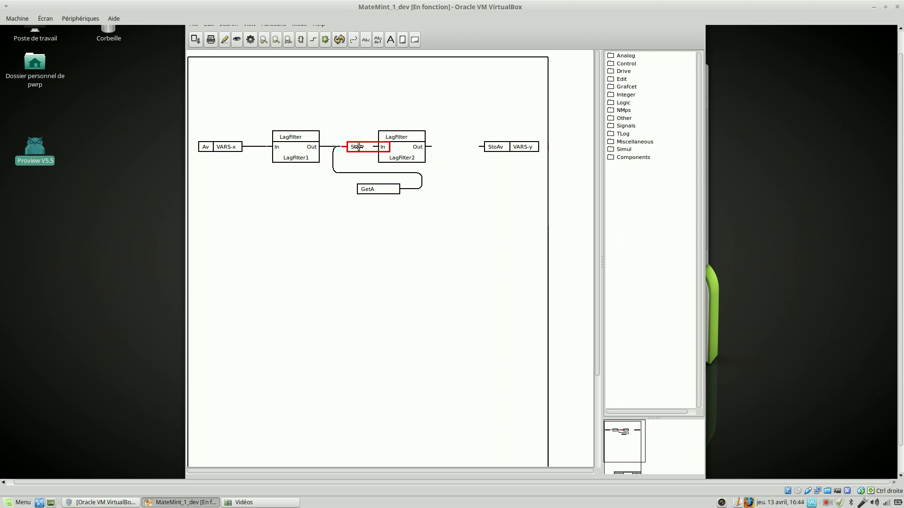
key("Delete")
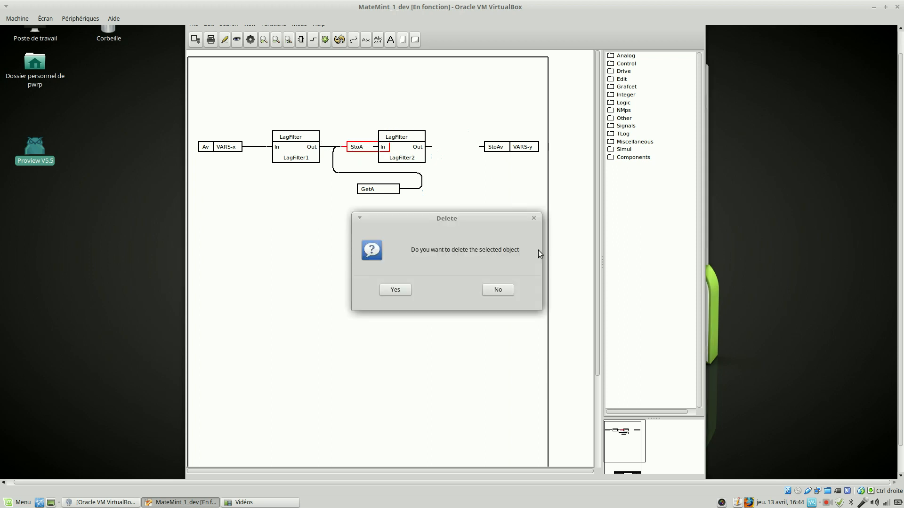
left_click(396, 291)
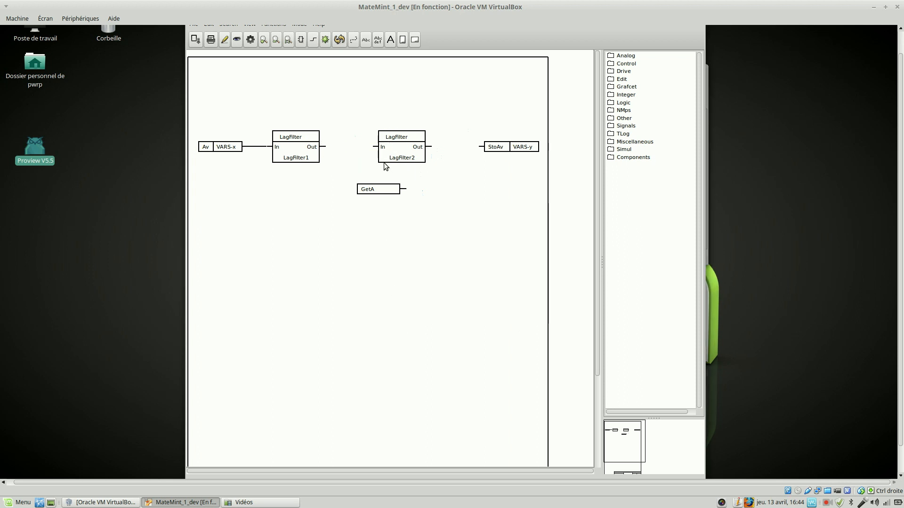
left_click(380, 189)
key("Delete")
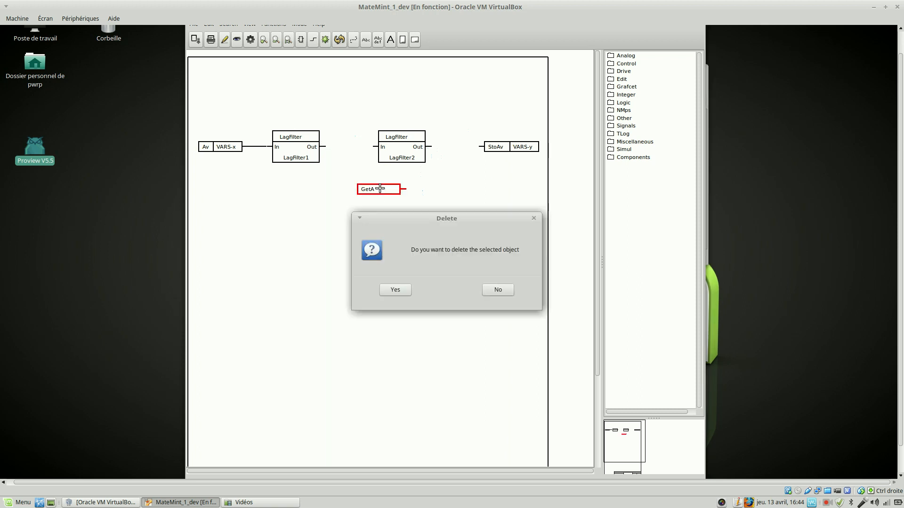
left_click(399, 289)
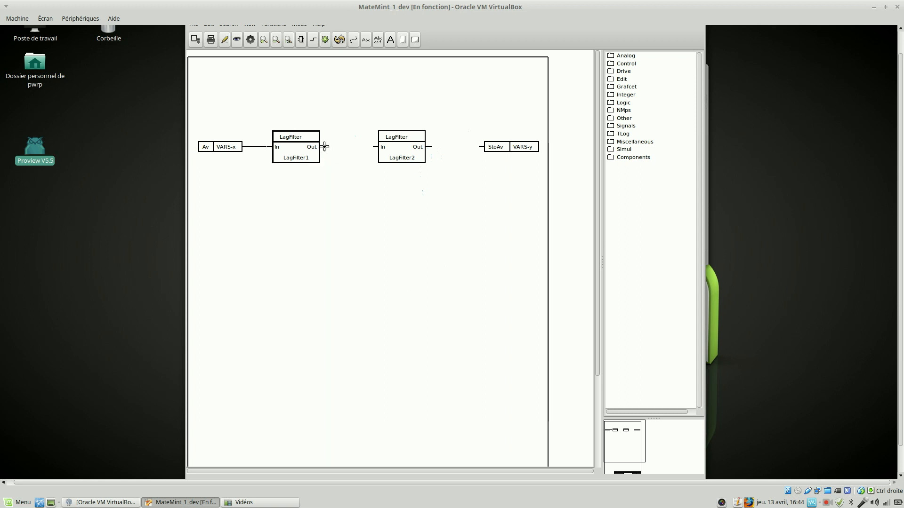
Step: Connect LagFilter1's output to LagFilter2's input, and LagFilter2's output to the StoAv VARS-y block
left_click_drag(324, 146, 479, 146)
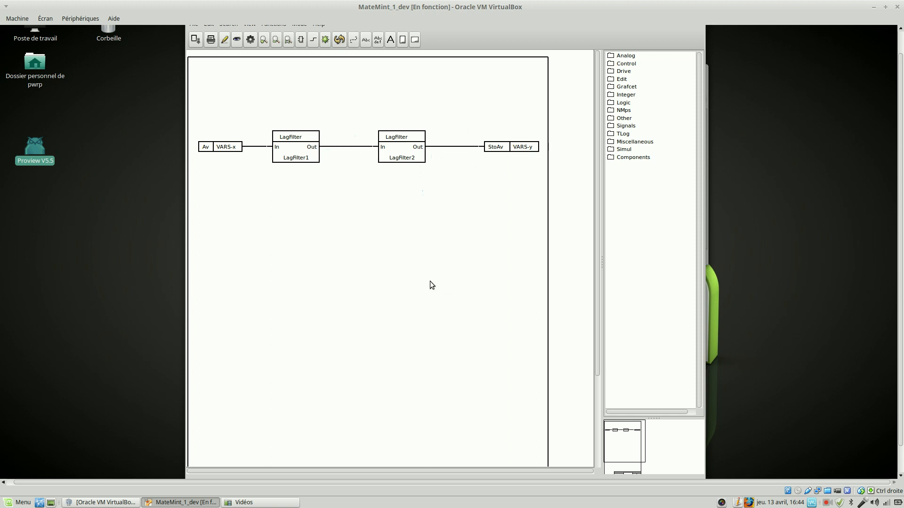
Step: Set the LagTime of LagFilter1 to 3 and close its attribute window
double_click(292, 153)
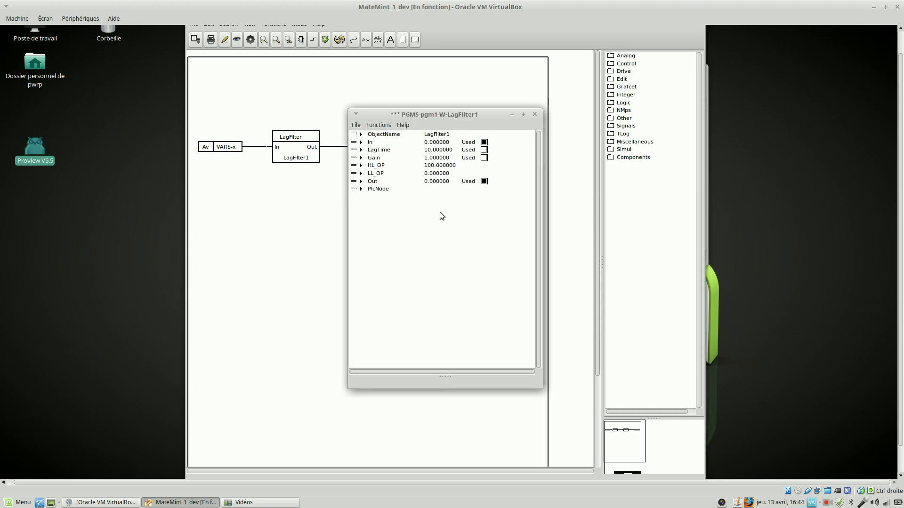
left_click(447, 151)
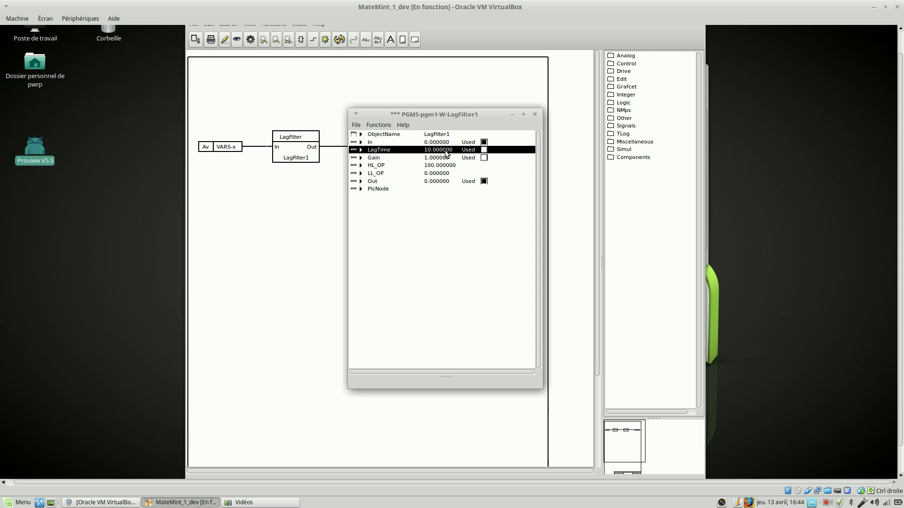
double_click(446, 151)
type("3")
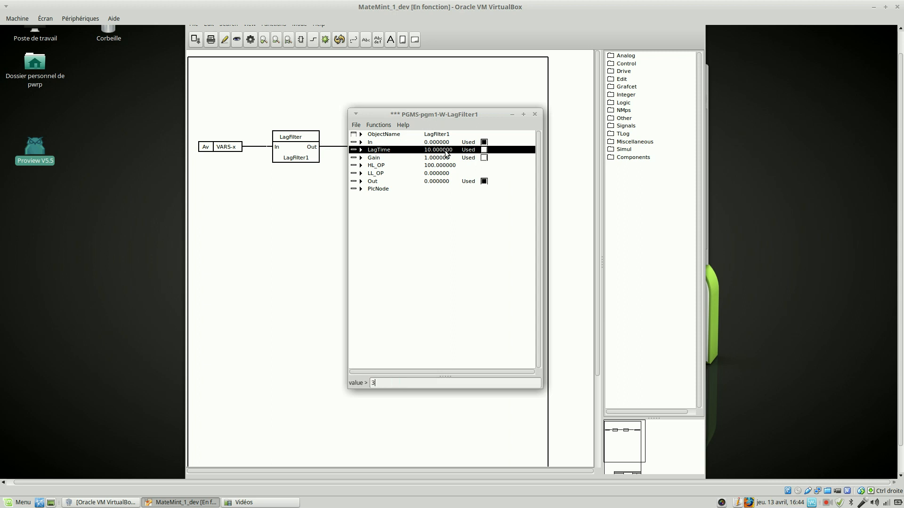
key("Return")
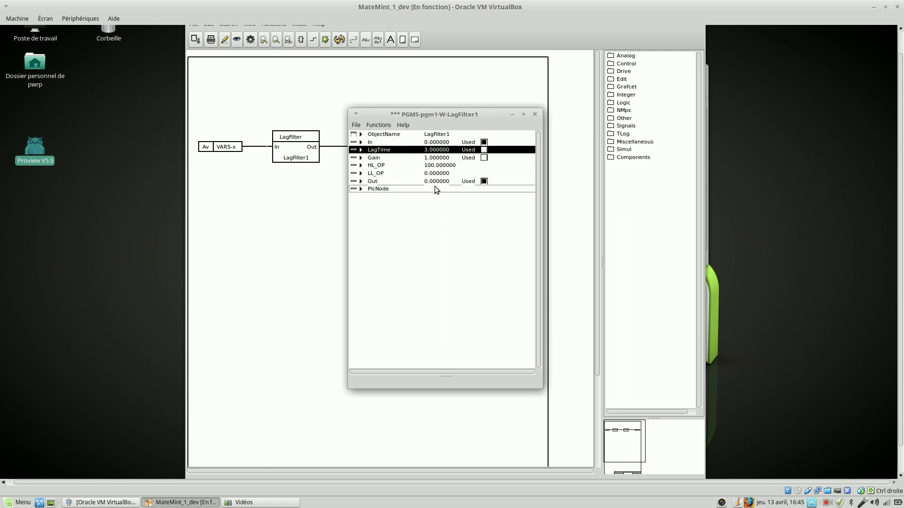
left_click(535, 116)
Step: Set the LagTime of LagFilter2 to 3 and close its attribute window
double_click(415, 156)
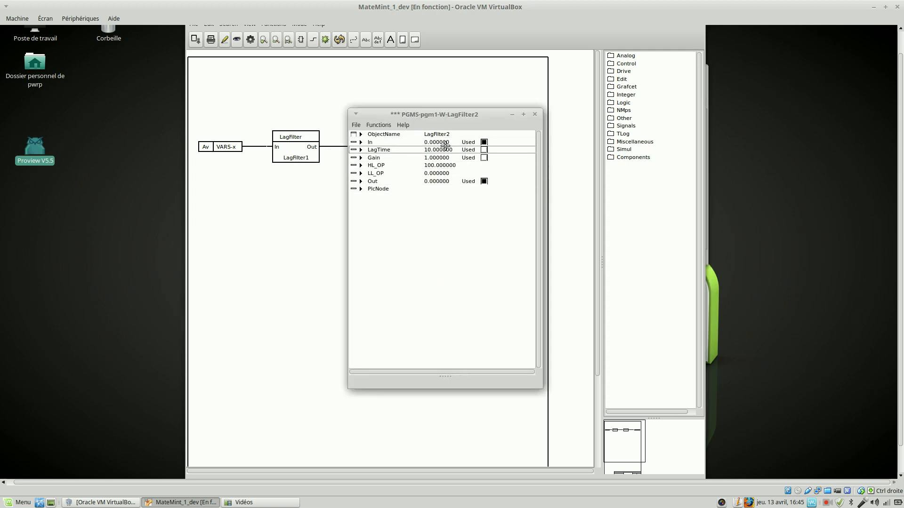
left_click(445, 150)
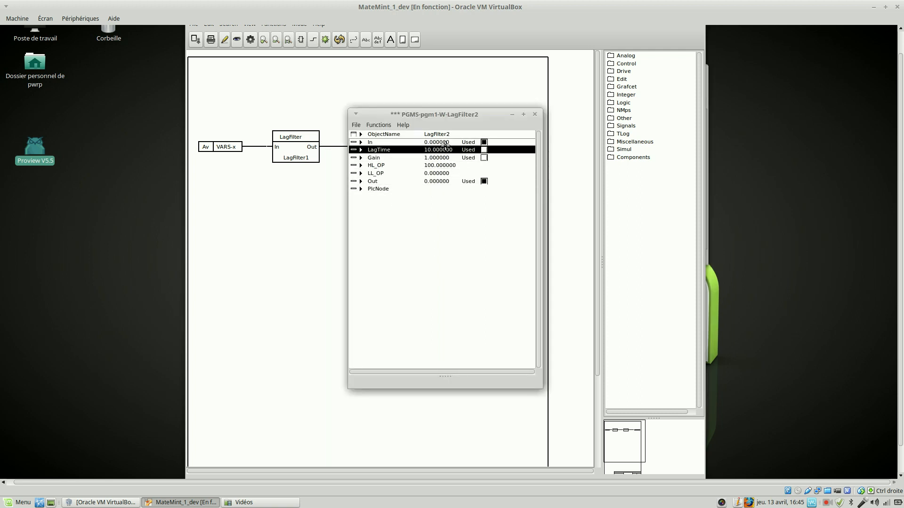
double_click(444, 150)
type("3")
key("Return")
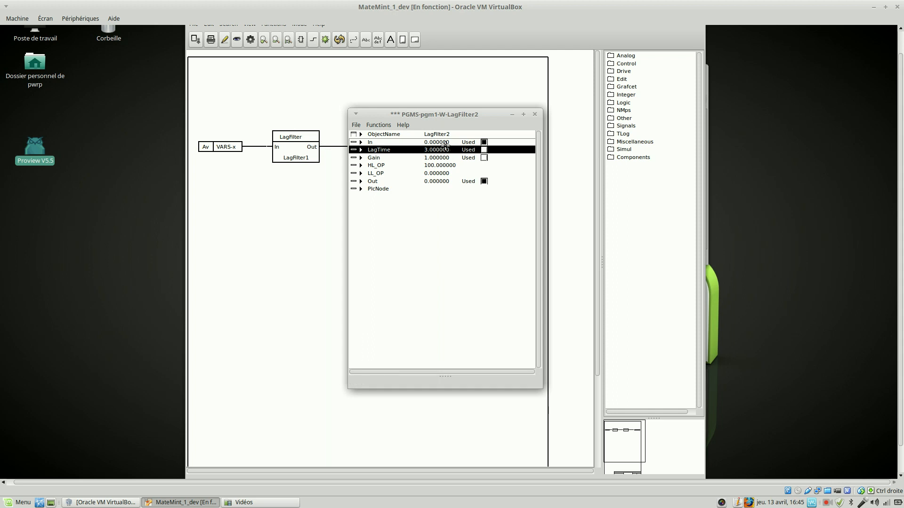
left_click(534, 115)
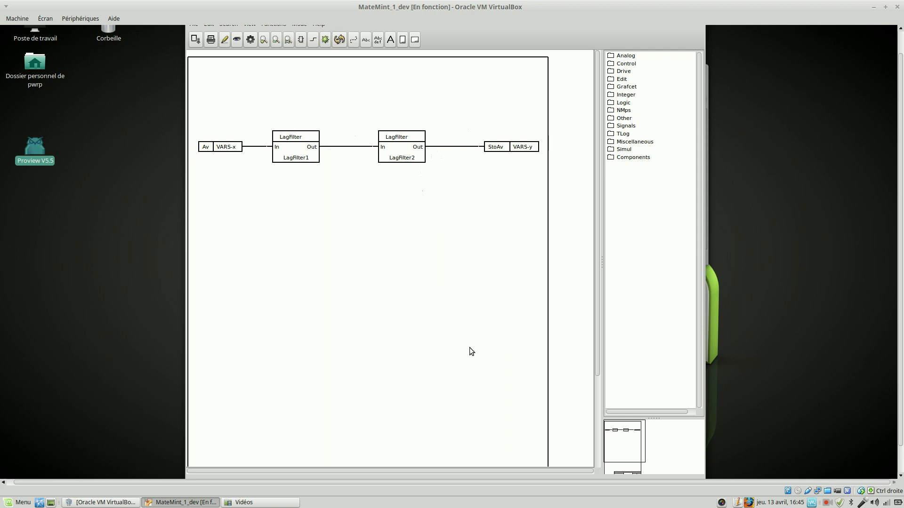
Step: Move LagFilter1 a little closer to LagFilter2, then save and close the pgm1 program
left_click_drag(296, 155, 318, 156)
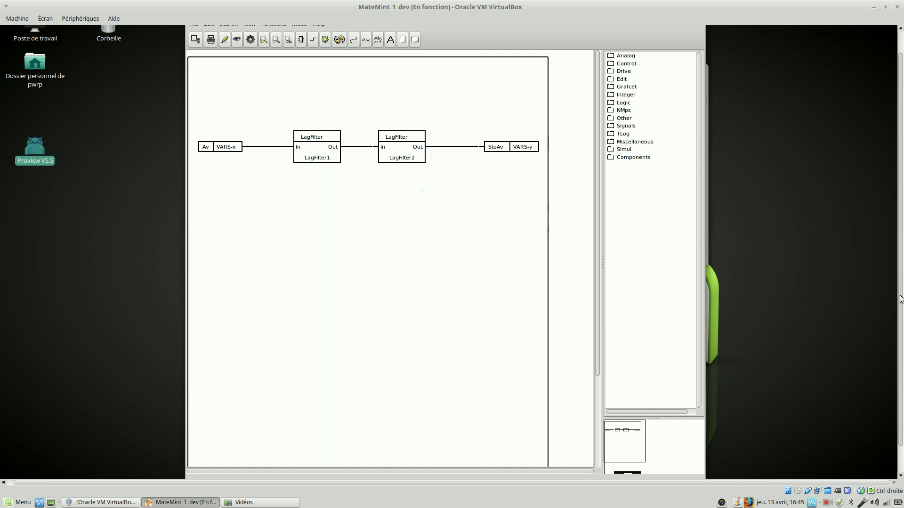
left_click(697, 37)
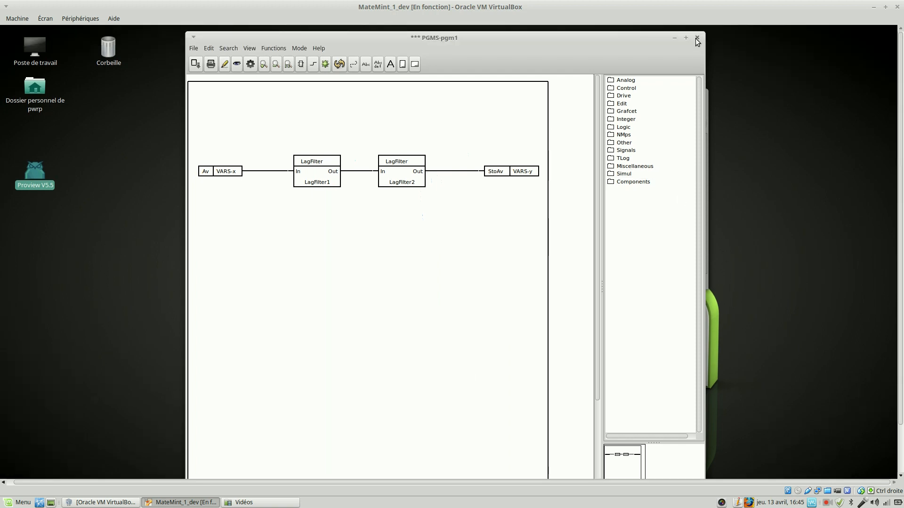
left_click(379, 320)
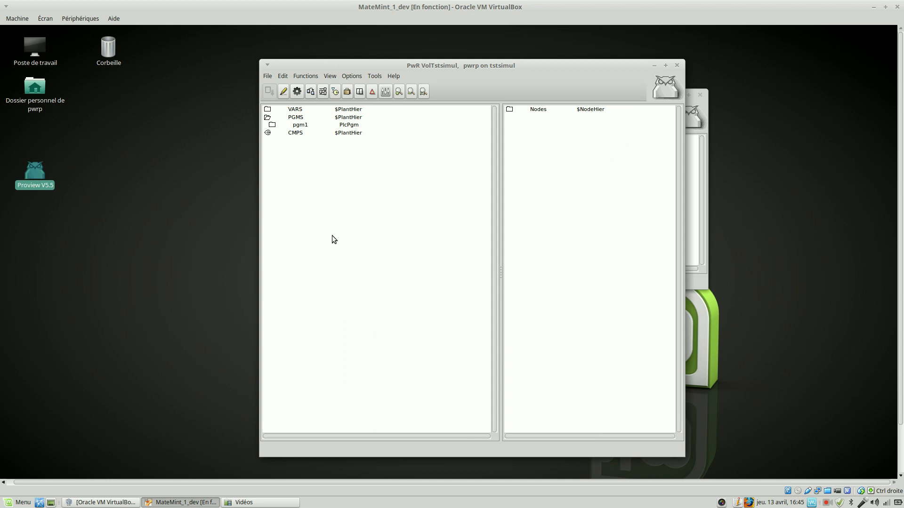
Step: Build the VirtualBox node of the project, leaving the tstsimul node out
left_click(297, 92)
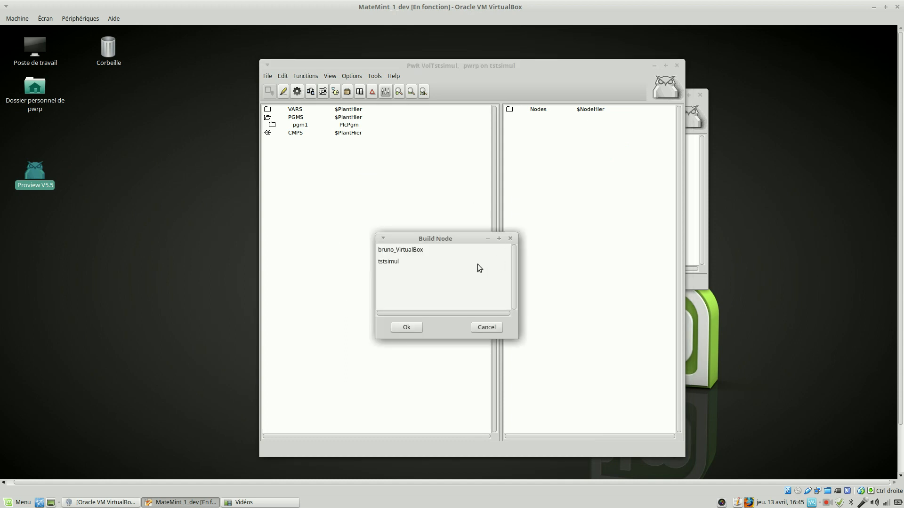
left_click(409, 247)
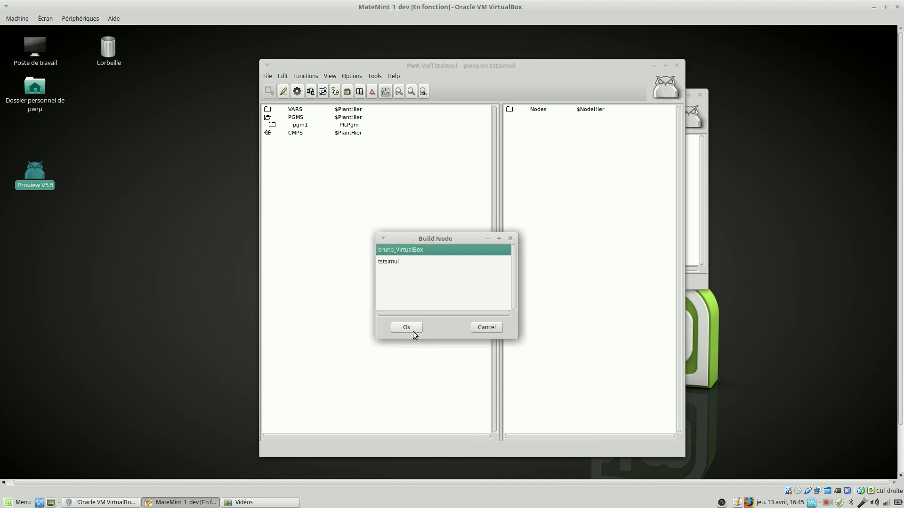
left_click_drag(464, 237, 436, 184)
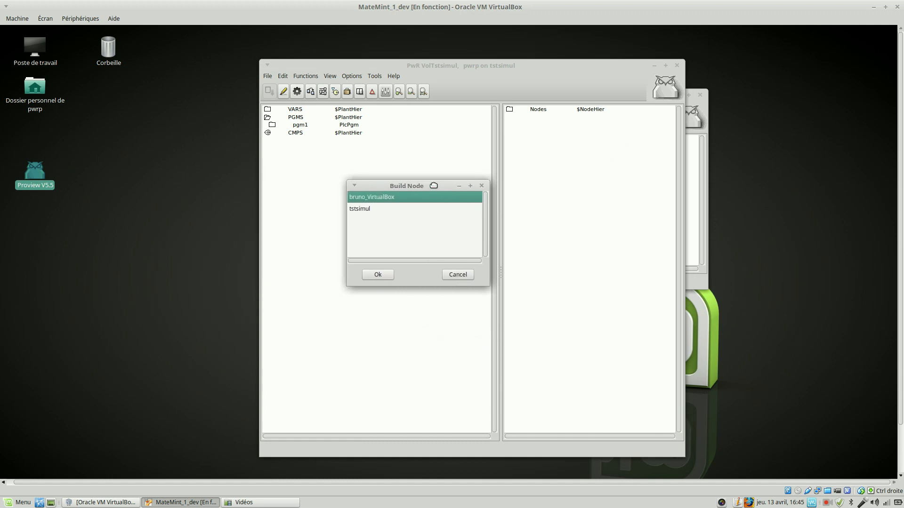
left_click(377, 278)
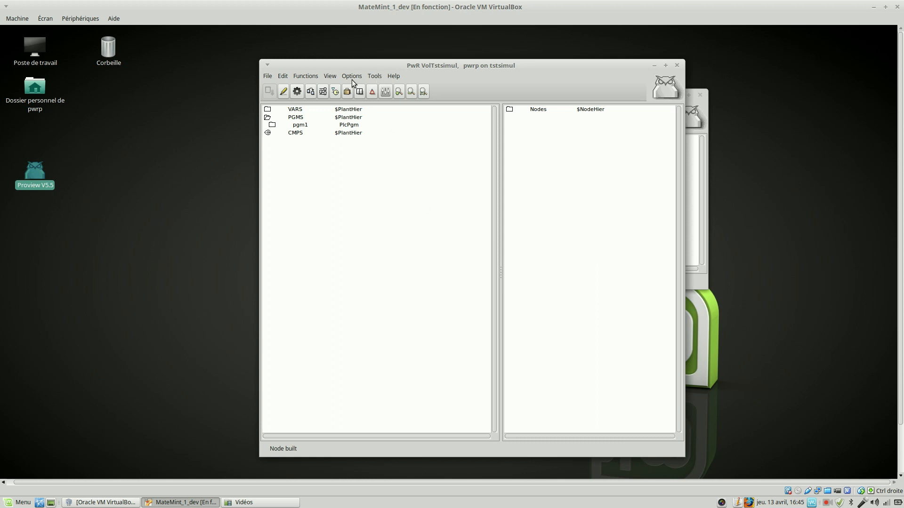
Step: Reset the runtime environment in the Runtime Monitor and get the runtime running
left_click(375, 76)
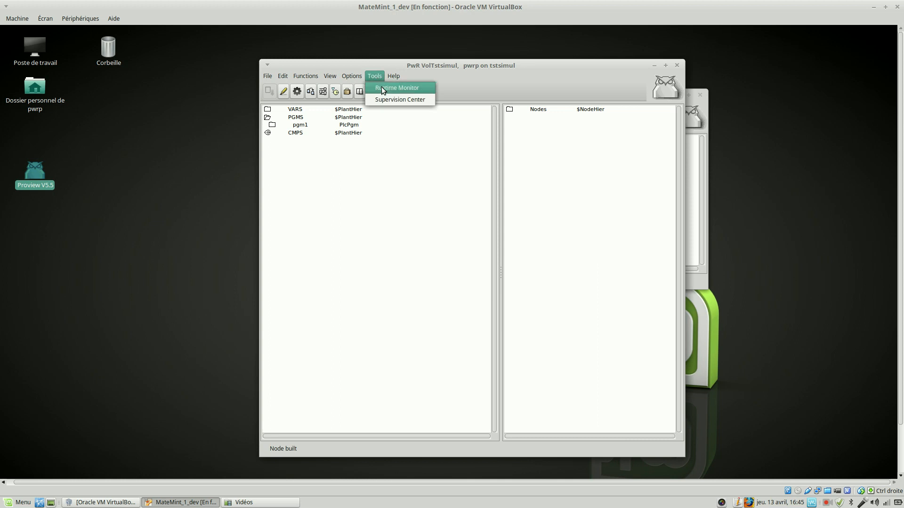
left_click(392, 86)
left_click(499, 273)
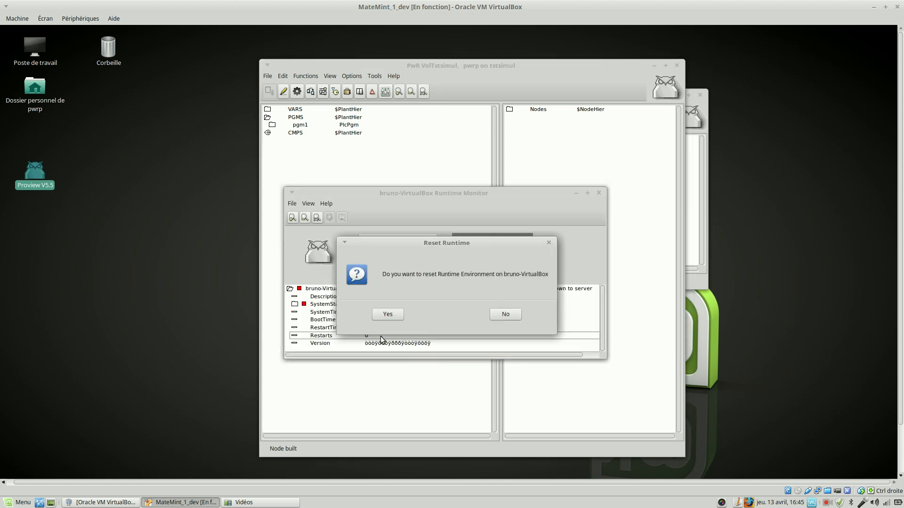
left_click(386, 314)
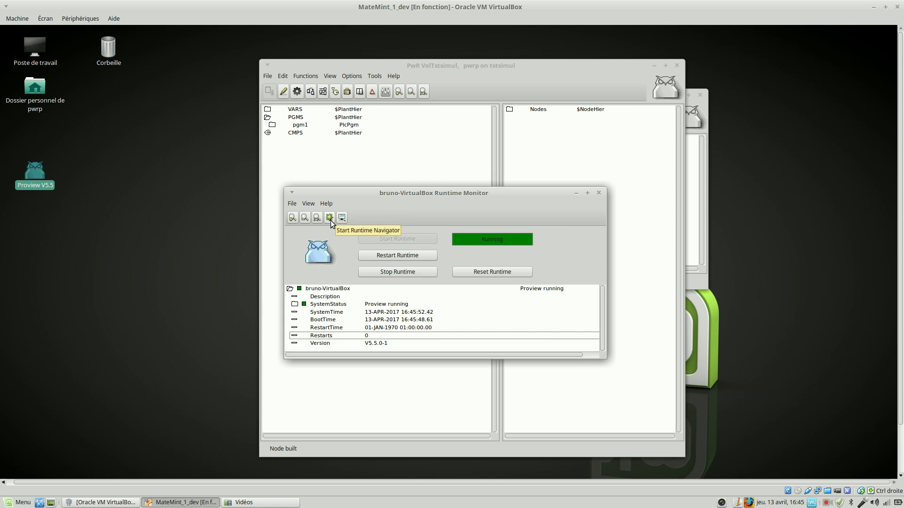
Step: Start the Runtime Navigator and open the object graph of variable x under VARS in the database
left_click(329, 218)
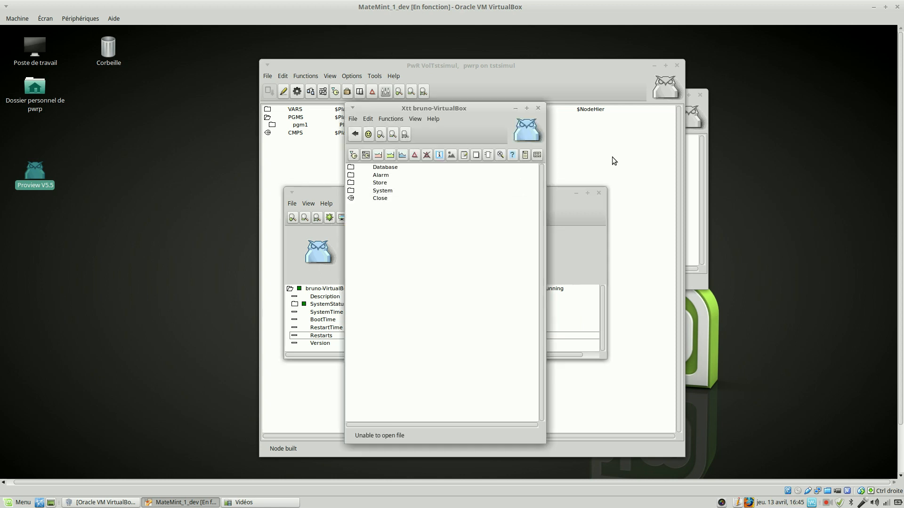
left_click(350, 167)
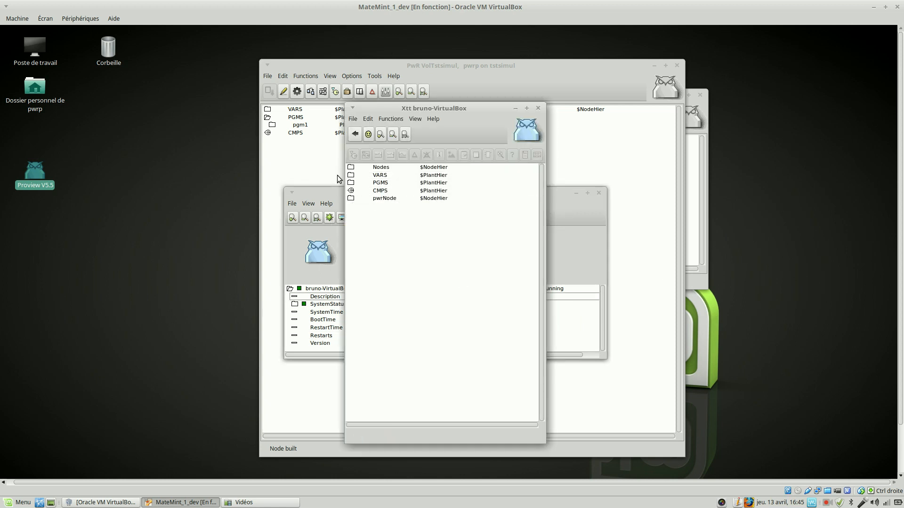
left_click(351, 177)
left_click(351, 175)
left_click(464, 182)
right_click(464, 183)
left_click(500, 181)
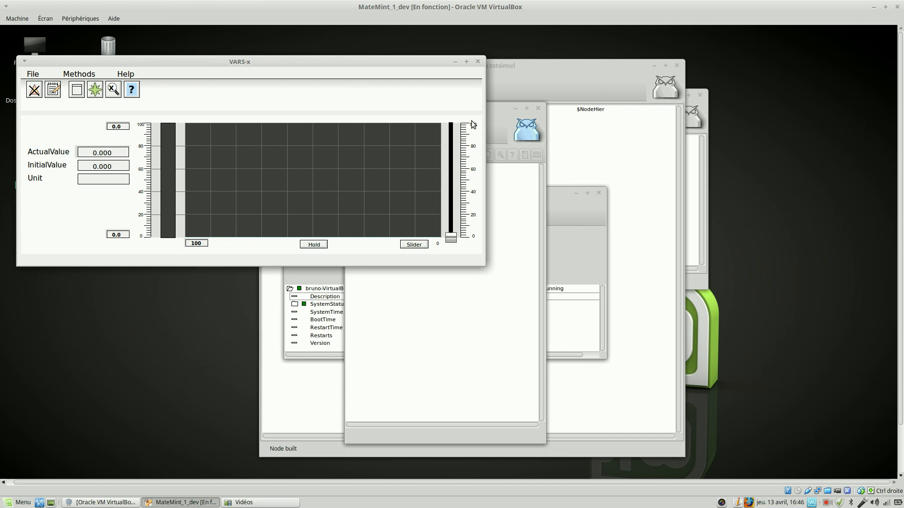
Step: Move the navigator aside, open the object graph of VARS-y and place it directly below the VARS-x graph
mouse_move(455, 105)
left_mouse_down()
mouse_move(714, 77)
mouse_move(670, 91)
left_mouse_up()
left_click(715, 174)
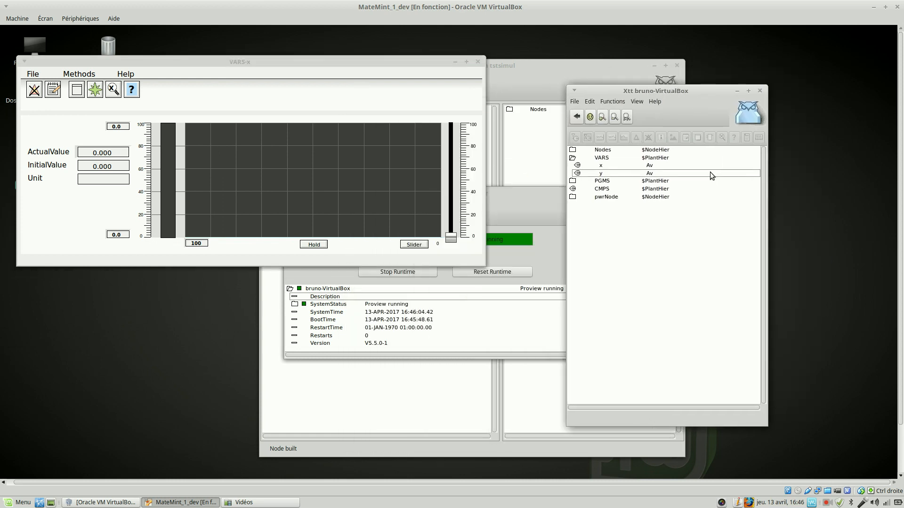
right_click(709, 173)
left_click(730, 165)
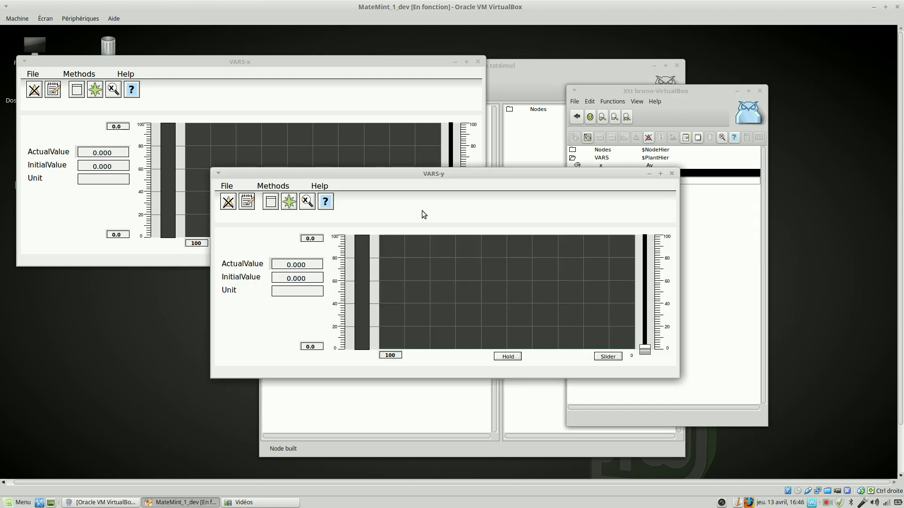
left_click_drag(453, 175, 255, 275)
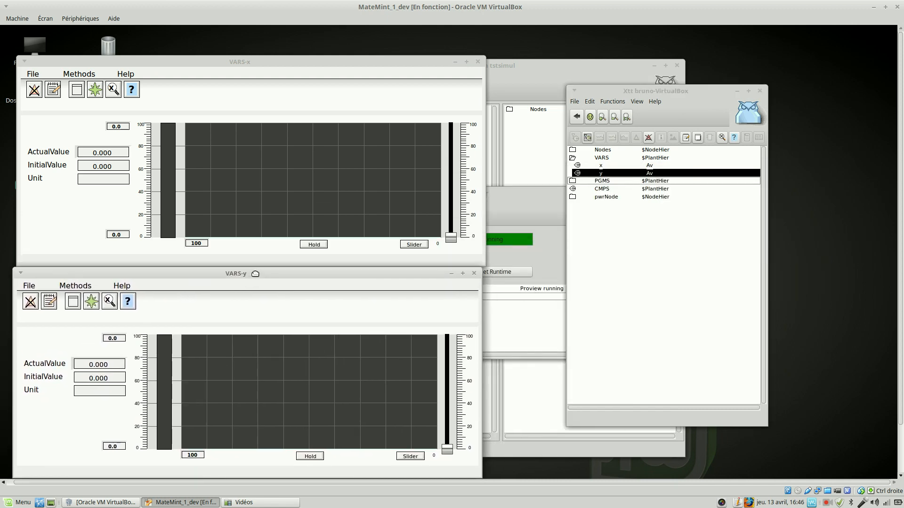
Step: Set the ActualValue of VARS-x to 80 to apply a step to the two chained filters
left_click(414, 244)
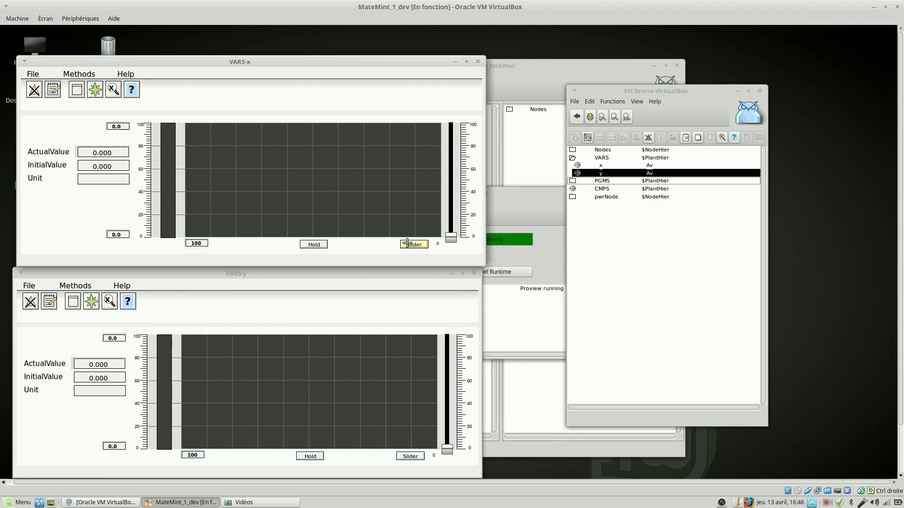
left_click(96, 153)
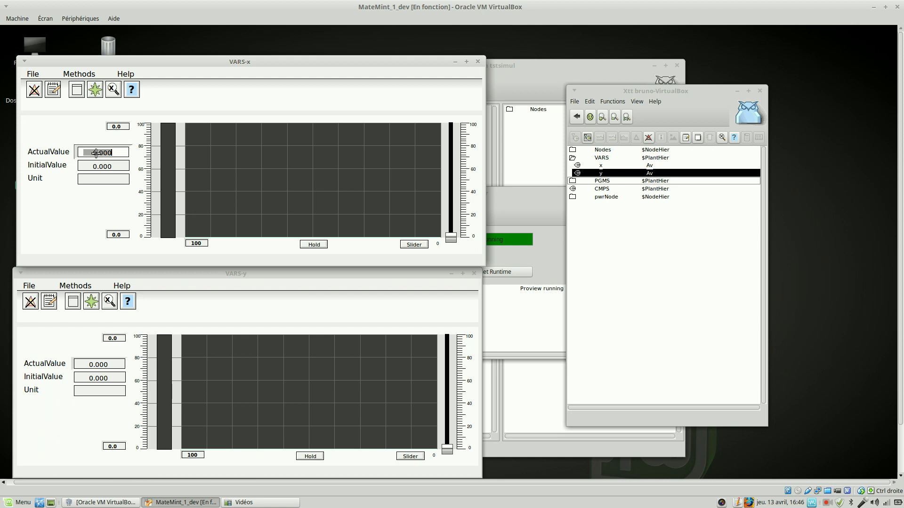
type("80")
key("Return")
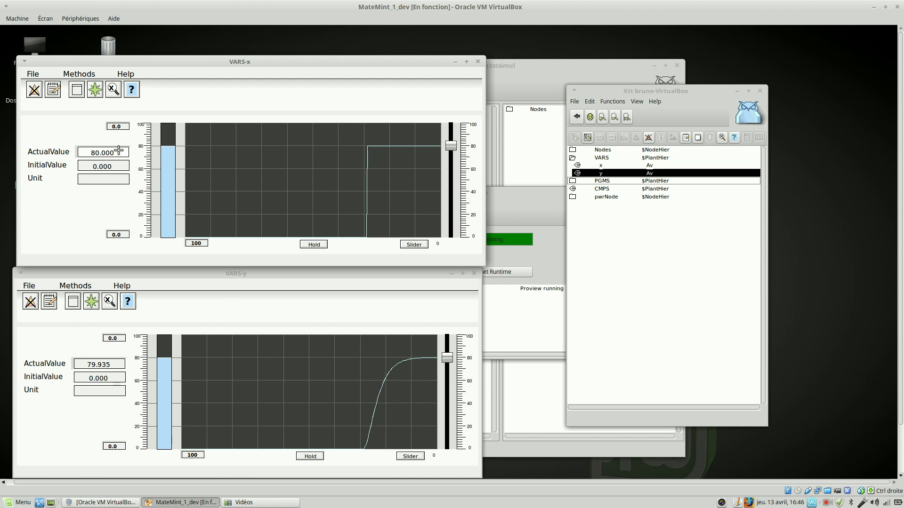
Step: Set the ActualValue of VARS-x to 20 to test the filters' response to a falling step
double_click(119, 150)
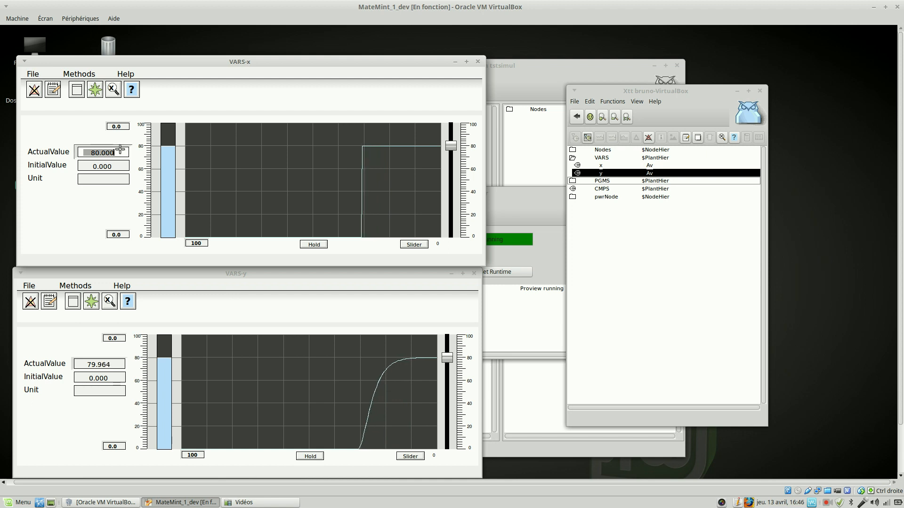
type("20")
key("Return")
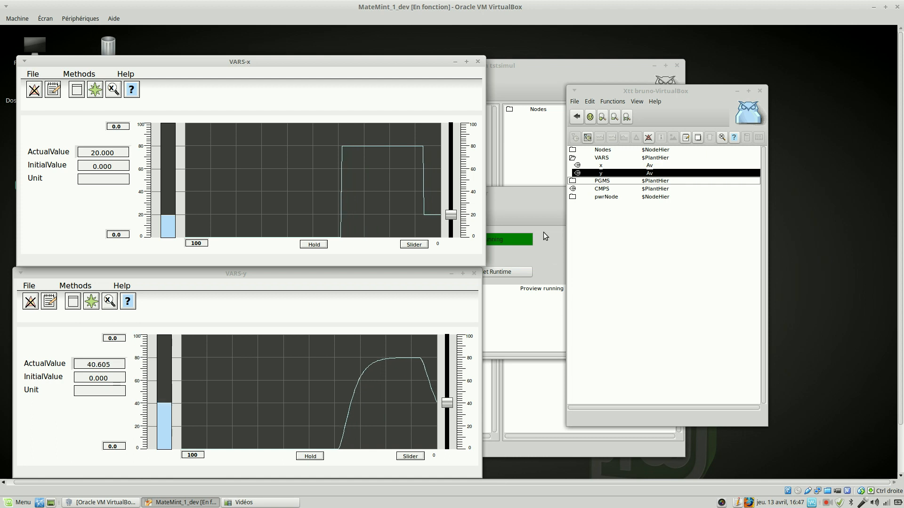
Step: Reset the runtime environment from the Runtime Monitor and close the monitor
left_click(523, 202)
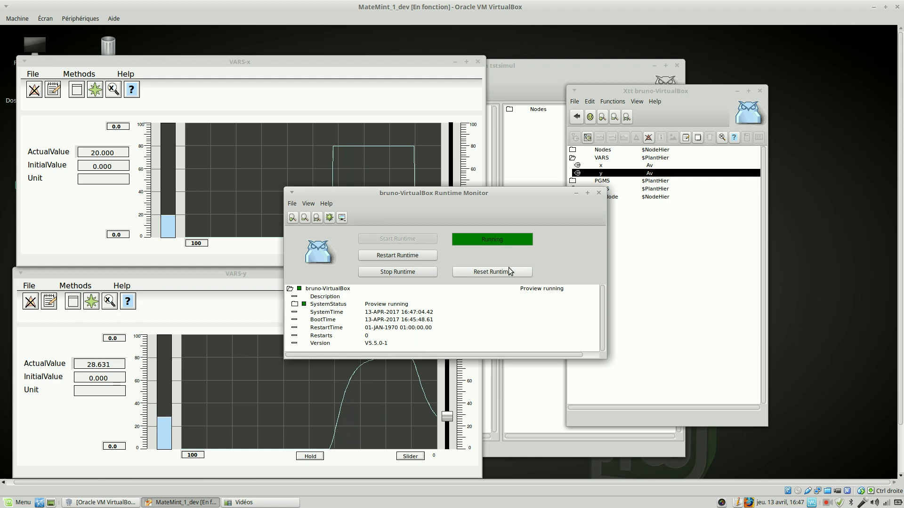
left_click(510, 275)
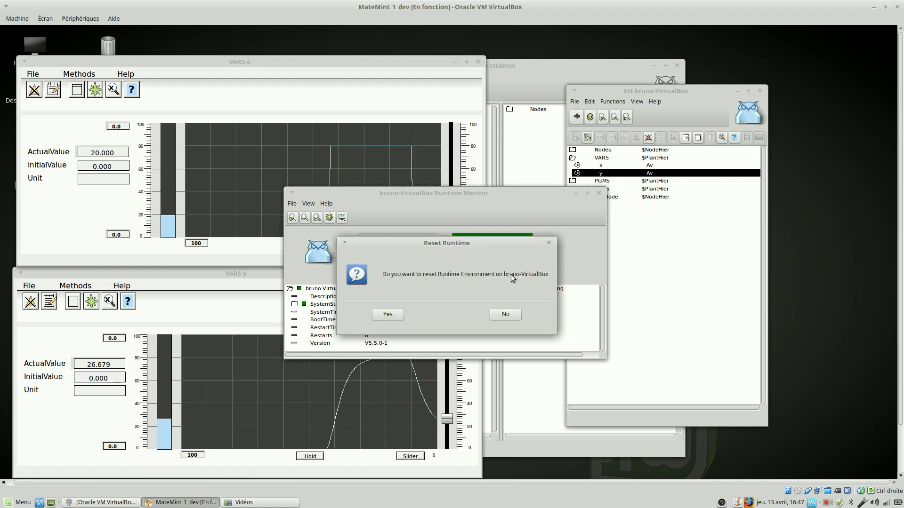
left_click(391, 316)
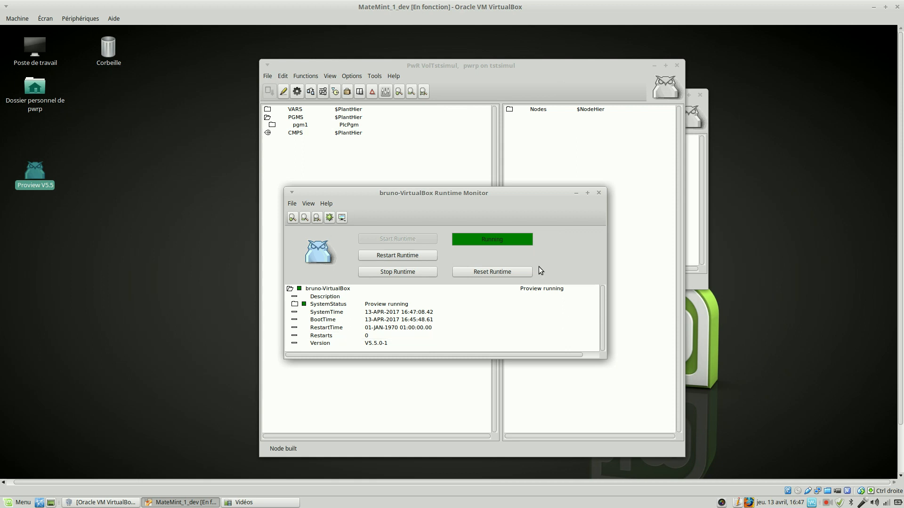
left_click(598, 195)
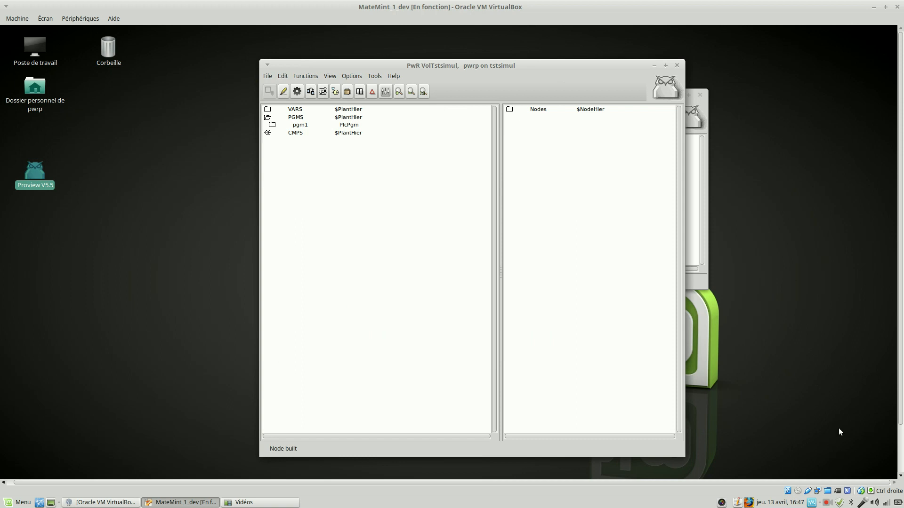